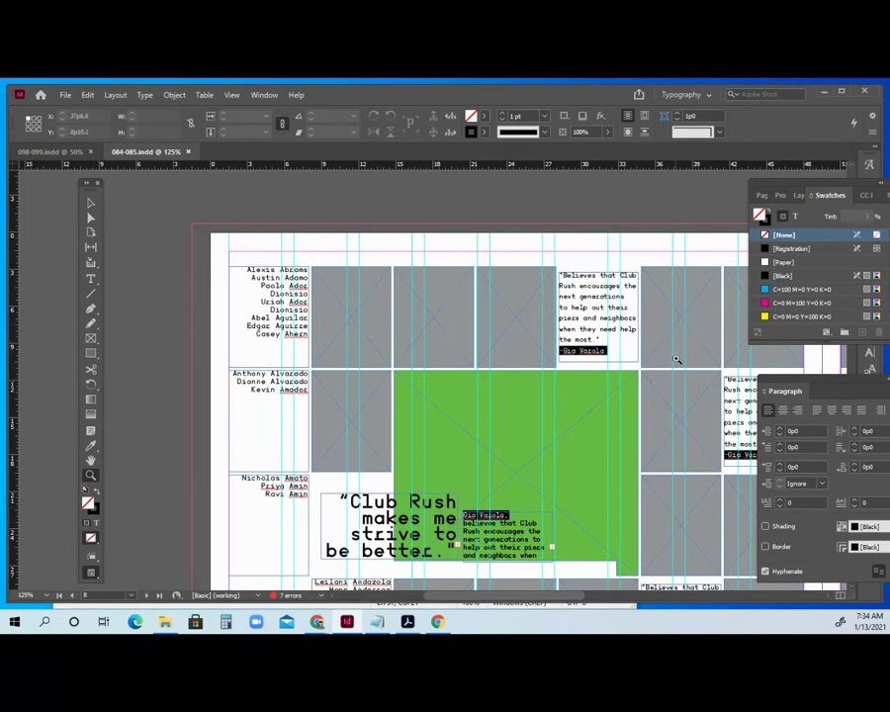
{"action": "left_click", "coordinate": [712, 408], "text": "alt"}
{"action": "left_click", "coordinate": [680, 407], "text": "alt"}
{"action": "scroll", "coordinate": [366, 462], "scroll_direction": "down", "scroll_amount": 1}
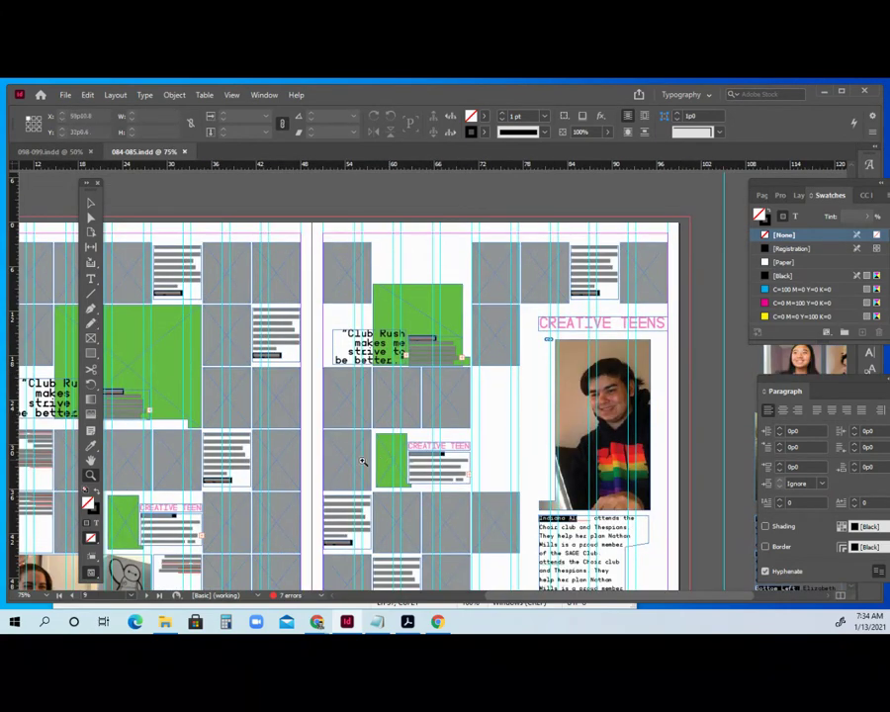
{"action": "left_click", "coordinate": [90, 461]}
{"action": "left_click_drag", "start_coordinate": [188, 442], "coordinate": [303, 394]}
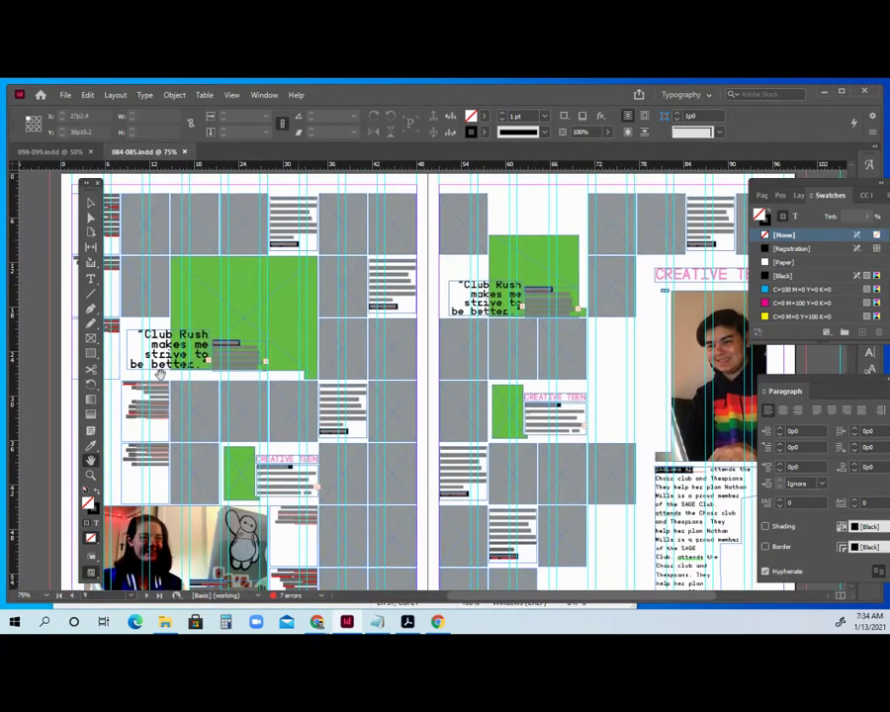
Step: Switch to the yearbook spreadsheet in Google Sheets, look up the photo number range for pages 84-85, and return to InDesign
{"action": "left_click_drag", "start_coordinate": [0, 198], "coordinate": [322, 81]}
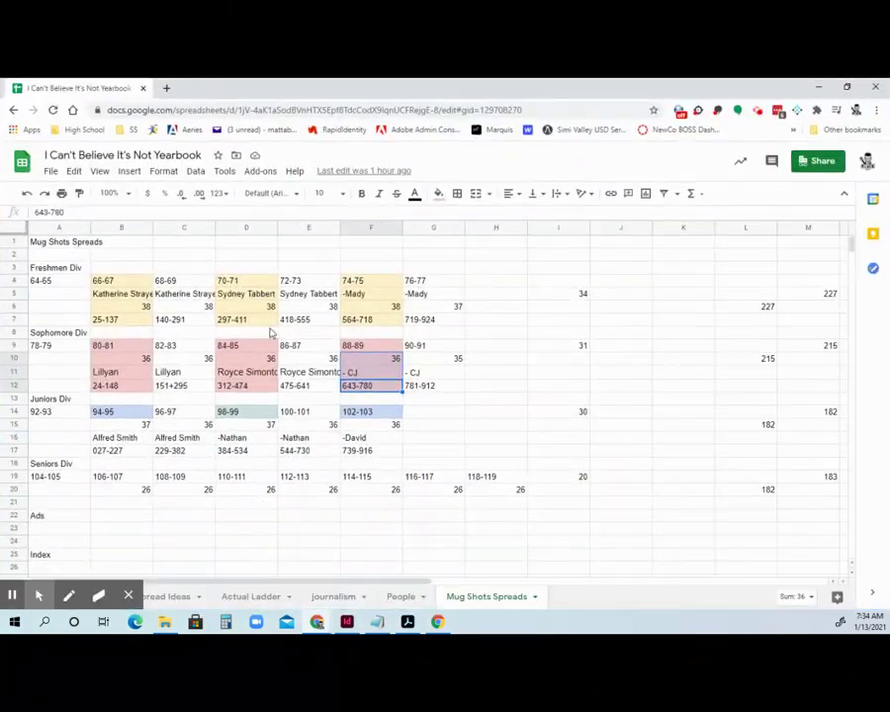
{"action": "left_click", "coordinate": [237, 351]}
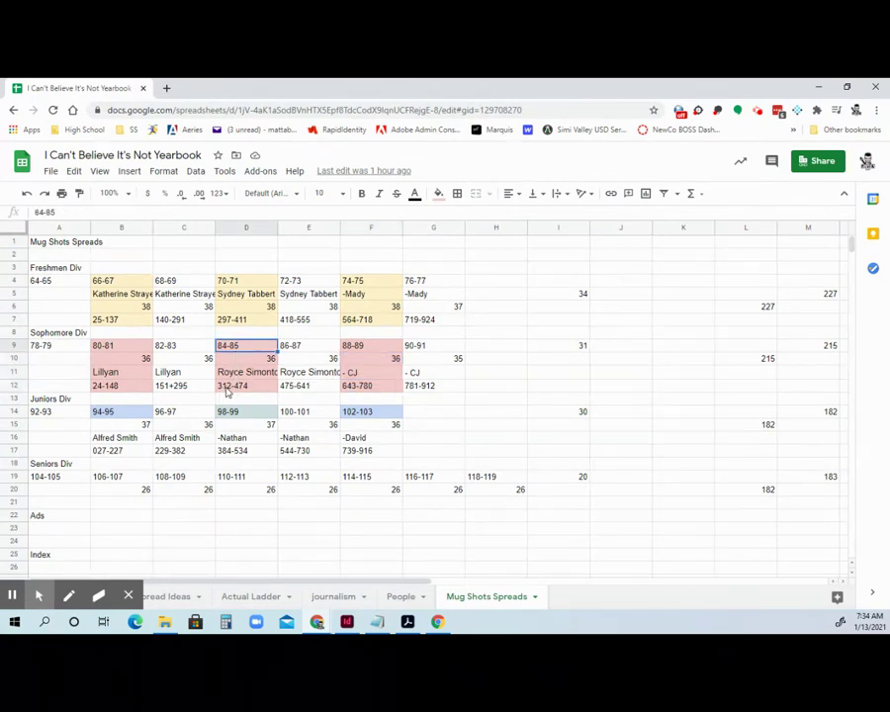
{"action": "left_click", "coordinate": [242, 388]}
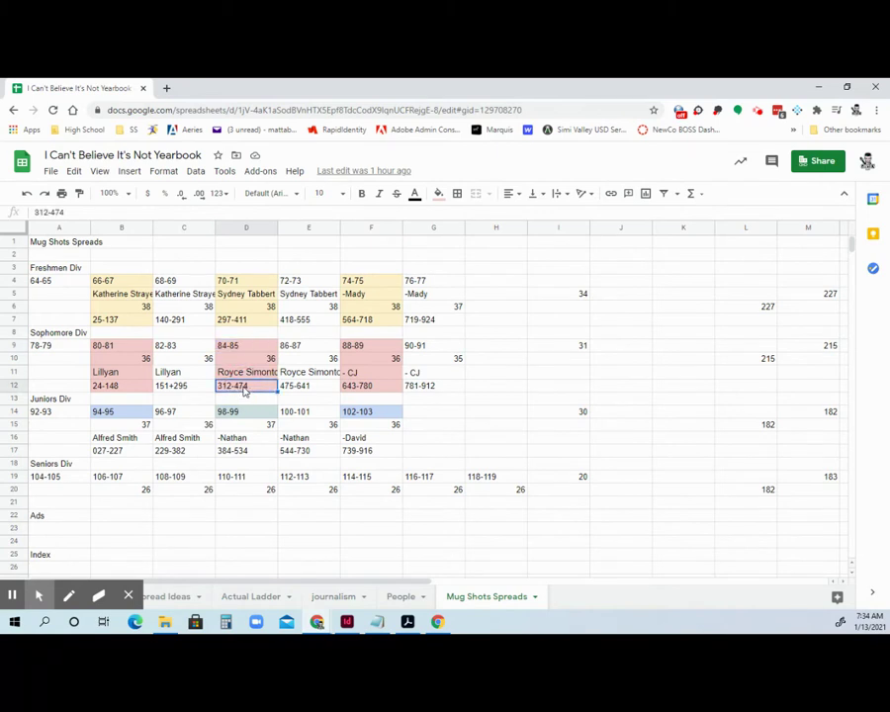
{"action": "left_click", "coordinate": [847, 88]}
{"action": "left_click_drag", "start_coordinate": [615, 151], "coordinate": [0, 159]}
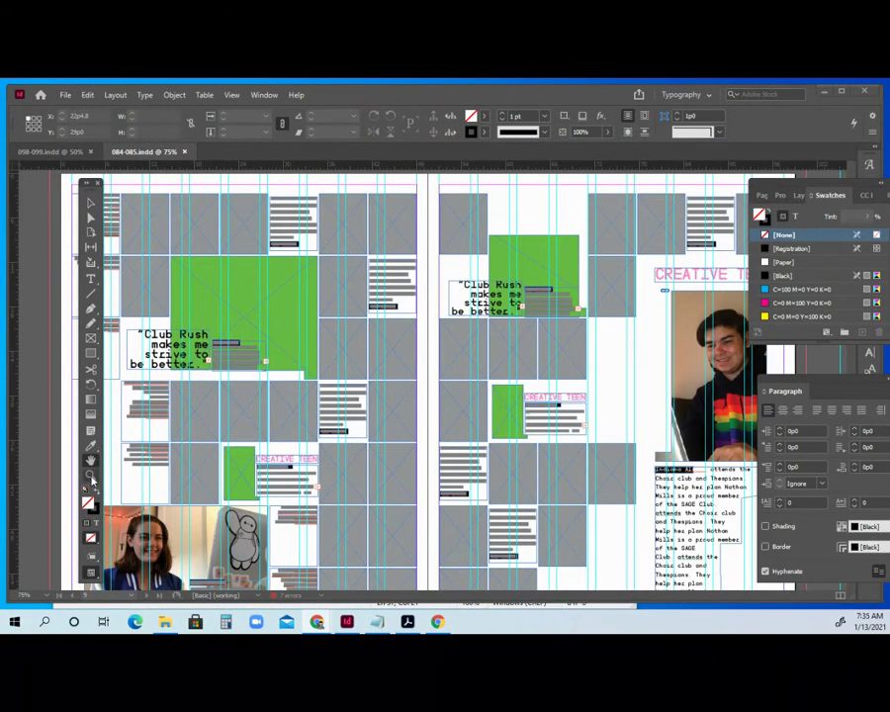
Step: Start placing files, open folder 10 inside the YearBook folder, and show its contents as a list
{"action": "left_click", "coordinate": [479, 435], "text": "alt"}
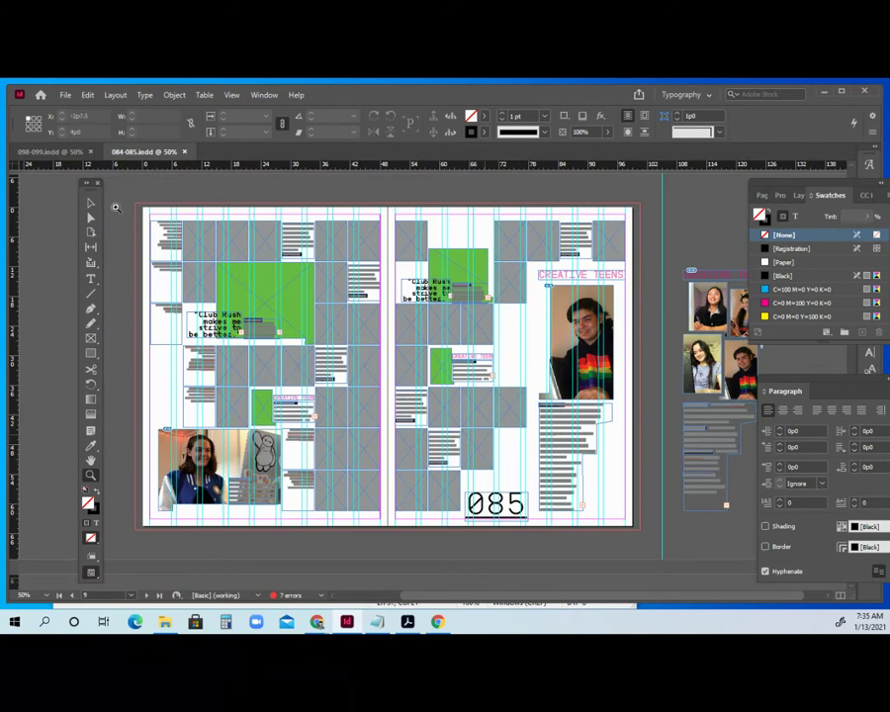
{"action": "left_click", "coordinate": [64, 95]}
{"action": "left_click", "coordinate": [120, 270]}
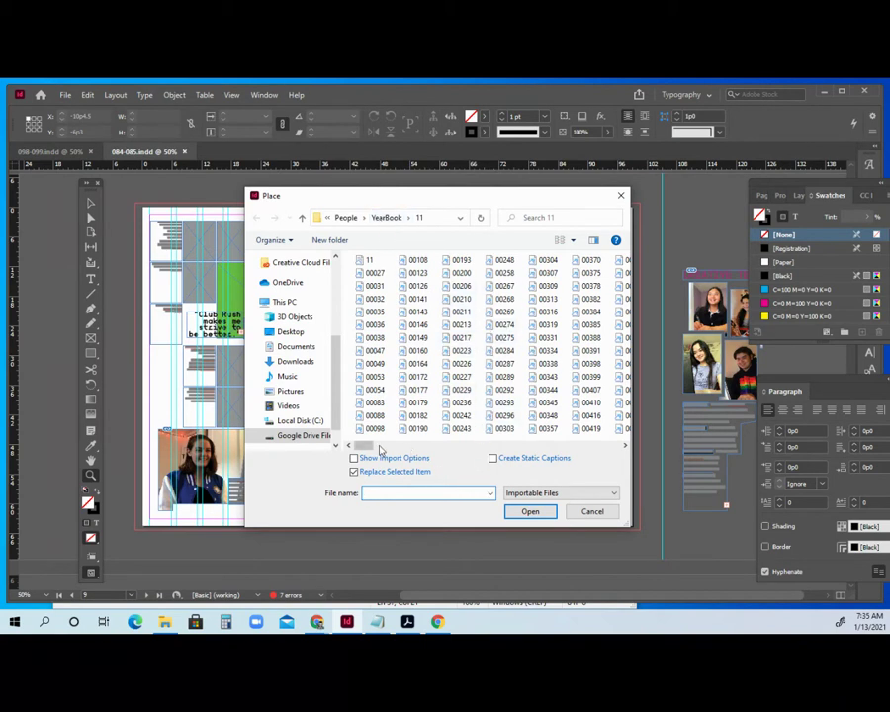
{"action": "left_click", "coordinate": [389, 219]}
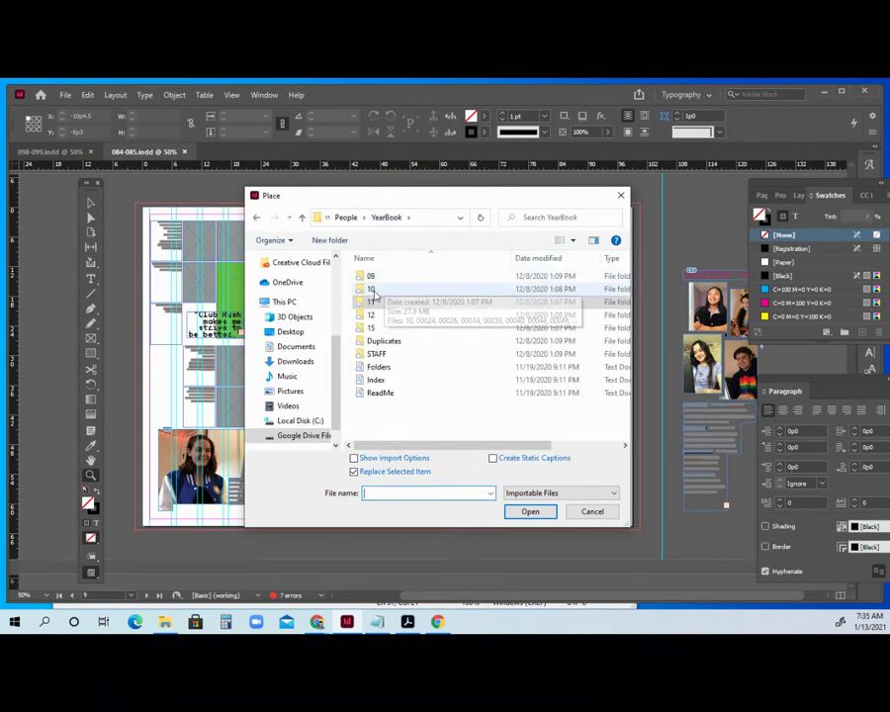
{"action": "double_click", "coordinate": [374, 291]}
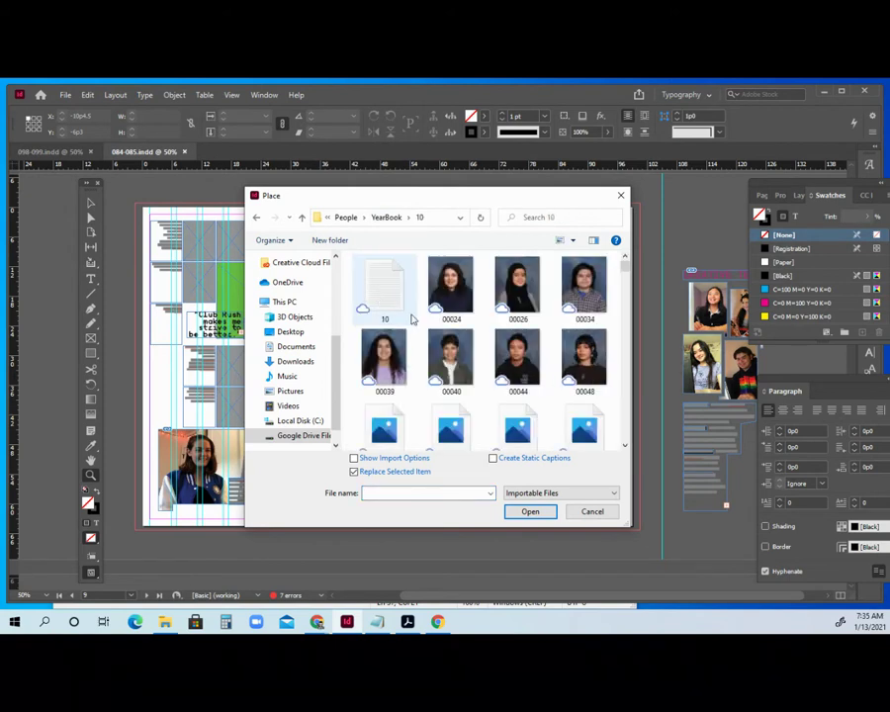
{"action": "right_click", "coordinate": [482, 332]}
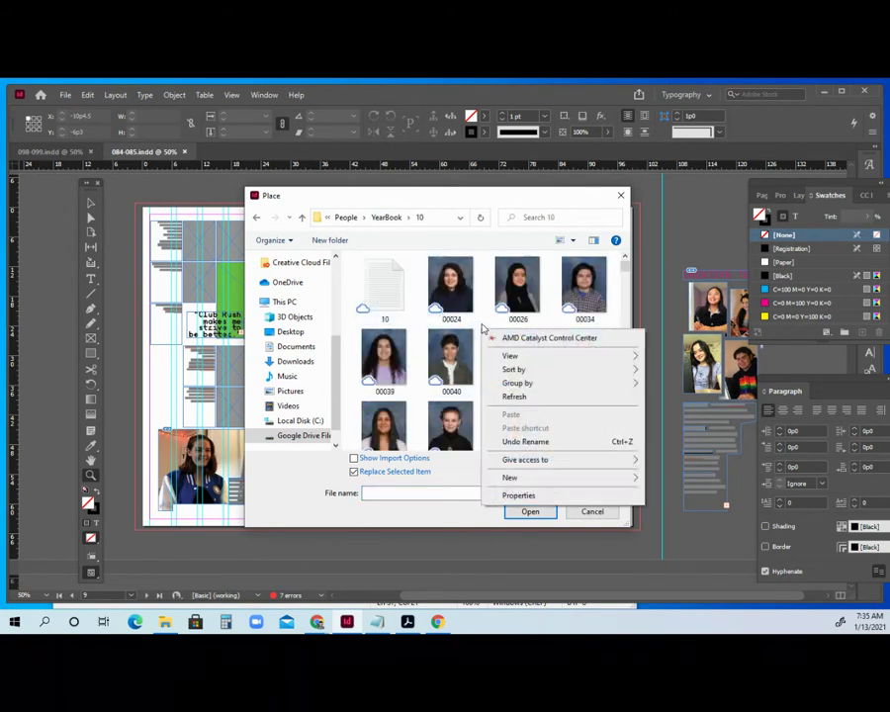
{"action": "mouse_move", "coordinate": [536, 356]}
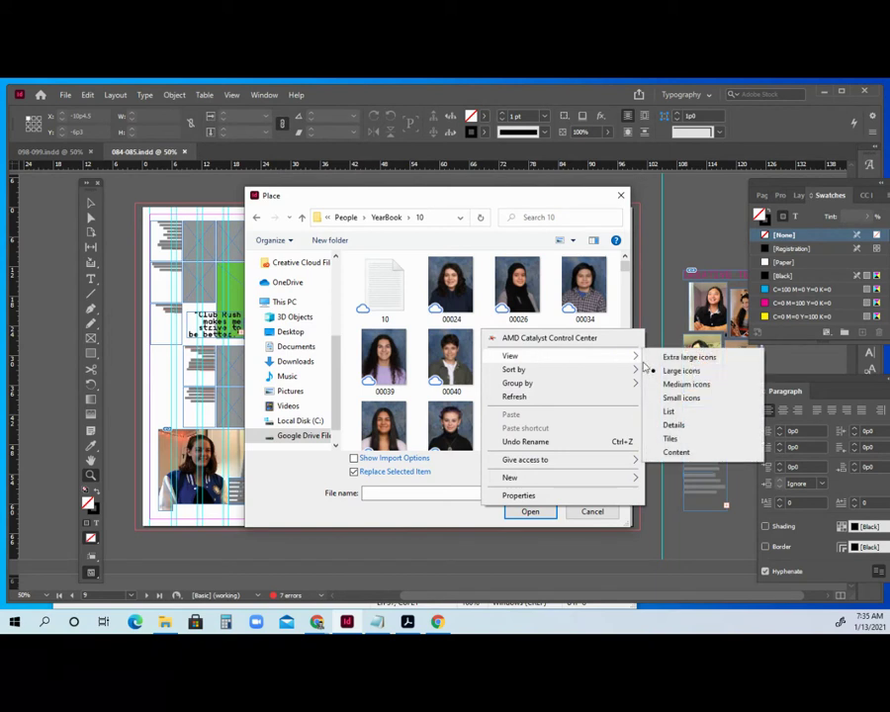
{"action": "left_click", "coordinate": [669, 410]}
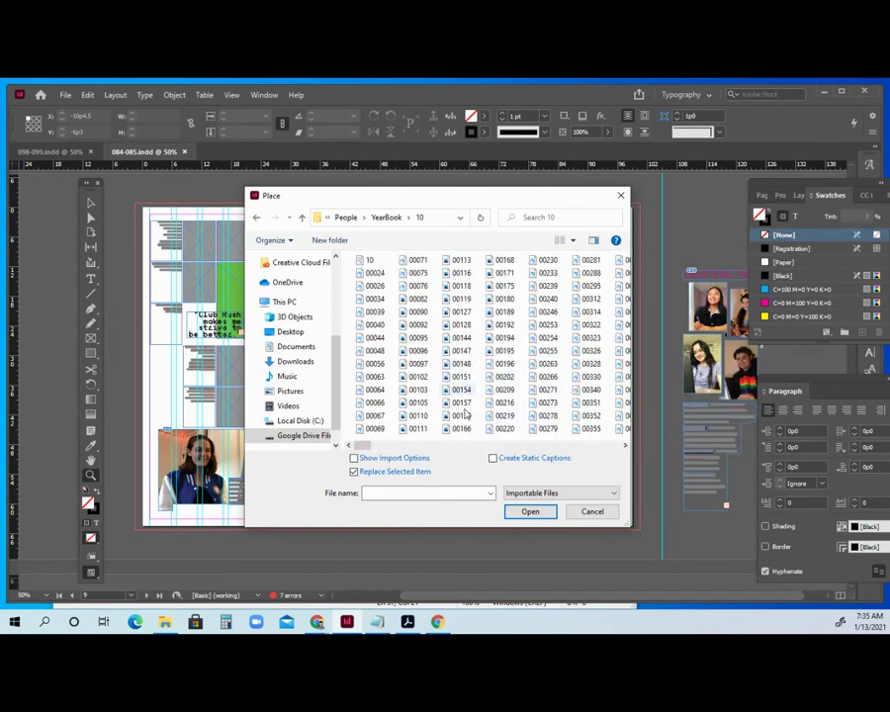
Step: Select the portrait files 00312 through 00474 and load them all for placing
{"action": "left_click_drag", "start_coordinate": [369, 450], "coordinate": [412, 451]}
{"action": "left_click", "coordinate": [498, 300]}
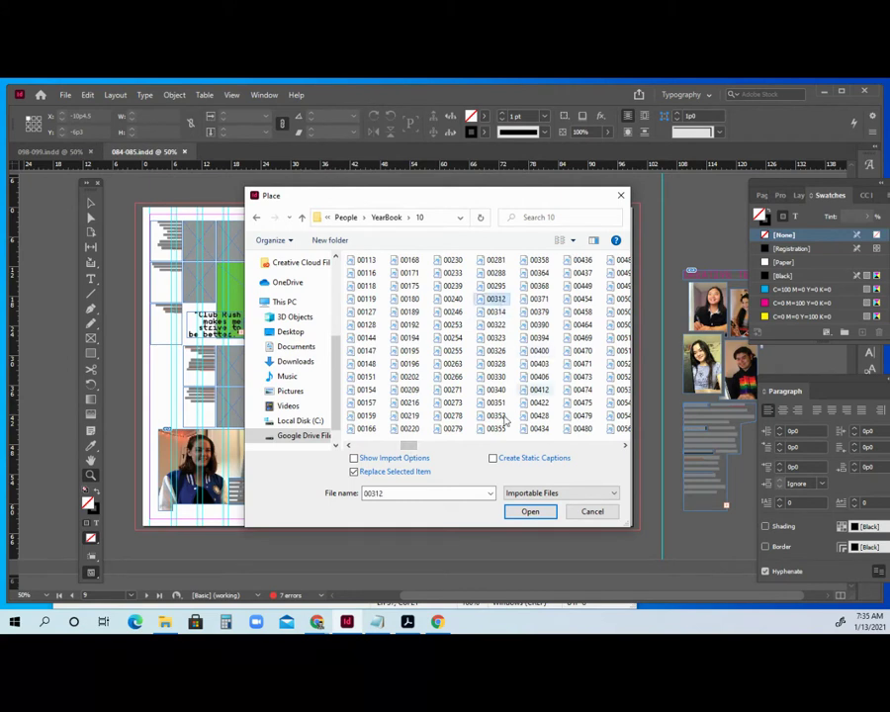
{"action": "left_click_drag", "start_coordinate": [416, 450], "coordinate": [437, 451]}
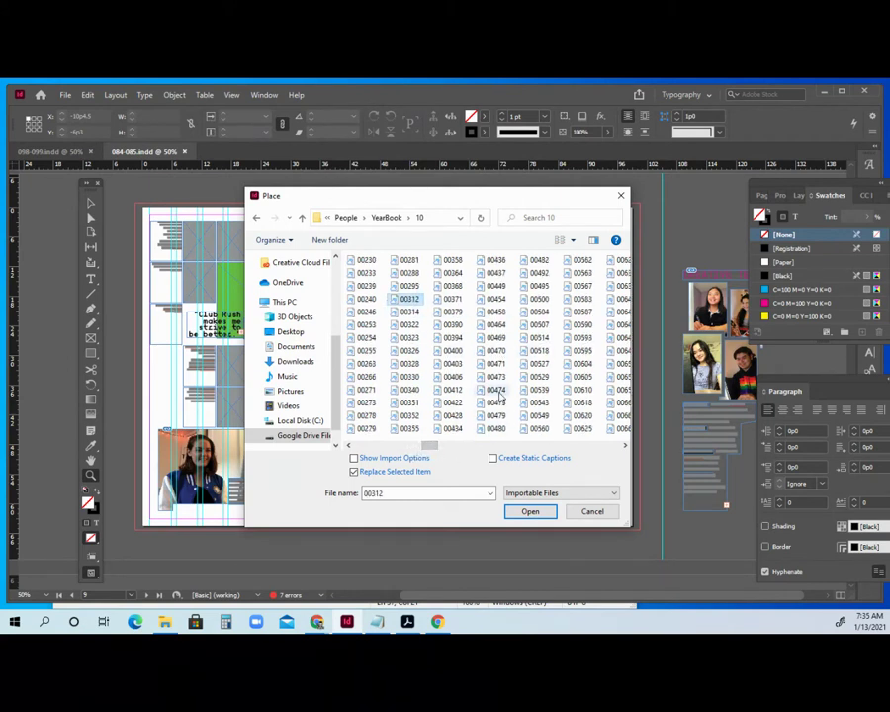
{"action": "left_click", "coordinate": [496, 391], "text": "shift"}
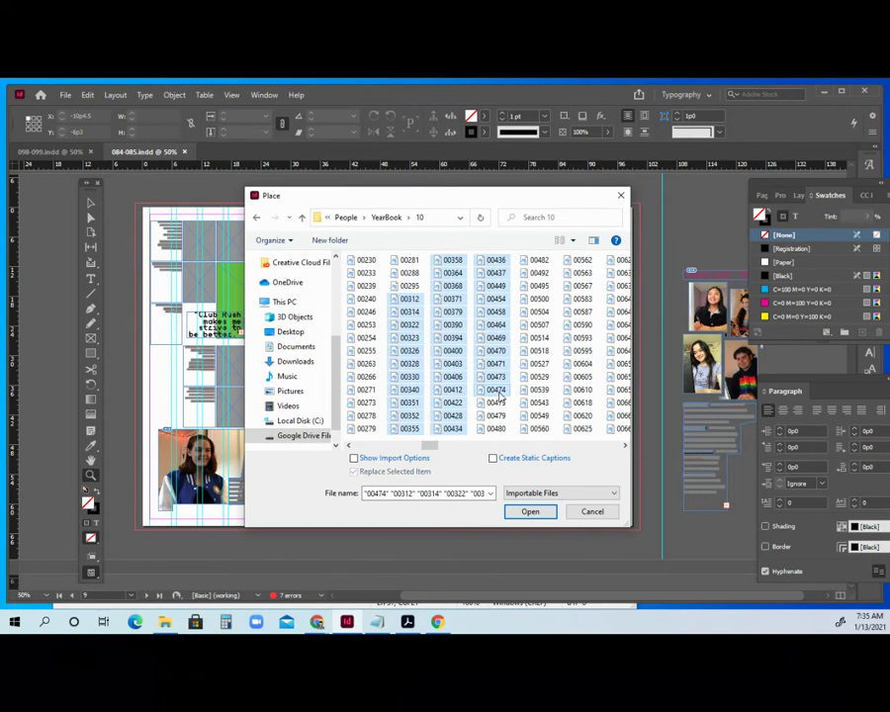
{"action": "left_click", "coordinate": [514, 512]}
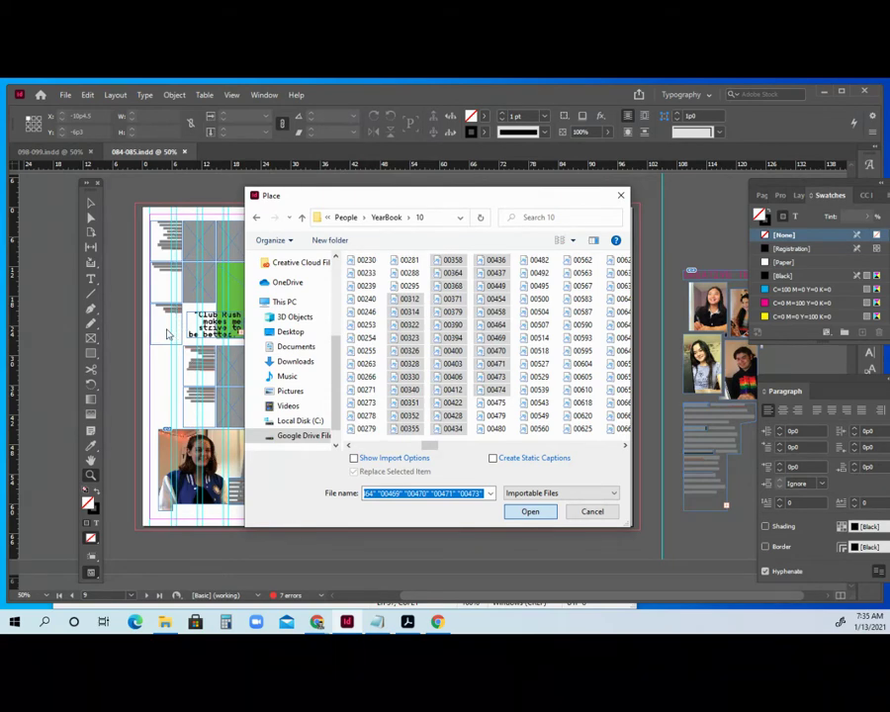
{"action": "key", "text": "Return"}
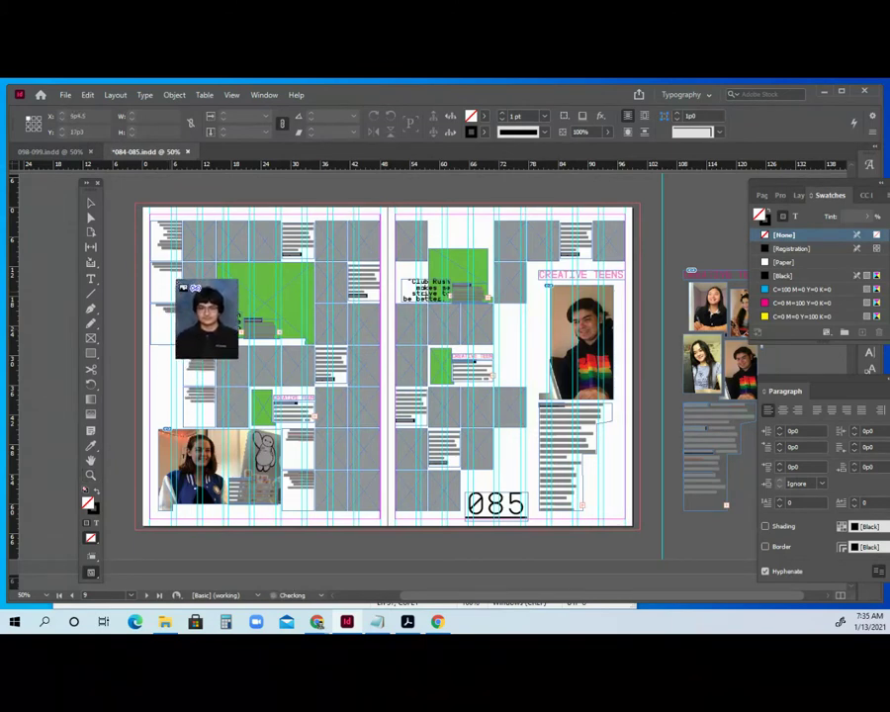
Step: Place the loaded portraits in order into the gray frames of the first row across both pages, skipping the quote boxes
{"action": "left_click", "coordinate": [198, 239]}
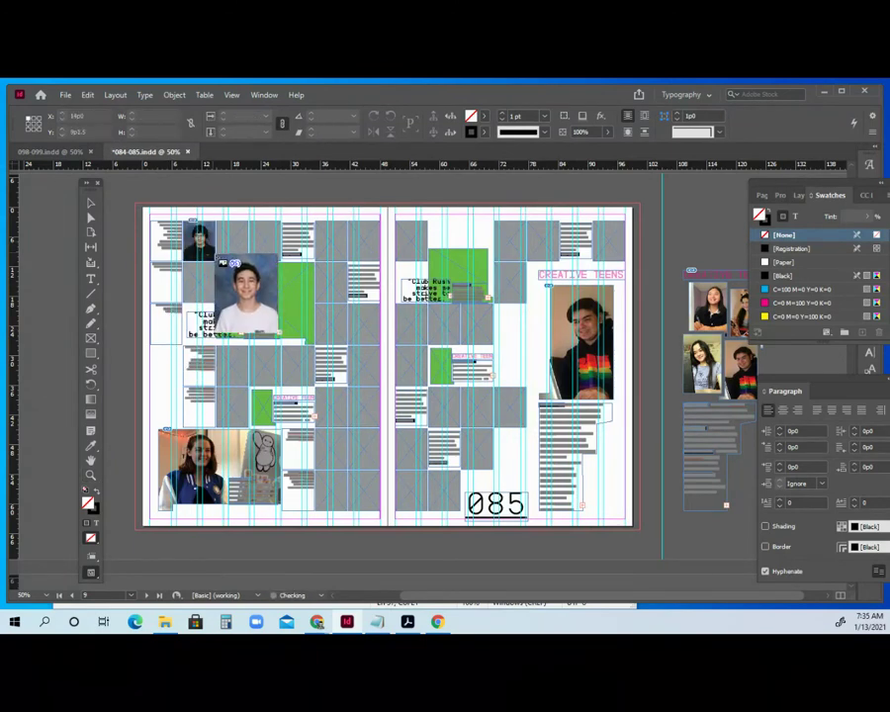
{"action": "key", "text": "Right"}
{"action": "left_click", "coordinate": [232, 239]}
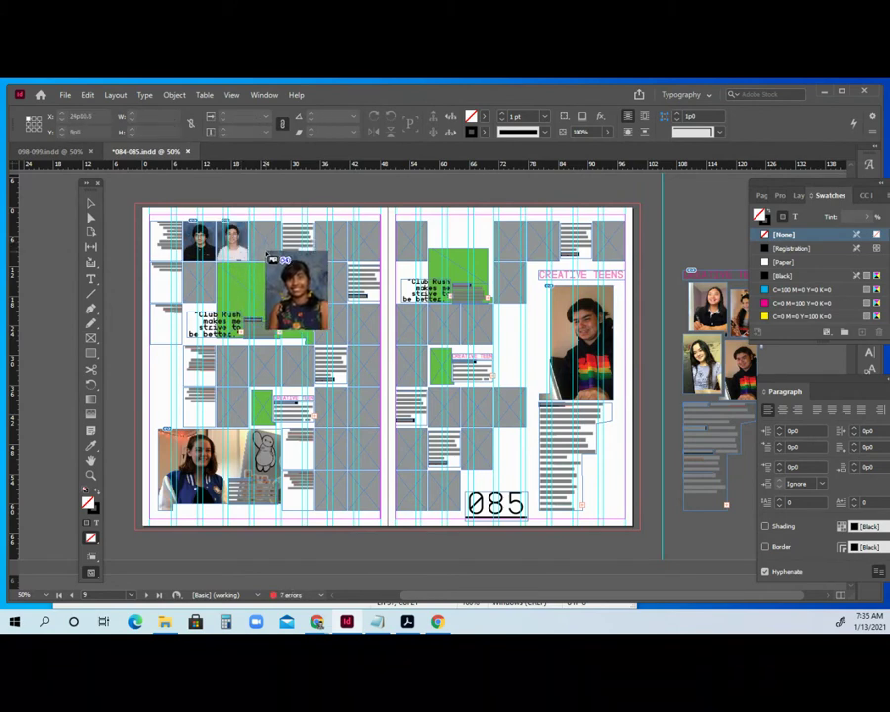
{"action": "left_click", "coordinate": [265, 240]}
{"action": "left_click", "coordinate": [332, 240]}
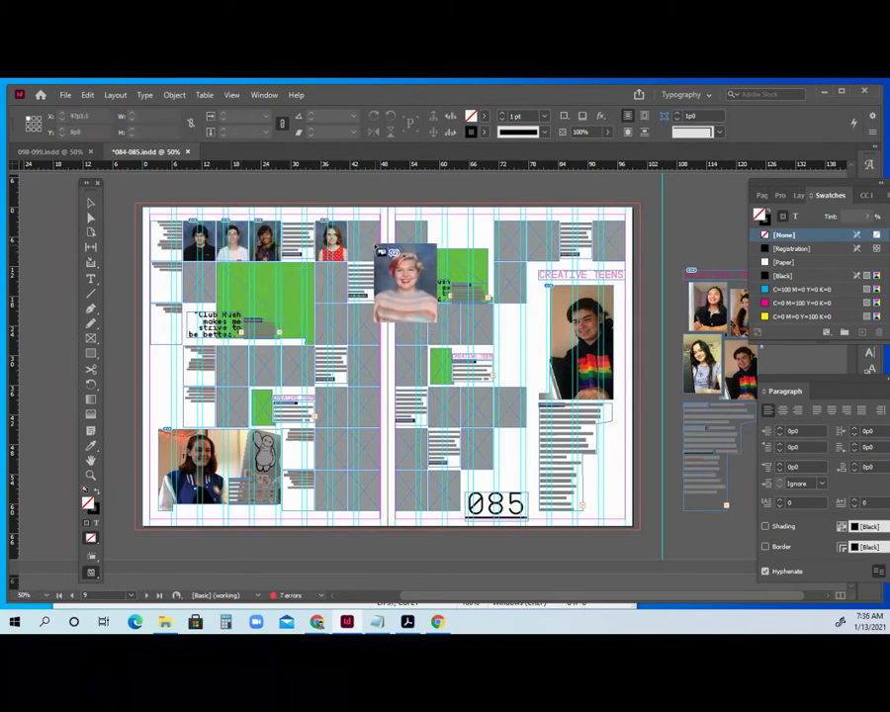
{"action": "left_click", "coordinate": [364, 240]}
{"action": "left_click", "coordinate": [410, 241]}
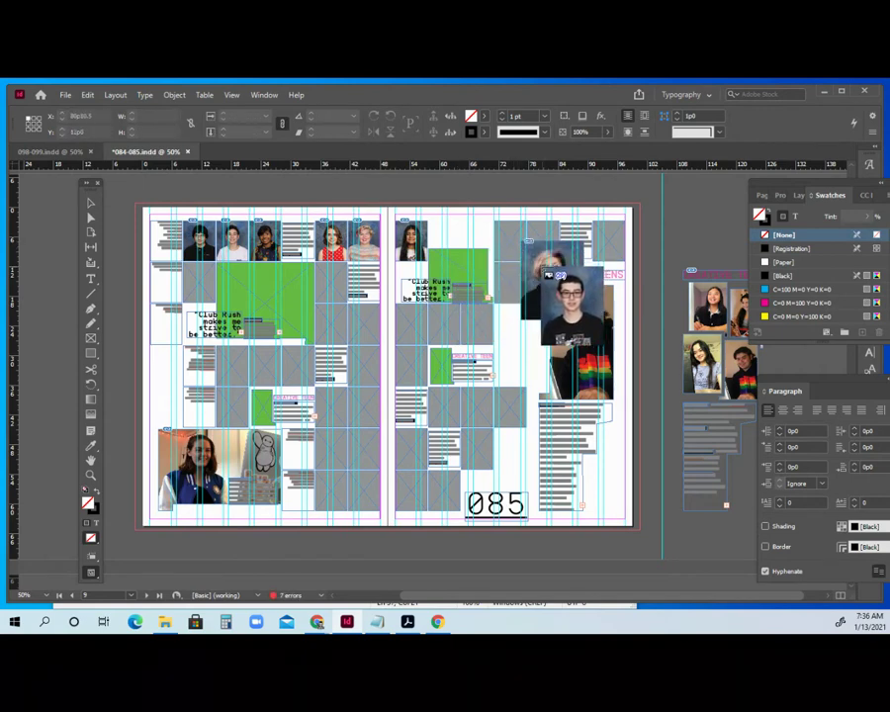
{"action": "left_click", "coordinate": [515, 246]}
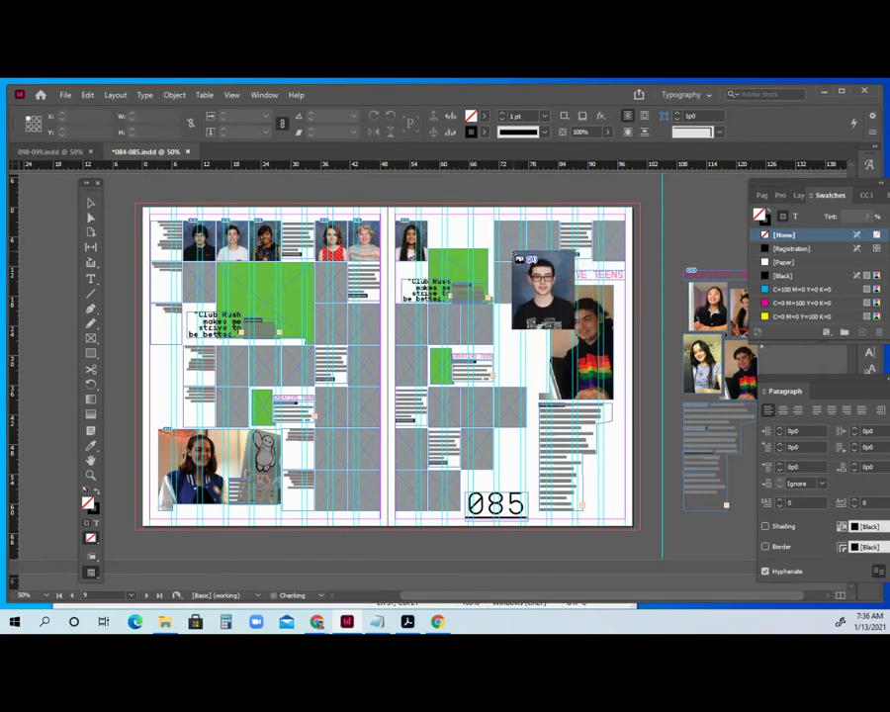
{"action": "left_click", "coordinate": [550, 255]}
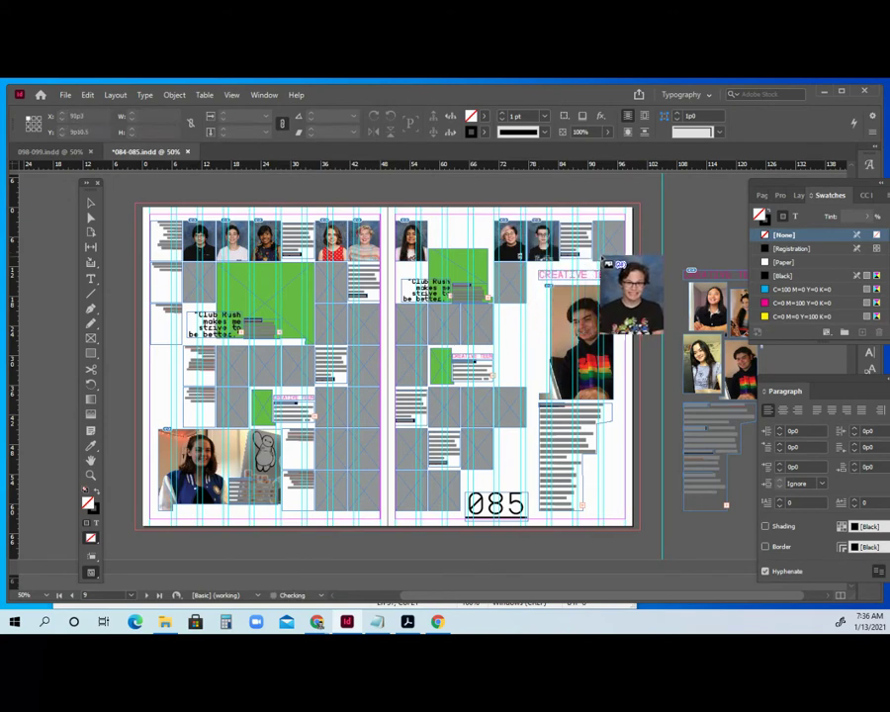
{"action": "left_click", "coordinate": [609, 242]}
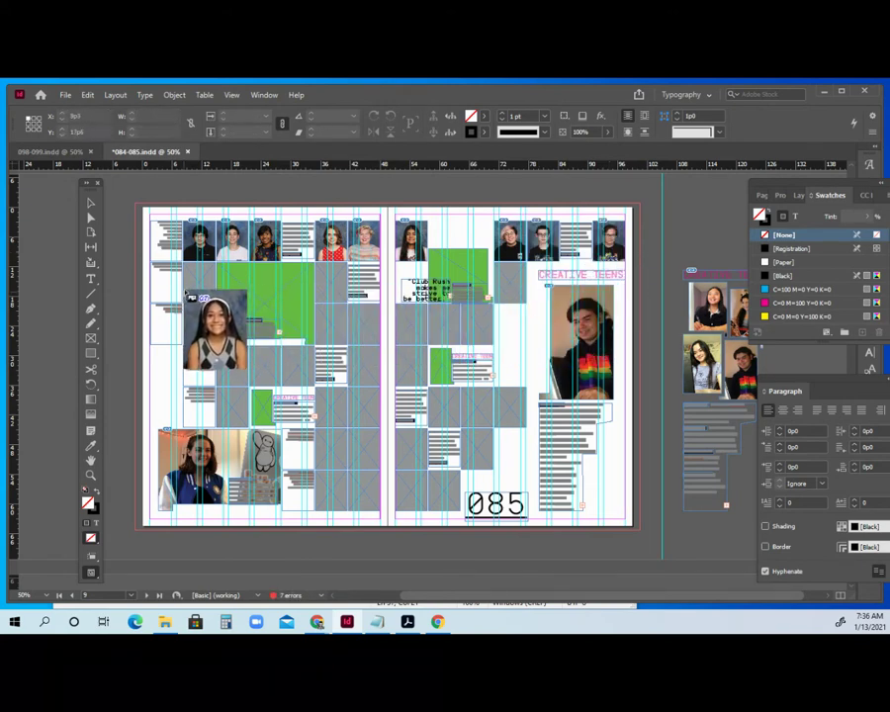
Step: Place the next portraits into the gray frames of the second row, leaving the green feature frames empty
{"action": "left_click", "coordinate": [198, 282]}
{"action": "left_click", "coordinate": [321, 282]}
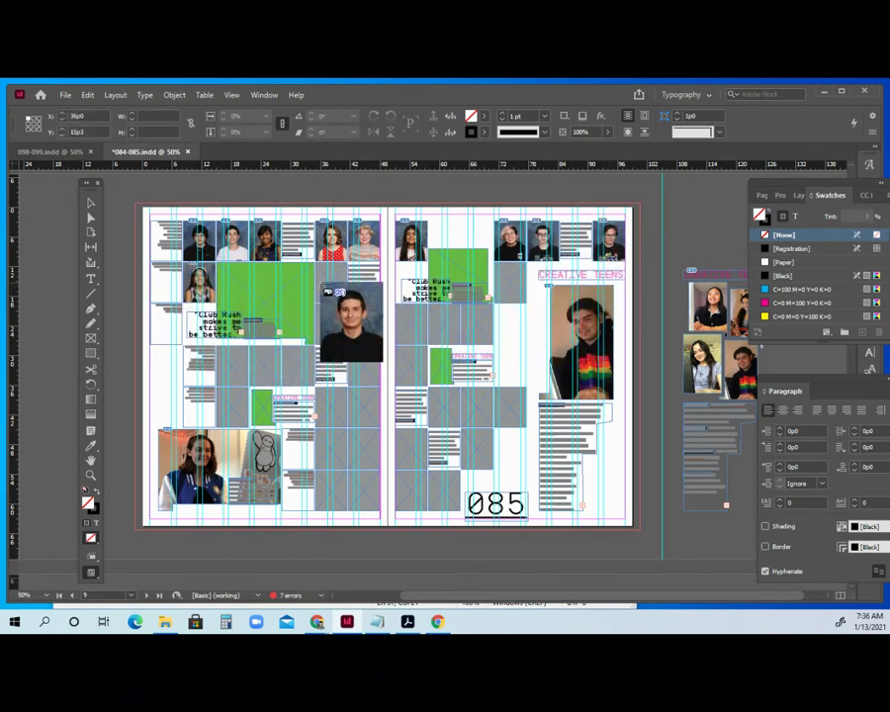
{"action": "left_click", "coordinate": [510, 287]}
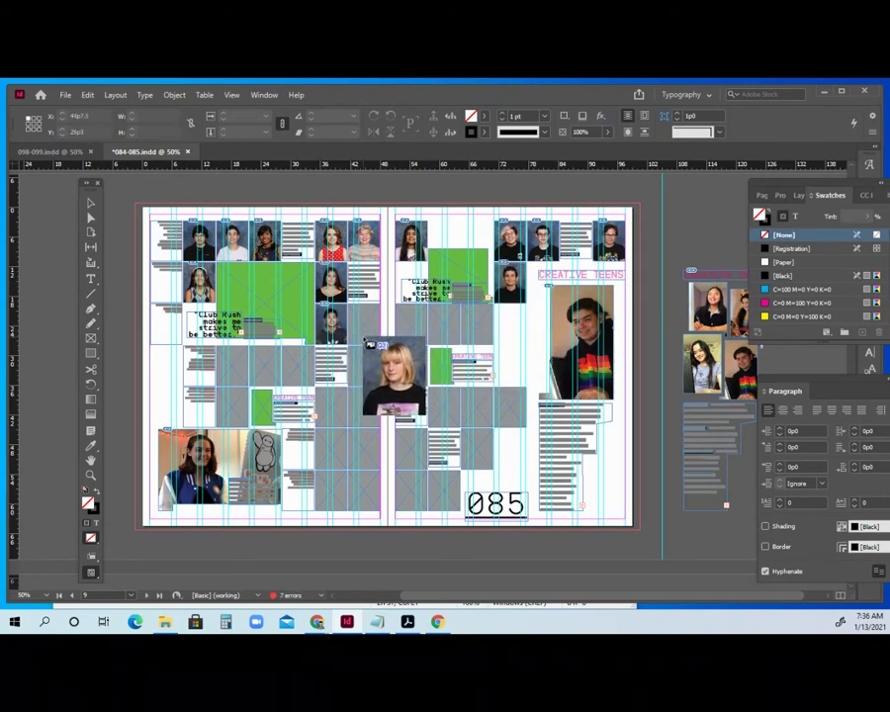
Step: Fill the remaining gray frames of the third row across both pages with the next portraits
{"action": "left_click", "coordinate": [363, 324]}
{"action": "left_click", "coordinate": [405, 329]}
{"action": "left_click", "coordinate": [445, 332]}
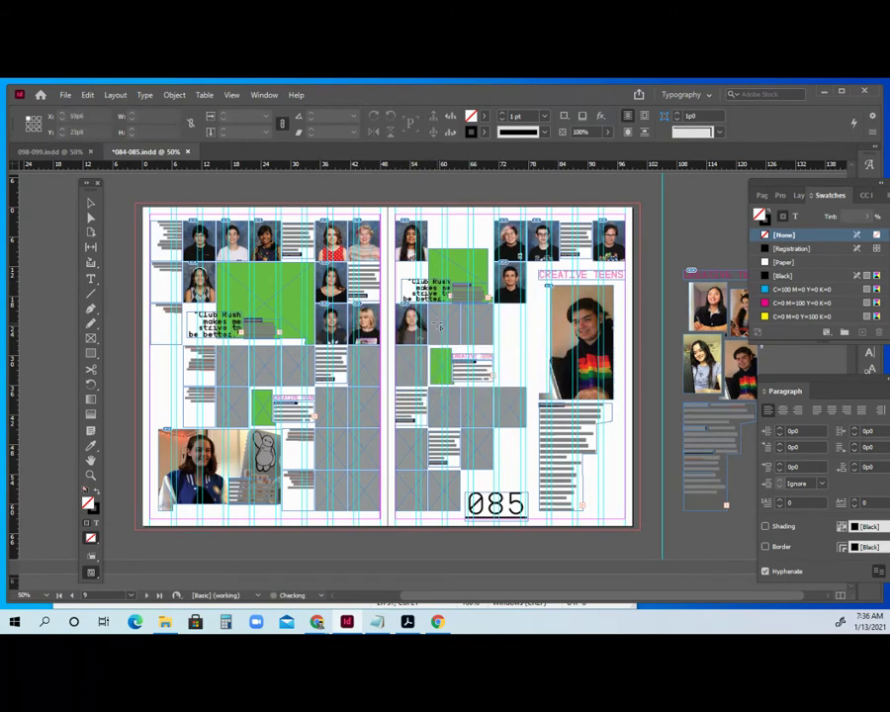
{"action": "left_click", "coordinate": [482, 330]}
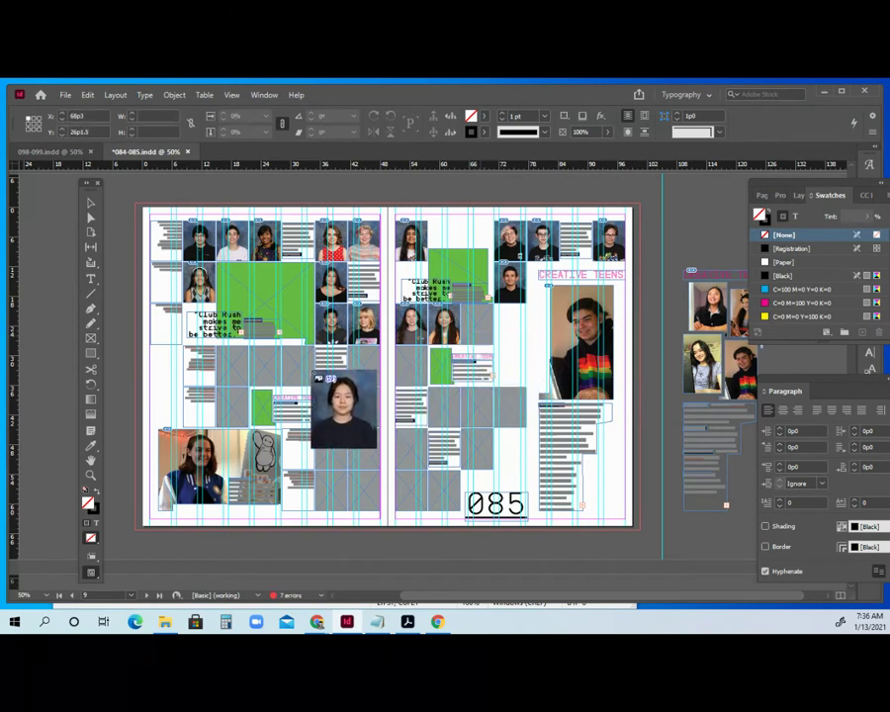
Step: Place the next portraits into the fourth row's gray frames across both pages, skipping the text boxes and green frame
{"action": "left_click", "coordinate": [233, 367]}
{"action": "left_click", "coordinate": [274, 381]}
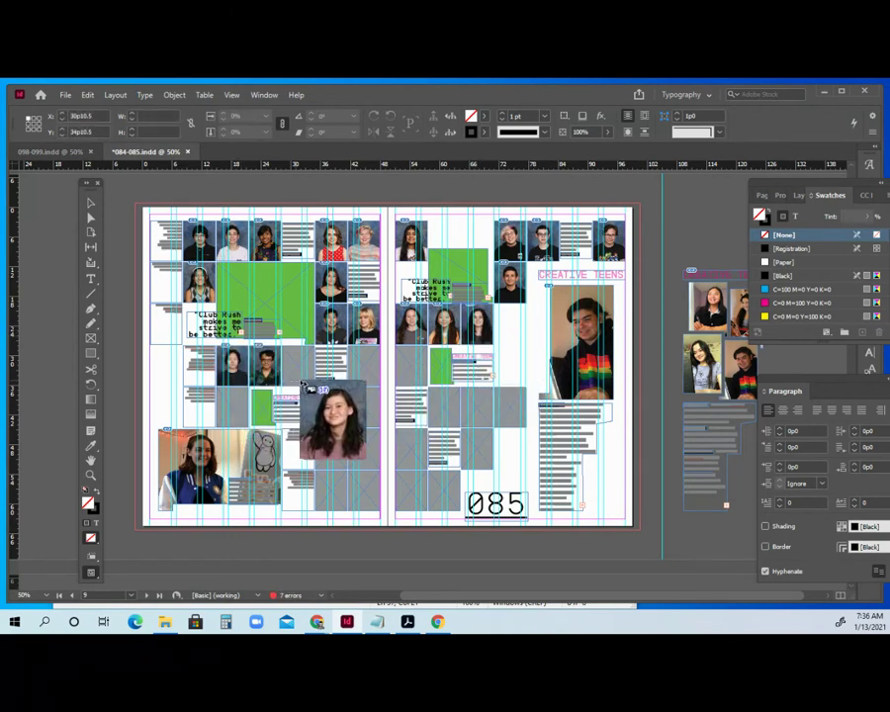
{"action": "left_click", "coordinate": [297, 381]}
{"action": "left_click", "coordinate": [365, 381]}
{"action": "left_click", "coordinate": [411, 368]}
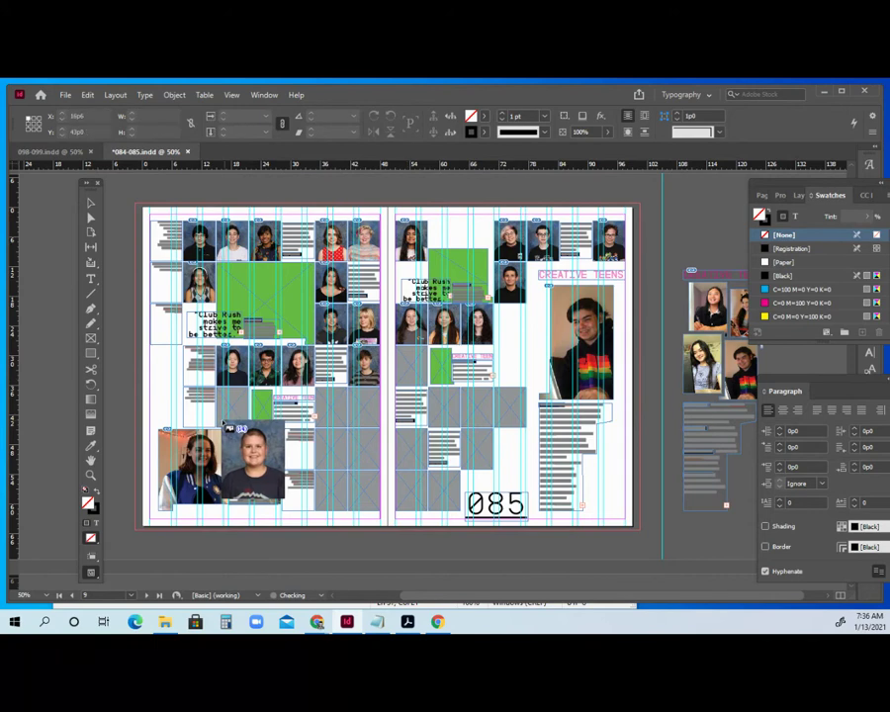
Step: Place the next portraits into the fifth row's gray frames across both pages, skipping the Creative Teen feature
{"action": "left_click", "coordinate": [338, 409]}
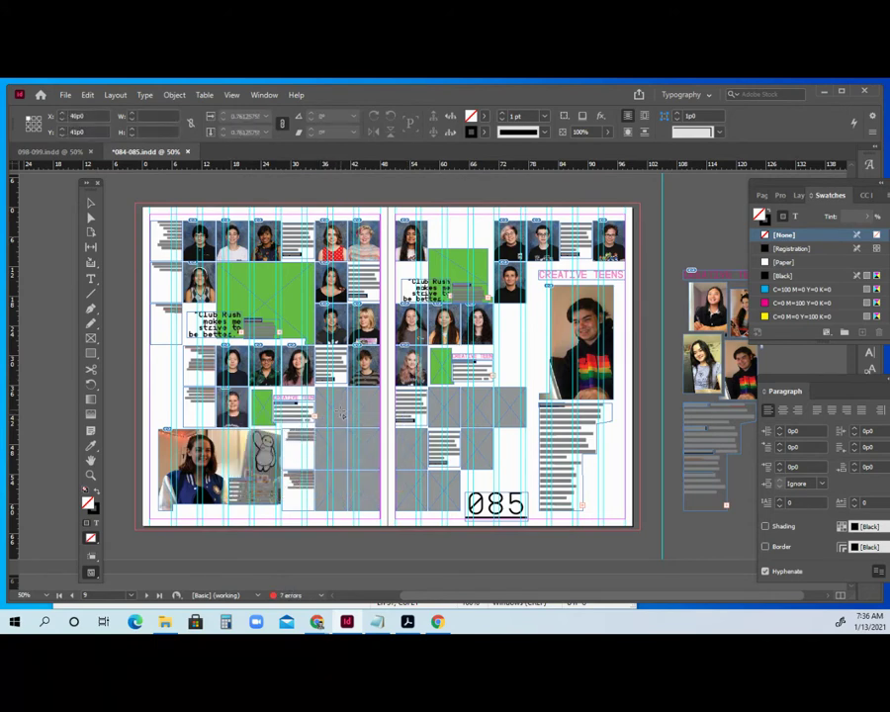
{"action": "left_click", "coordinate": [373, 412]}
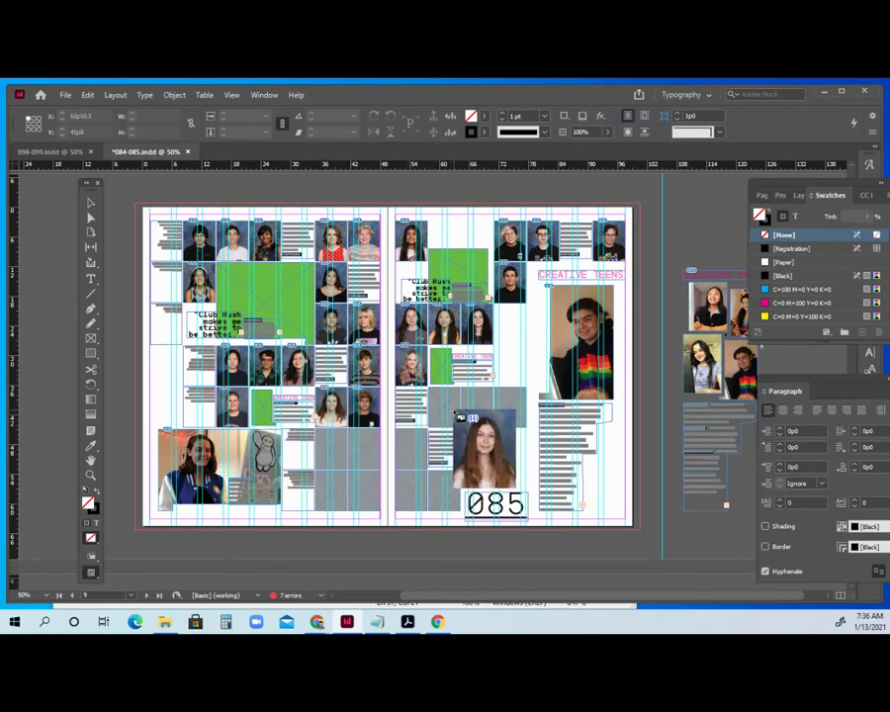
{"action": "left_click", "coordinate": [444, 412]}
{"action": "left_click", "coordinate": [475, 416]}
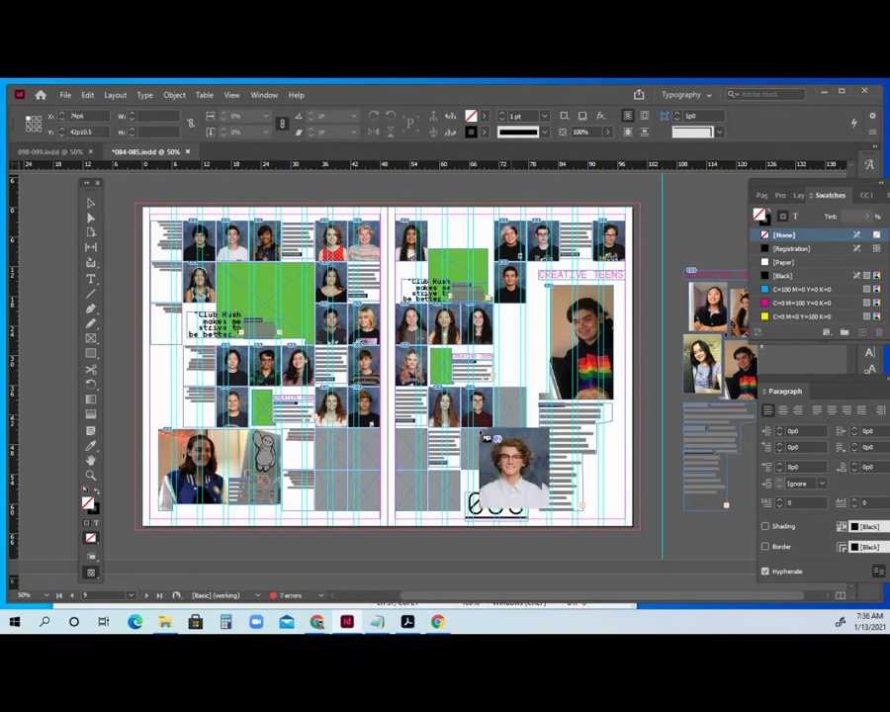
Step: Place the next portraits into the sixth row's gray frames across both pages, skipping the text box
{"action": "left_click", "coordinate": [345, 457]}
{"action": "left_click", "coordinate": [378, 455]}
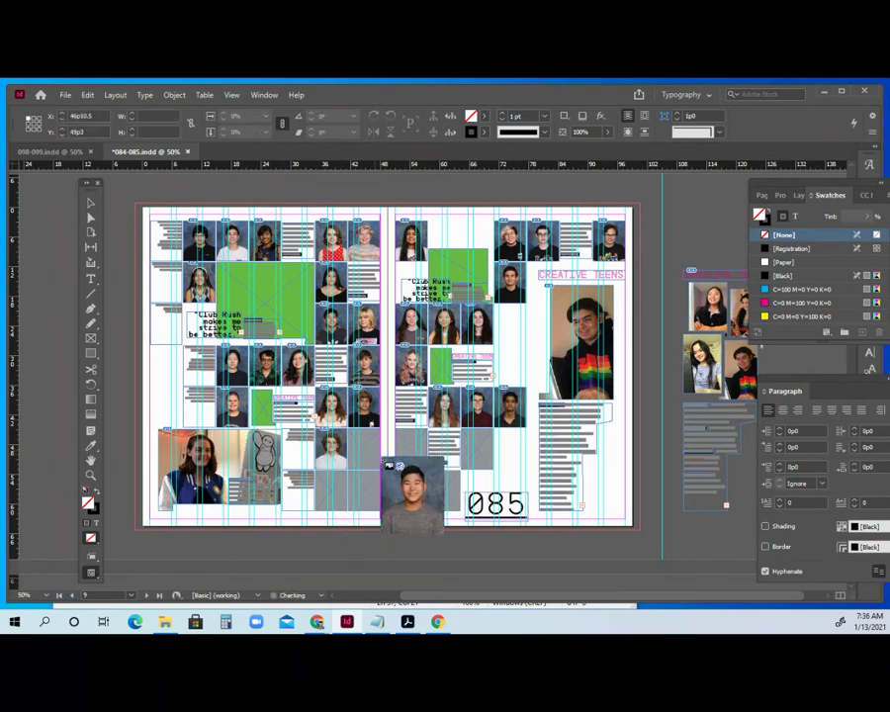
{"action": "left_click", "coordinate": [401, 455]}
{"action": "left_click", "coordinate": [476, 451]}
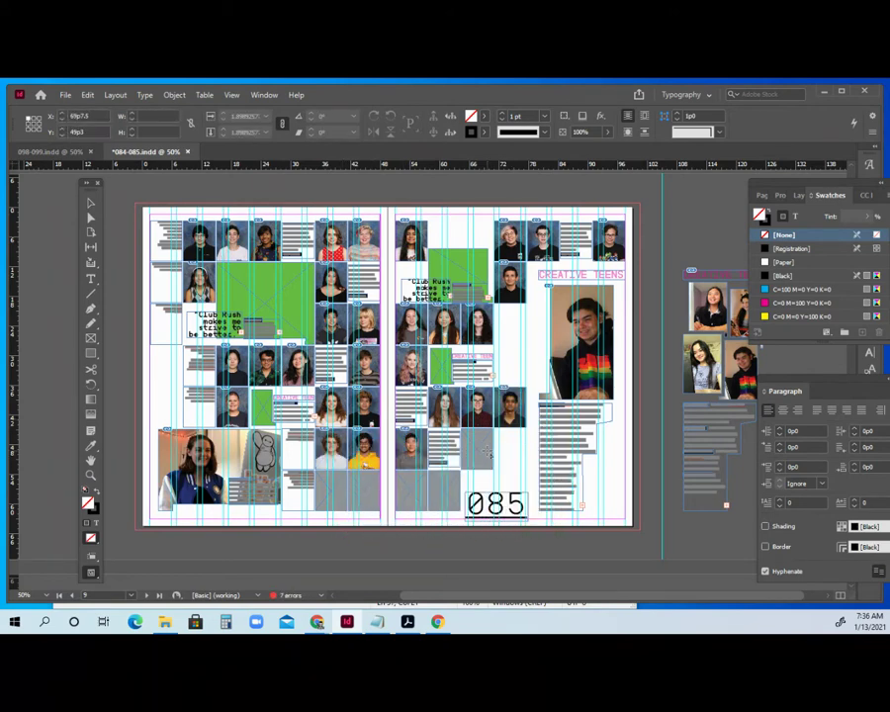
{"action": "left_click", "coordinate": [412, 450]}
Step: Fill the seventh row's gray frames on both pages with the last loaded portraits
{"action": "left_click", "coordinate": [341, 492]}
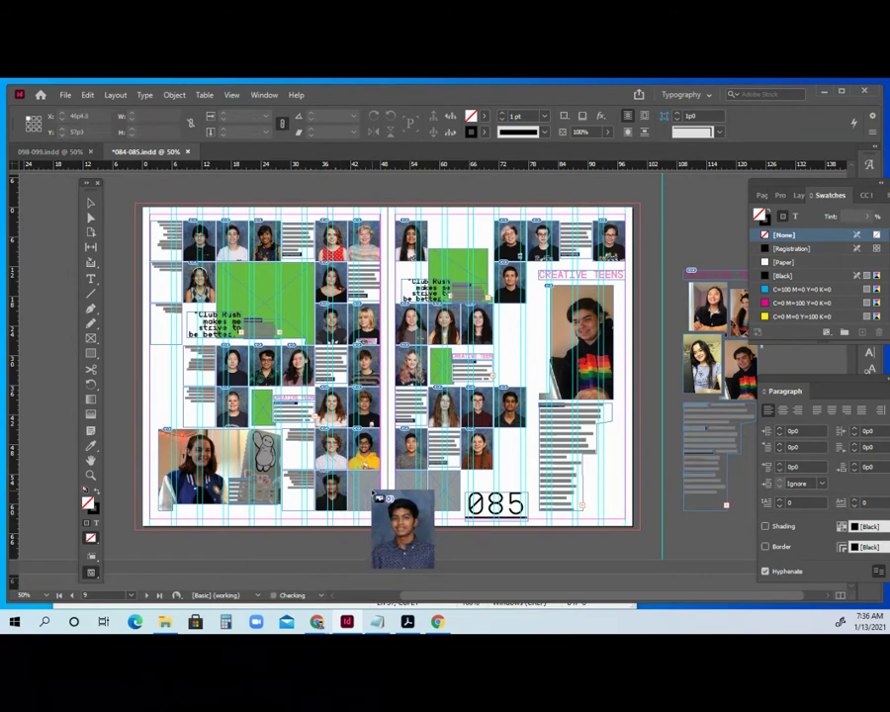
{"action": "left_click", "coordinate": [374, 494]}
{"action": "left_click", "coordinate": [410, 494]}
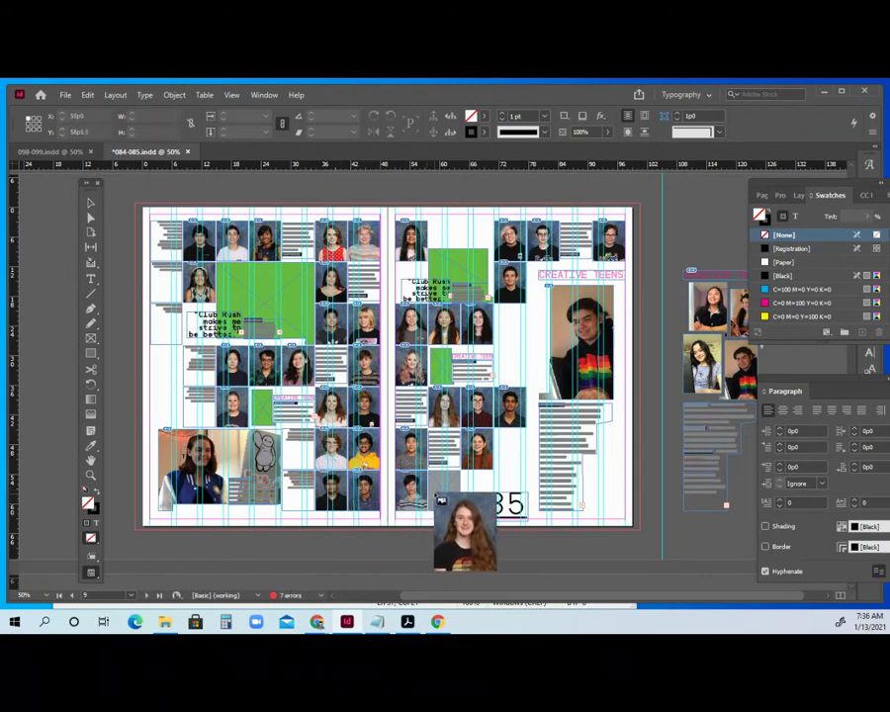
{"action": "left_click", "coordinate": [436, 481]}
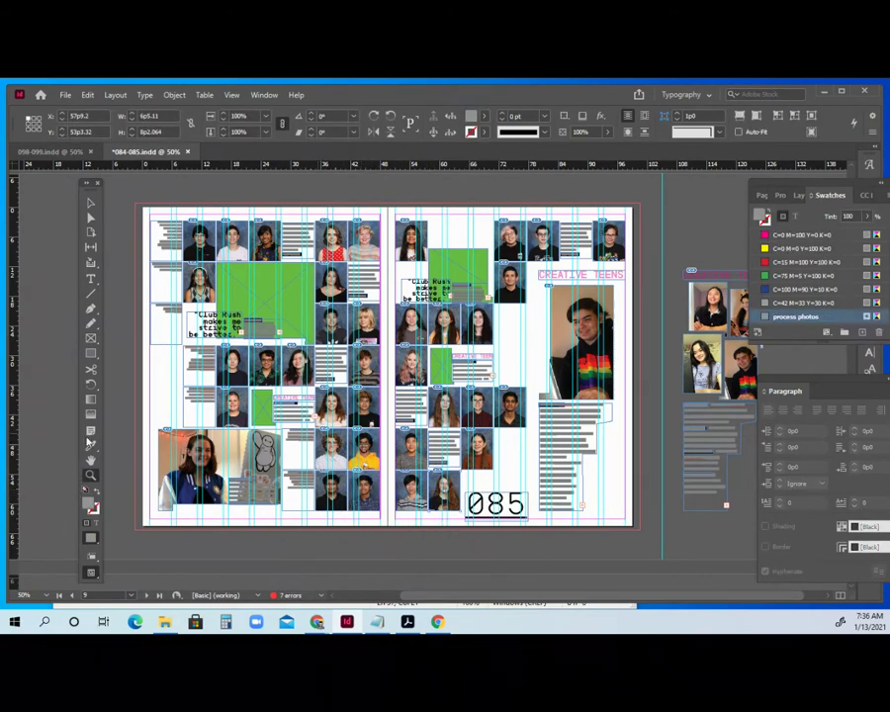
Step: Examine the name lists beside the upper portrait rows on the left page
{"action": "left_click", "coordinate": [241, 290]}
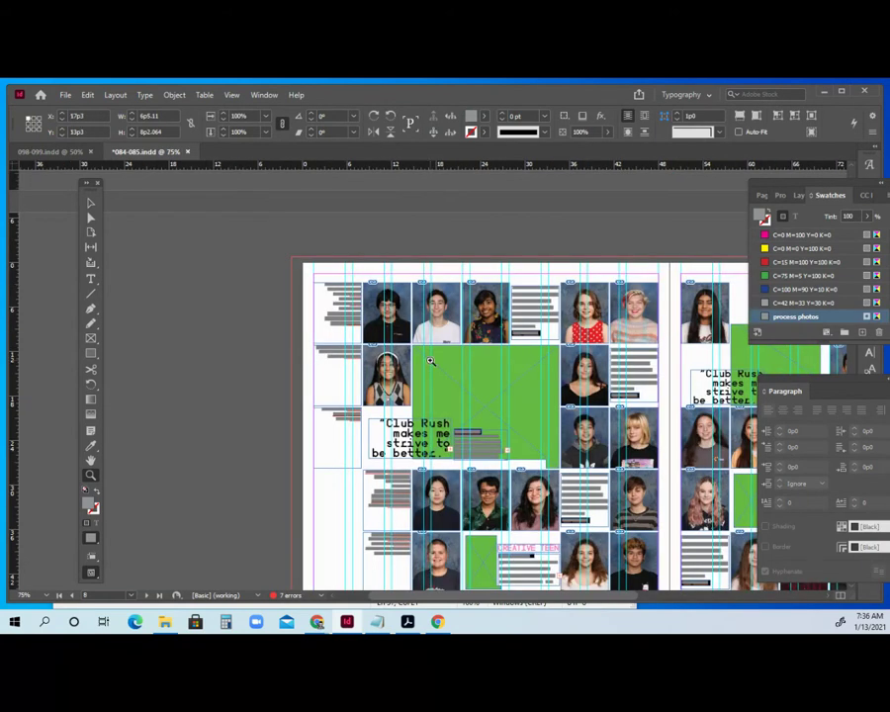
{"action": "left_click", "coordinate": [467, 395]}
{"action": "left_click", "coordinate": [465, 395]}
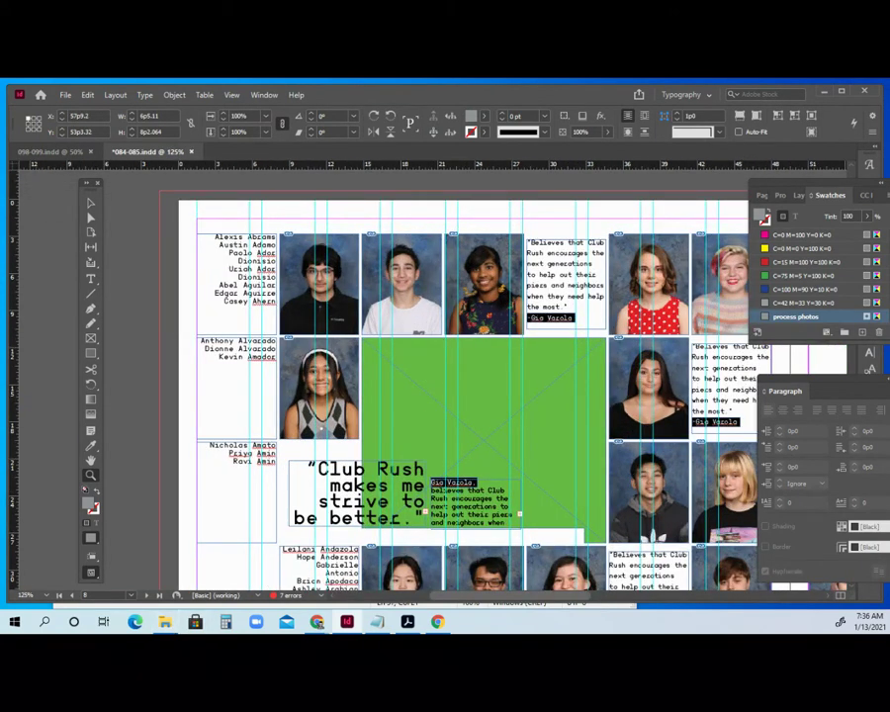
Step: Switch to File Explorer and open the P4 Annual folder in the 2020.2021 Academy of Graphics shared drive
{"action": "left_click", "coordinate": [166, 621]}
{"action": "left_click", "coordinate": [99, 535]}
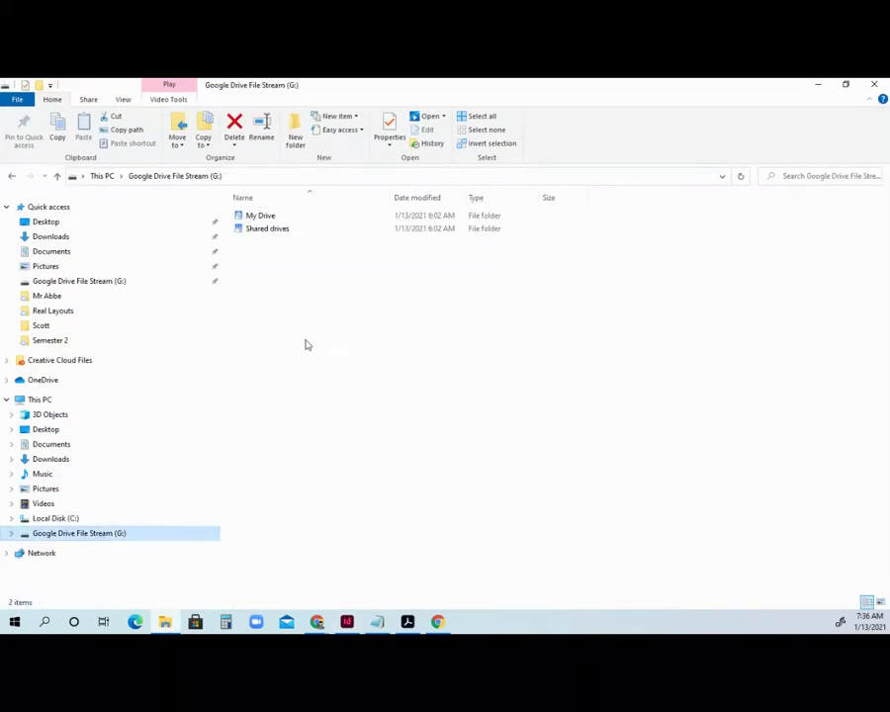
{"action": "double_click", "coordinate": [269, 234]}
{"action": "double_click", "coordinate": [282, 254]}
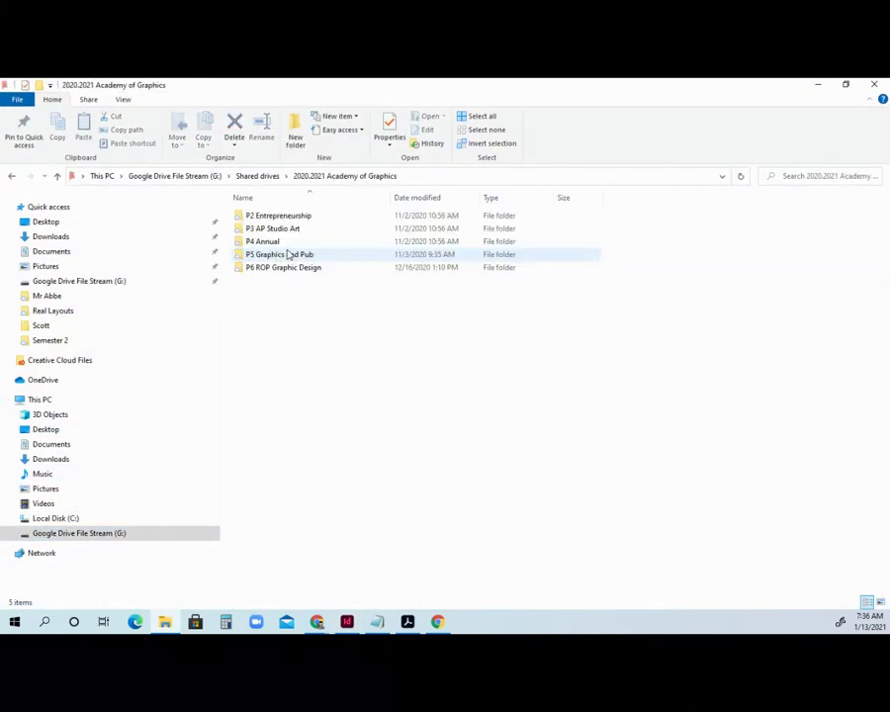
{"action": "double_click", "coordinate": [287, 241]}
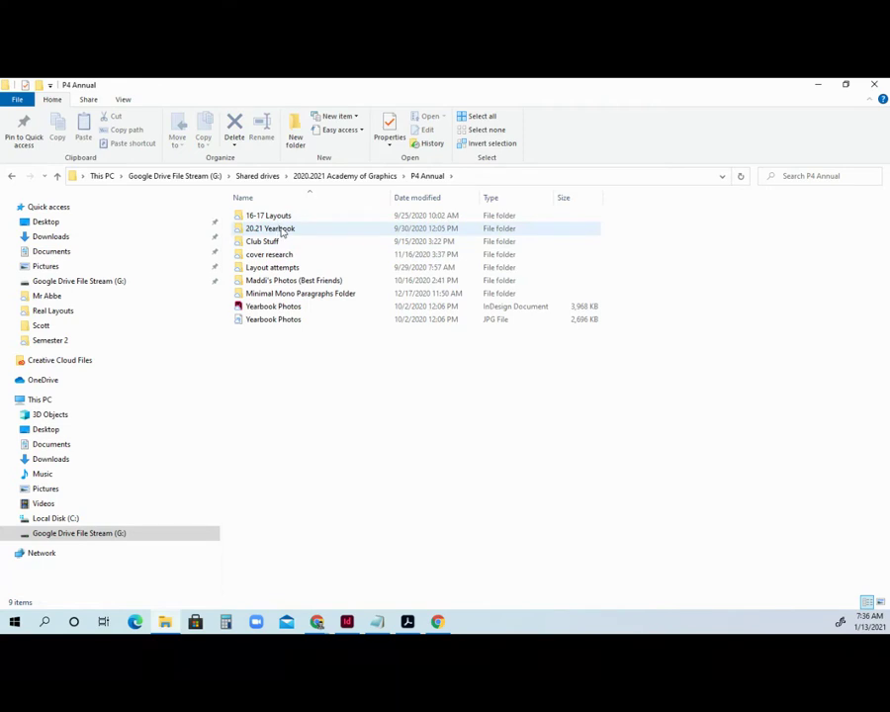
Step: Open the text file 10 from 20.21 Yearbook, Digital Photos, People, YearBook, folder 10
{"action": "double_click", "coordinate": [282, 230]}
{"action": "double_click", "coordinate": [281, 216]}
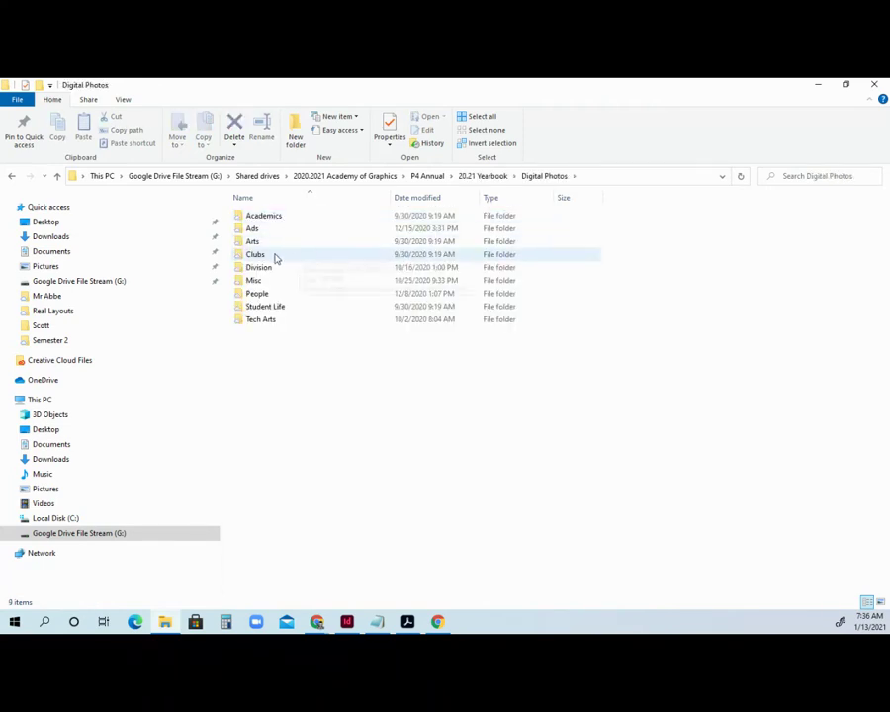
{"action": "double_click", "coordinate": [261, 294]}
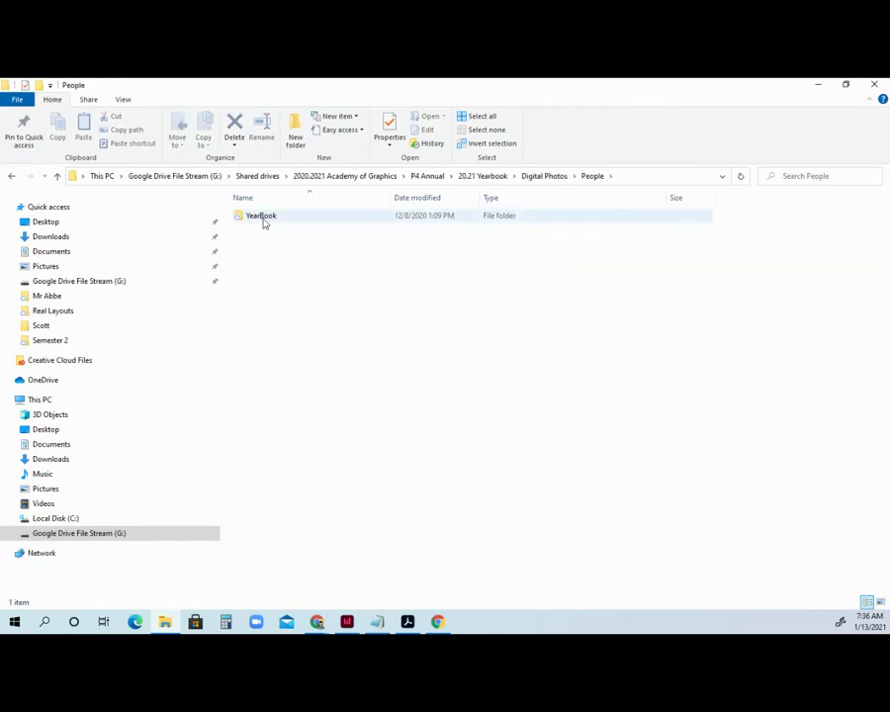
{"action": "double_click", "coordinate": [263, 219]}
{"action": "double_click", "coordinate": [259, 228]}
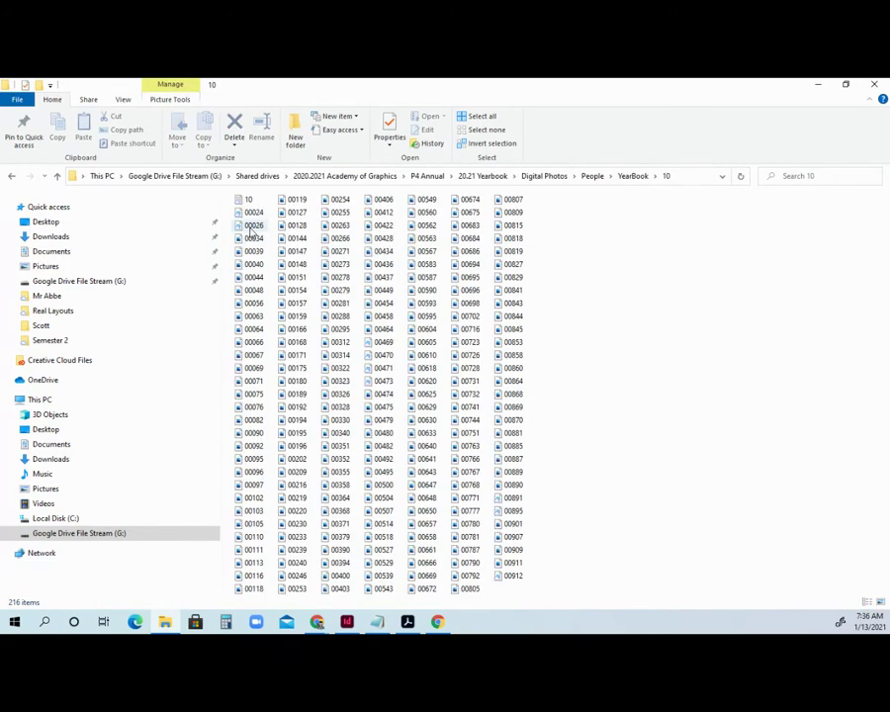
{"action": "left_click", "coordinate": [249, 200]}
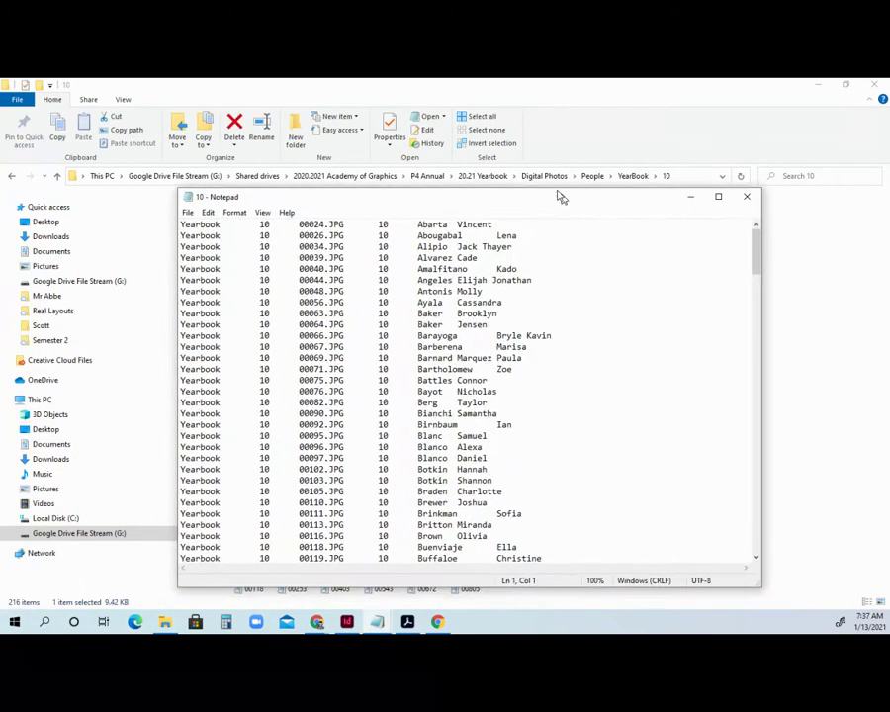
Step: Copy the student list from the name on the 00312.JPG line through the whole 00474.JPG line
{"action": "scroll", "coordinate": [342, 450], "scroll_direction": "down", "scroll_amount": 13}
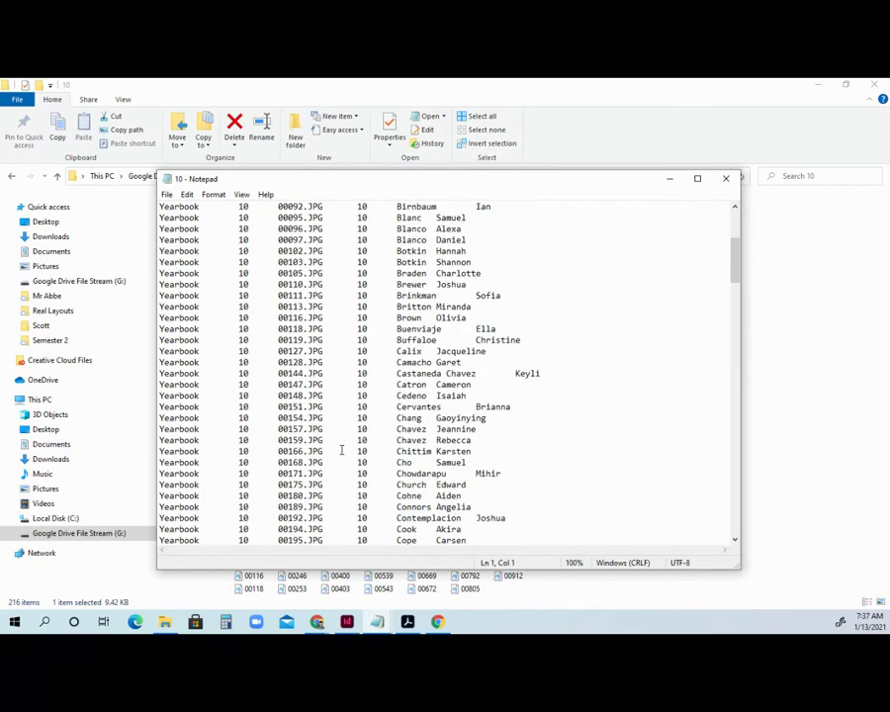
{"action": "scroll", "coordinate": [341, 450], "scroll_direction": "down", "scroll_amount": 5}
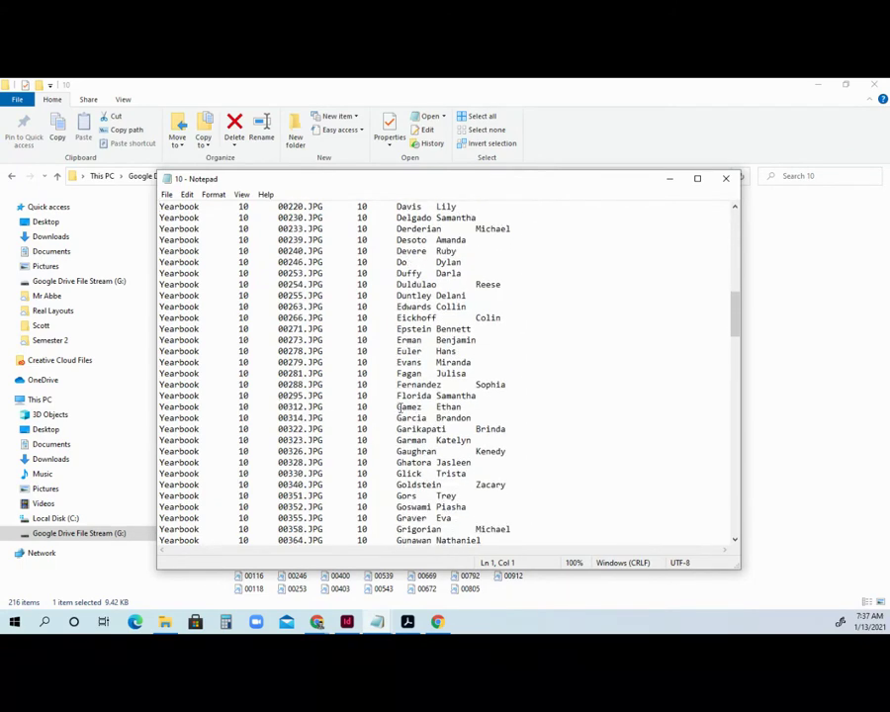
{"action": "left_click_drag", "start_coordinate": [409, 408], "coordinate": [440, 494]}
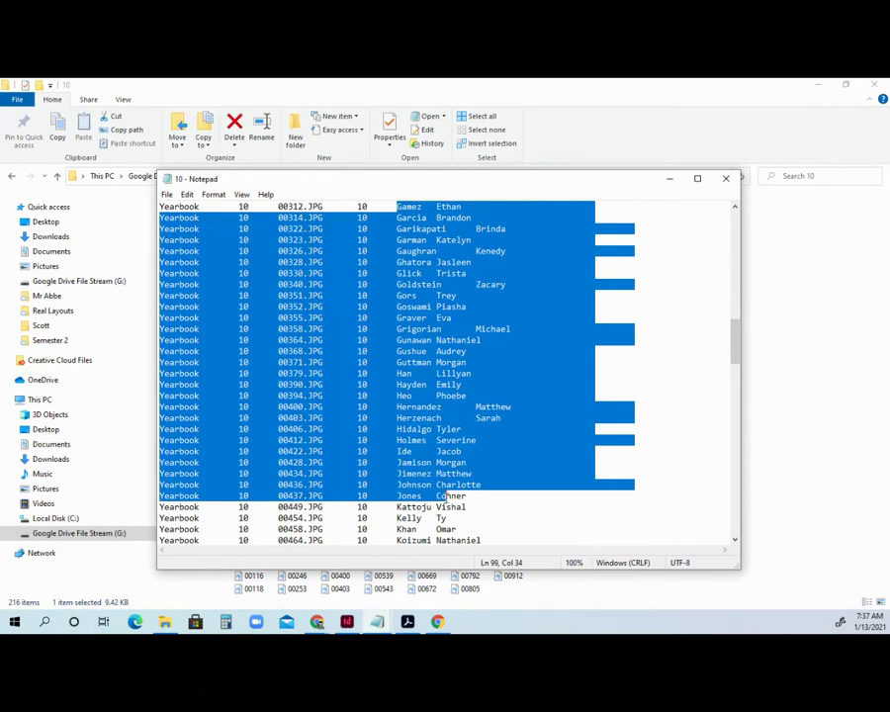
{"action": "left_click_drag", "start_coordinate": [447, 497], "coordinate": [450, 484]}
{"action": "scroll", "coordinate": [451, 484], "scroll_direction": "down", "scroll_amount": 1}
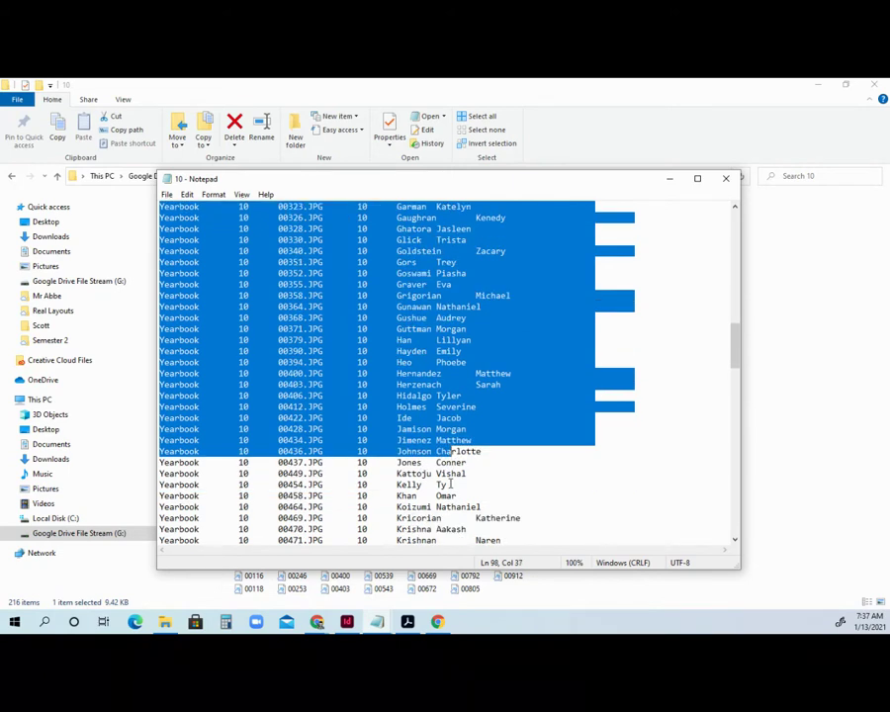
{"action": "scroll", "coordinate": [451, 484], "scroll_direction": "down", "scroll_amount": 1}
{"action": "left_click_drag", "start_coordinate": [451, 484], "coordinate": [504, 526]}
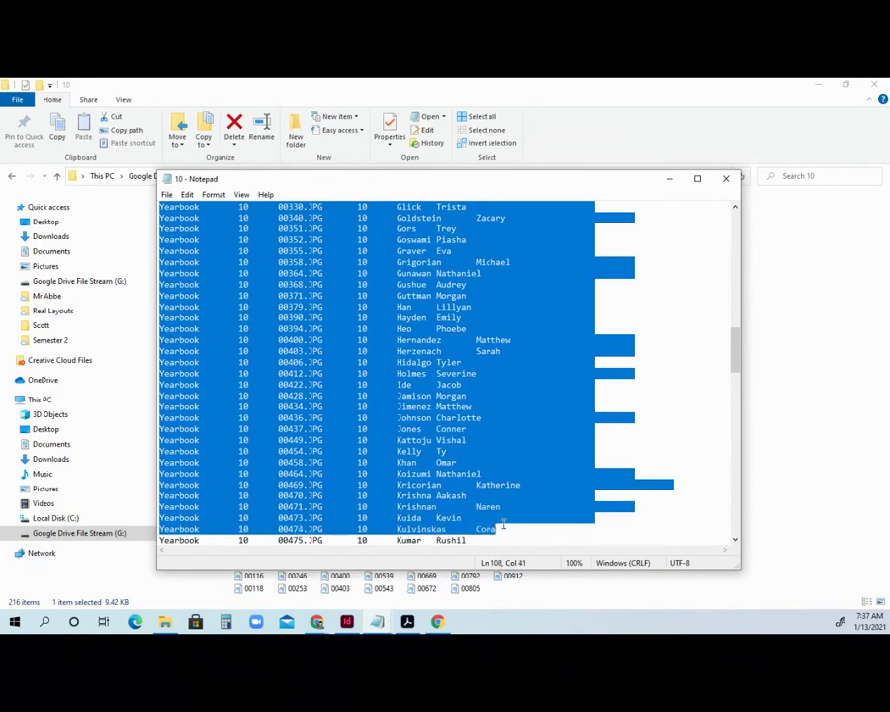
{"action": "right_click", "coordinate": [507, 447]}
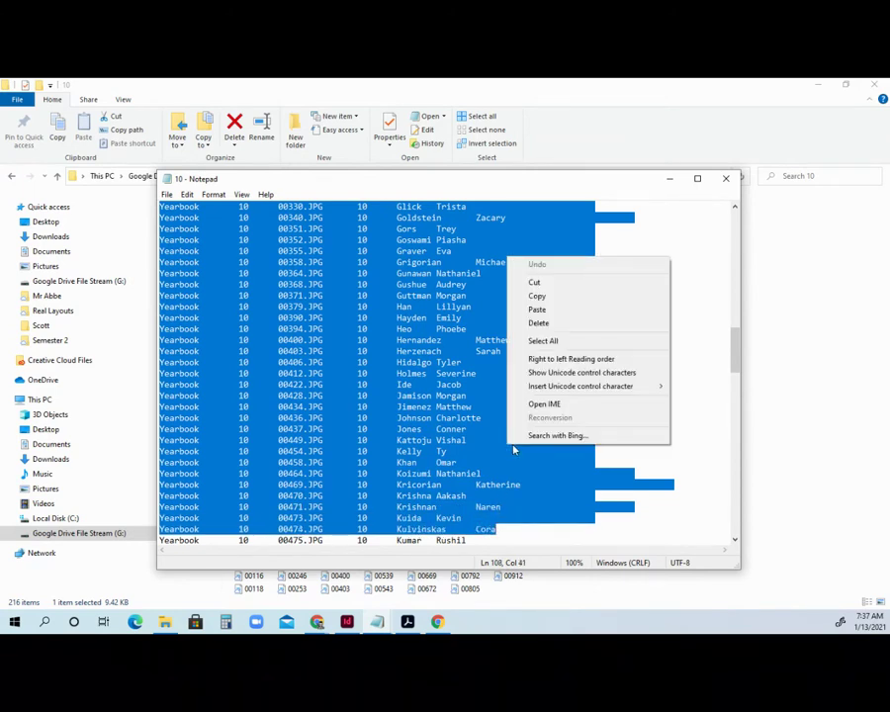
{"action": "left_click", "coordinate": [554, 296]}
Step: Paste the copied student list into a new blank text document
{"action": "left_click", "coordinate": [167, 194]}
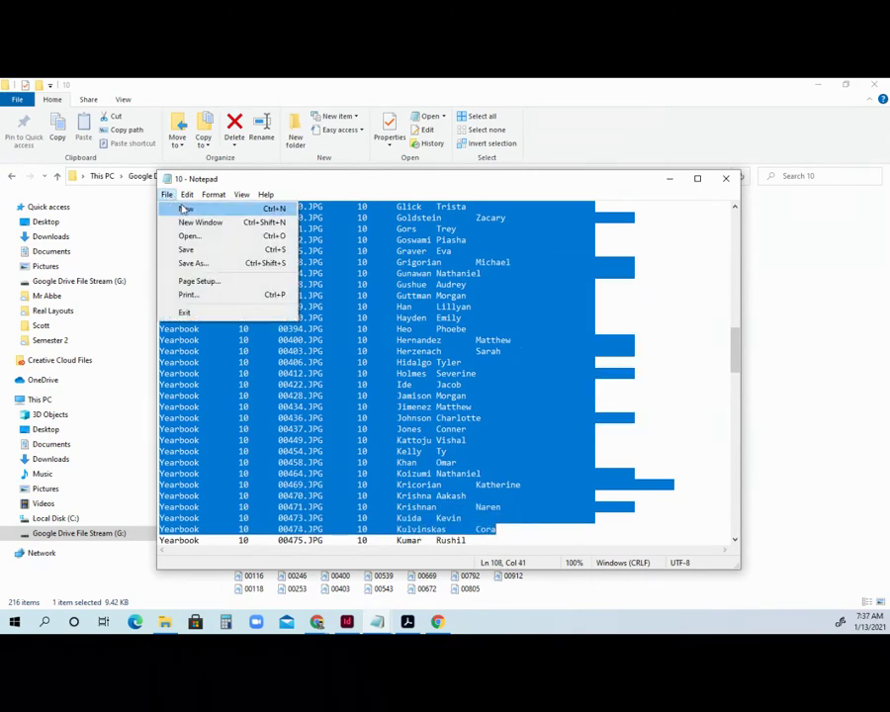
{"action": "left_click", "coordinate": [184, 206]}
{"action": "key", "text": "ctrl+v"}
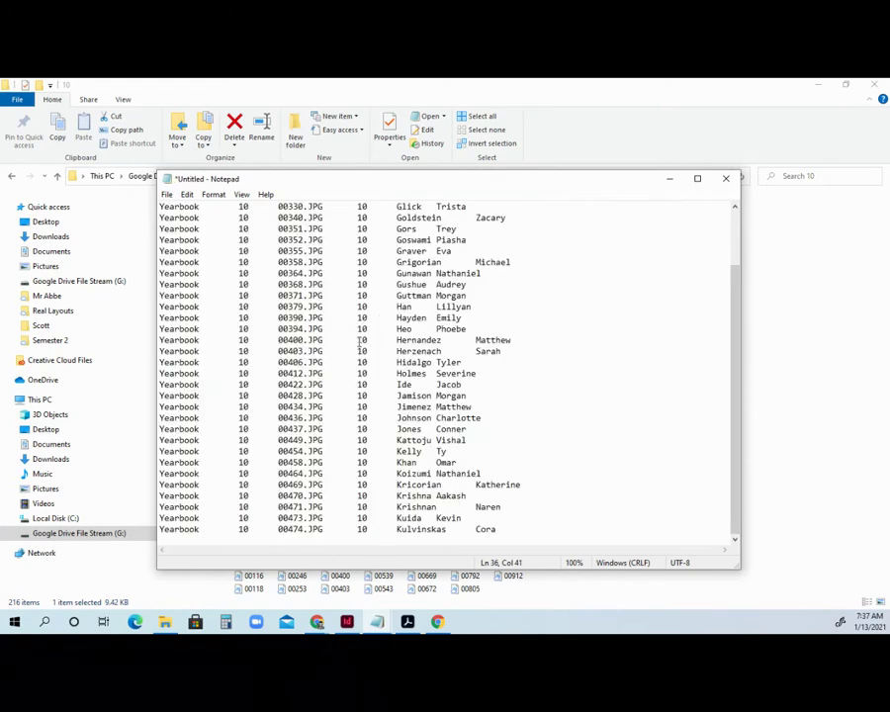
Step: Delete the Yearbook label, grade numbers and file name in front of the student name on the 00314.JPG line
{"action": "scroll", "coordinate": [438, 316], "scroll_direction": "up", "scroll_amount": 2}
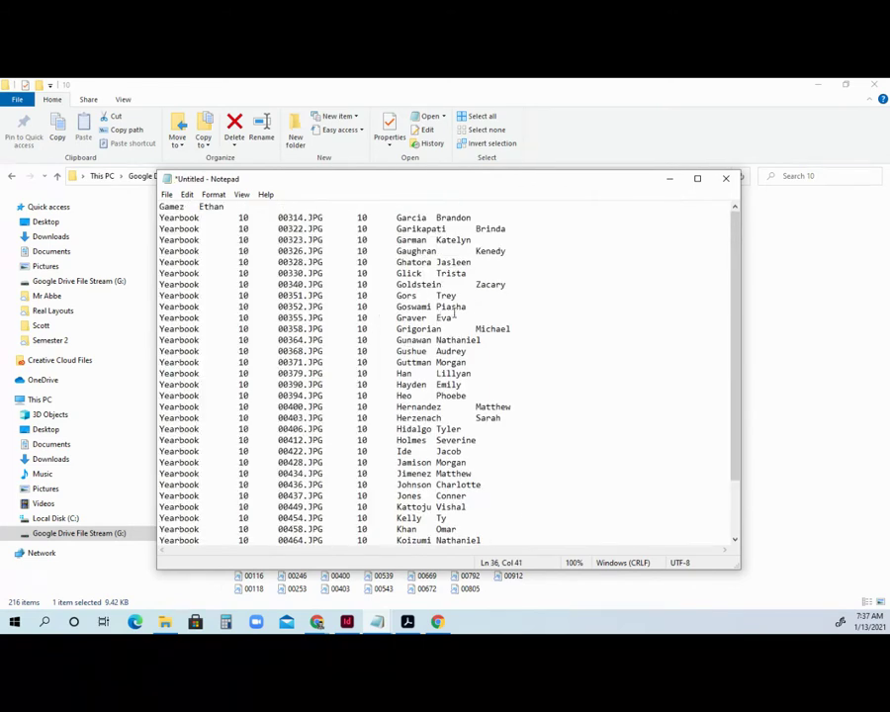
{"action": "left_click_drag", "start_coordinate": [396, 218], "coordinate": [210, 207]}
{"action": "left_click", "coordinate": [243, 218]}
{"action": "left_click_drag", "start_coordinate": [393, 217], "coordinate": [174, 220]}
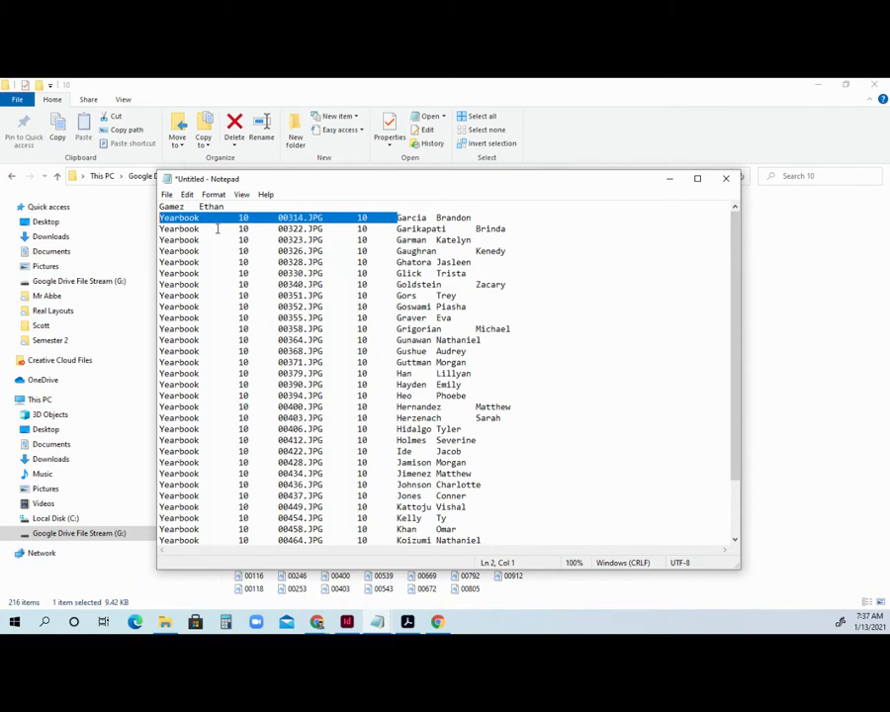
{"action": "key", "text": "Delete"}
{"action": "left_click_drag", "start_coordinate": [397, 230], "coordinate": [180, 230]}
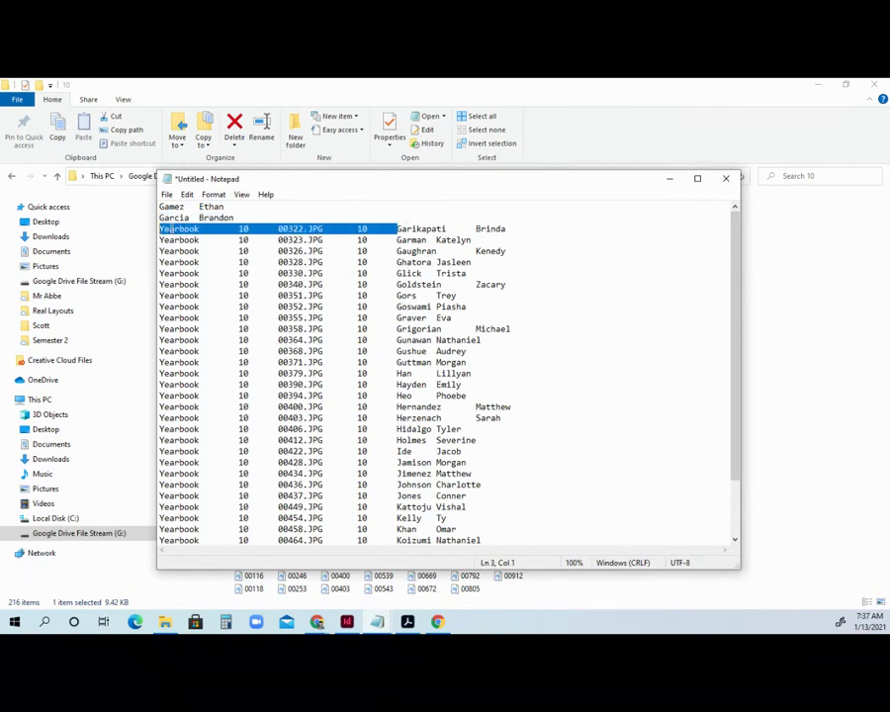
{"action": "key", "text": "Delete"}
{"action": "left_click_drag", "start_coordinate": [397, 239], "coordinate": [172, 240]}
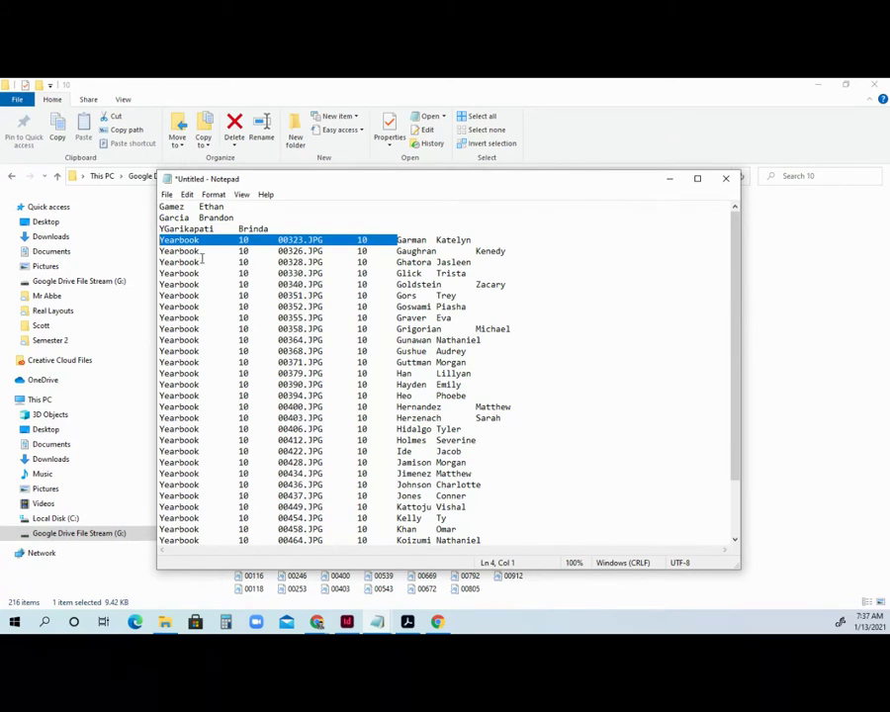
{"action": "key", "text": "ctrl+z"}
{"action": "left_click", "coordinate": [301, 273]}
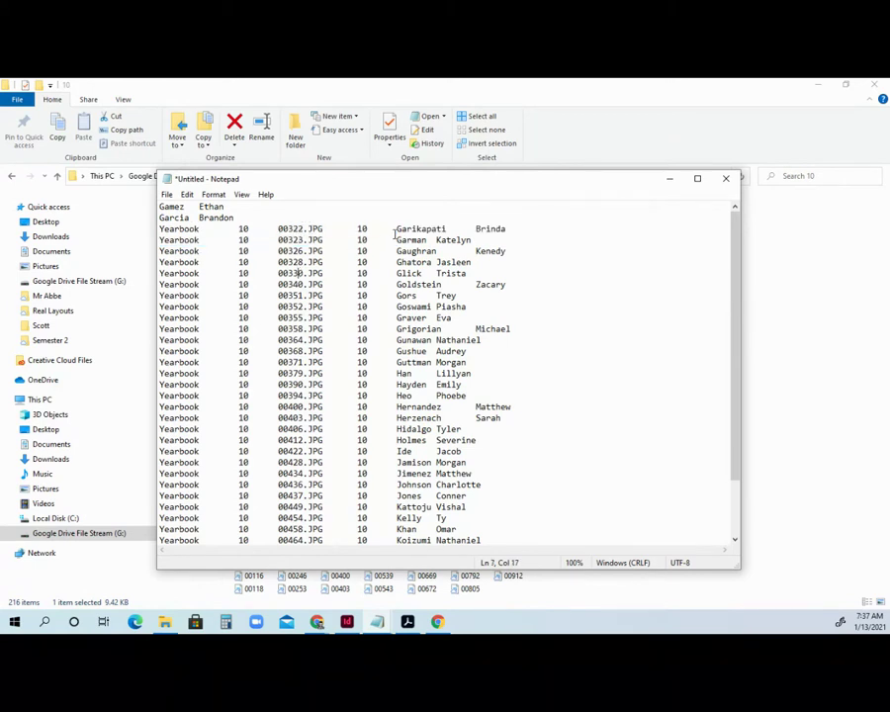
Step: Strip everything before the student names from the 00322.JPG and 00323.JPG lines
{"action": "left_click_drag", "start_coordinate": [389, 229], "coordinate": [158, 228]}
{"action": "key", "text": "BackSpace"}
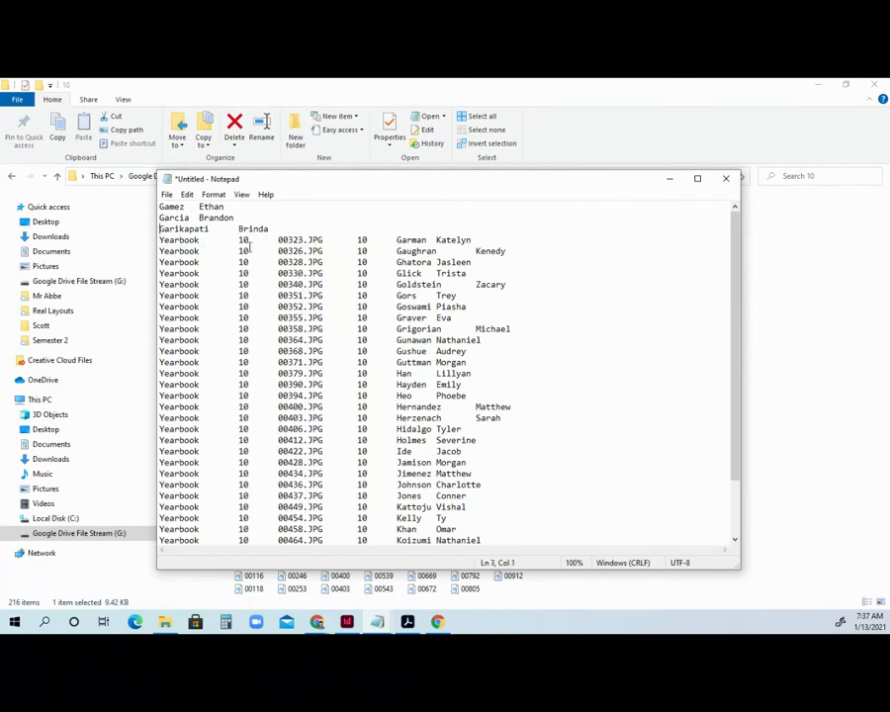
{"action": "left_click_drag", "start_coordinate": [395, 239], "coordinate": [167, 241]}
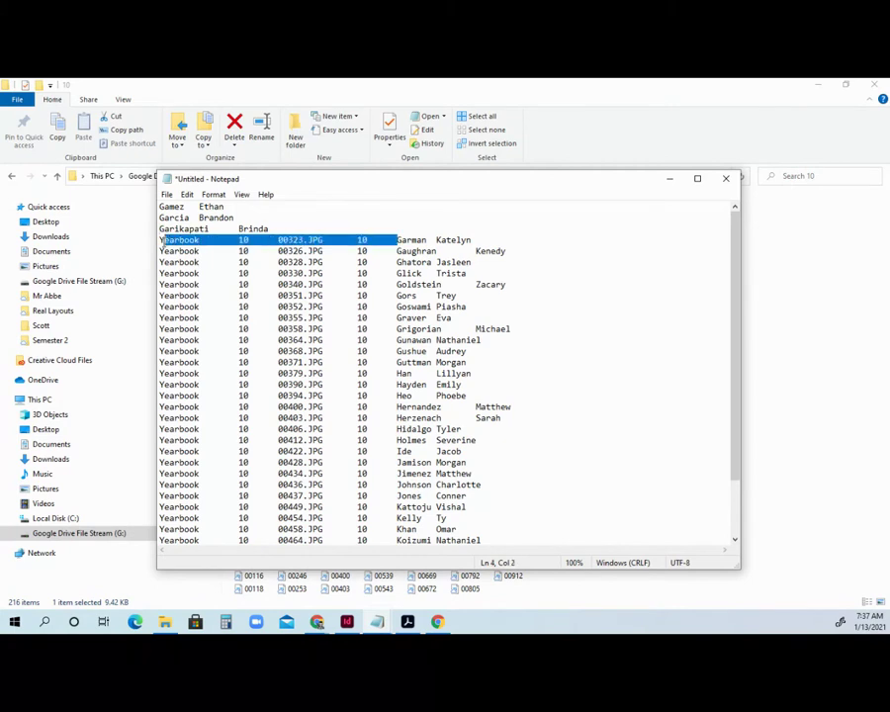
{"action": "key", "text": "BackSpace"}
Step: Reduce the 00326.JPG, 00328.JPG, 00330.JPG and 00340.JPG lines to the student names only
{"action": "left_click_drag", "start_coordinate": [396, 250], "coordinate": [159, 251]}
{"action": "key", "text": "BackSpace"}
{"action": "left_click_drag", "start_coordinate": [396, 262], "coordinate": [160, 262]}
{"action": "key", "text": "BackSpace"}
{"action": "left_click", "coordinate": [389, 273]}
{"action": "key", "text": "shift+Home"}
{"action": "key", "text": "BackSpace"}
{"action": "left_click_drag", "start_coordinate": [397, 284], "coordinate": [159, 284]}
{"action": "key", "text": "BackSpace"}
Step: On the 00351.JPG and 00352.JPG lines, replace the leading label and file data with the first name moved ahead of the surname
{"action": "left_click_drag", "start_coordinate": [458, 295], "coordinate": [438, 295]}
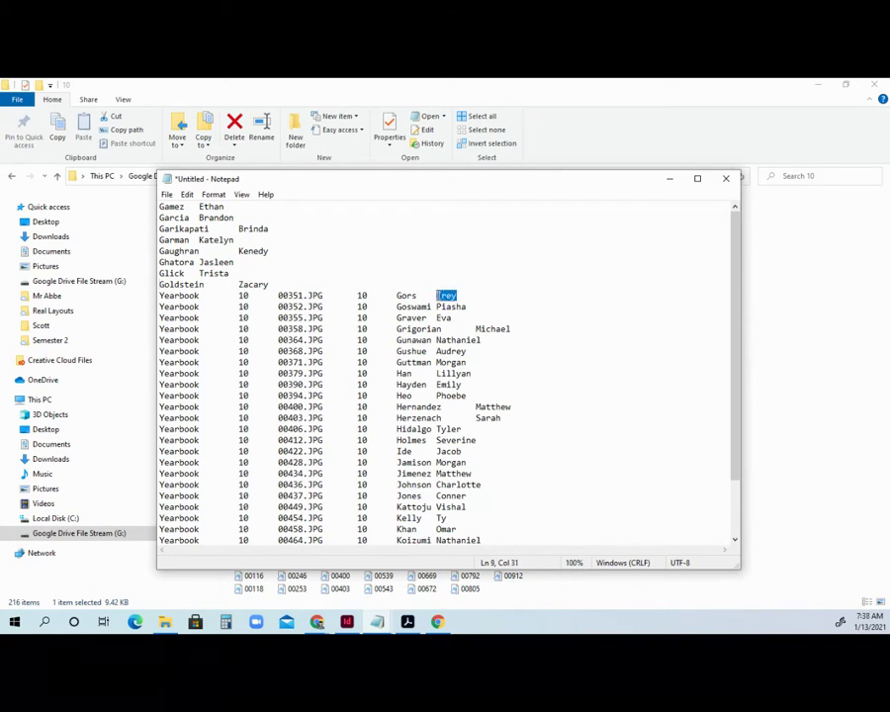
{"action": "key", "text": "BackSpace"}
{"action": "left_click_drag", "start_coordinate": [397, 295], "coordinate": [159, 294]}
{"action": "key", "text": "ctrl+v"}
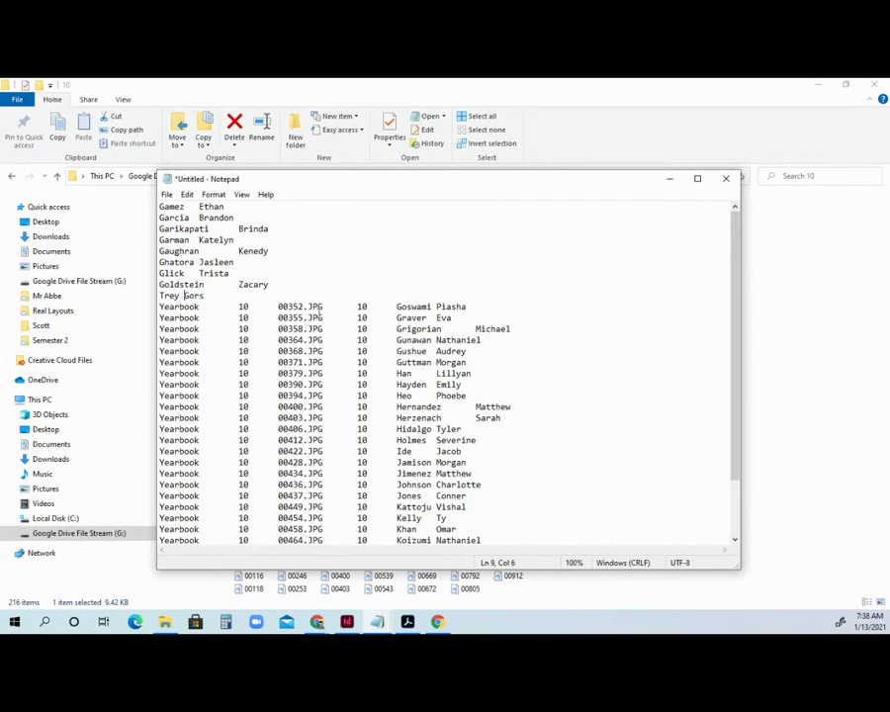
{"action": "left_click_drag", "start_coordinate": [467, 307], "coordinate": [156, 310]}
{"action": "key", "text": "ctrl+x"}
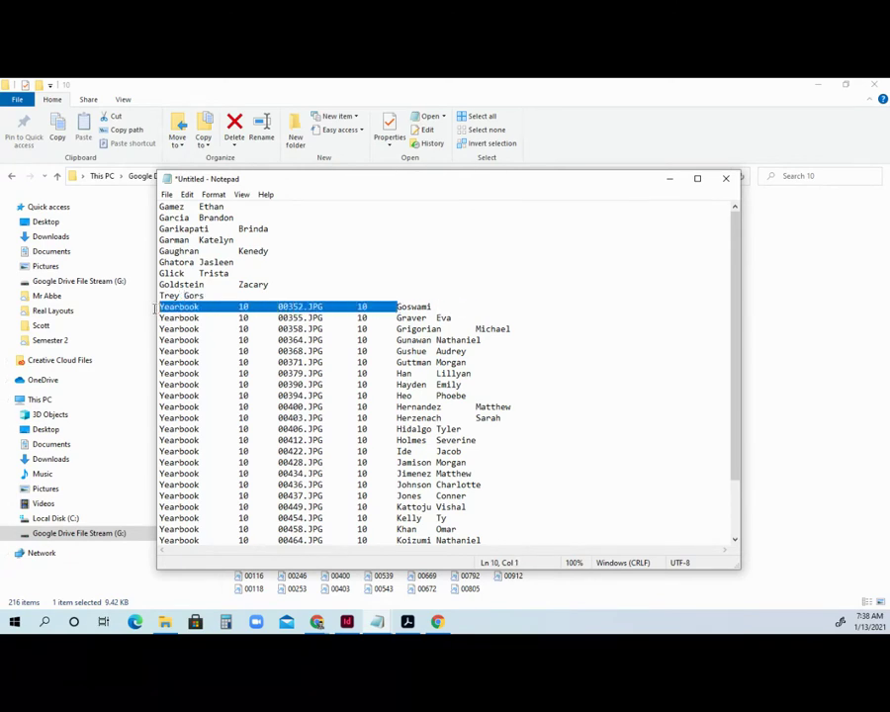
{"action": "key", "text": "ctrl+v"}
Step: Rewrite the 00355.JPG and 00358.JPG lines as first name followed by surname, without the label and file data
{"action": "left_click_drag", "start_coordinate": [453, 317], "coordinate": [436, 317]}
{"action": "key", "text": "ctrl+x"}
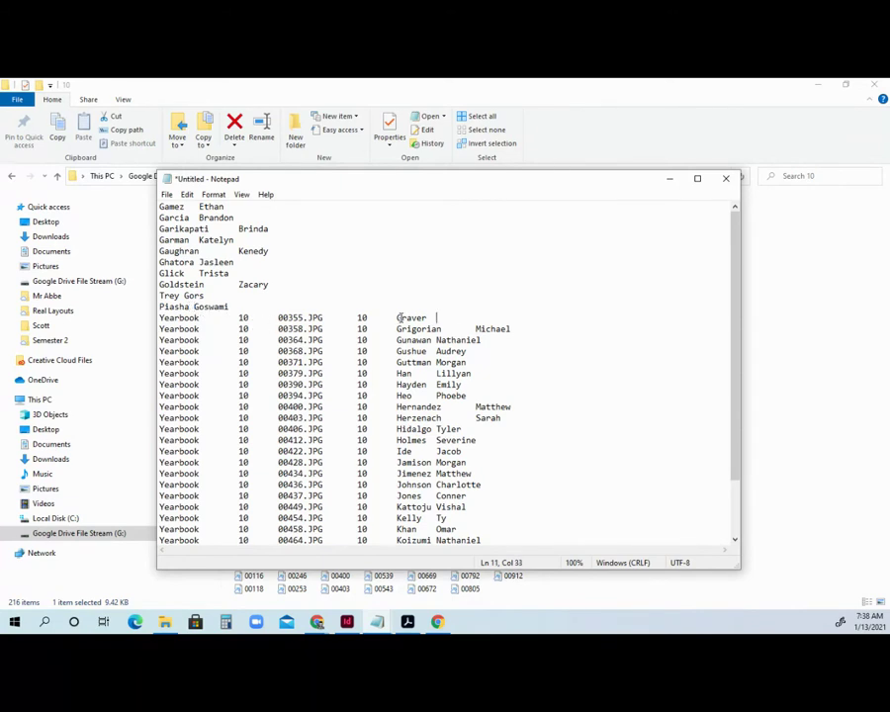
{"action": "left_click_drag", "start_coordinate": [397, 318], "coordinate": [156, 318]}
{"action": "key", "text": "ctrl+v"}
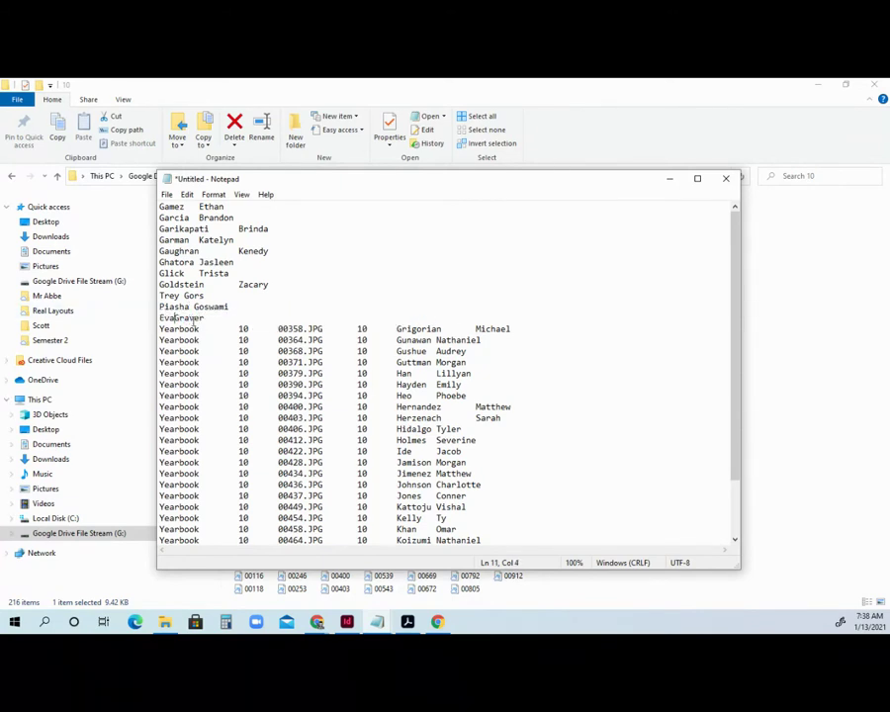
{"action": "left_click_drag", "start_coordinate": [513, 328], "coordinate": [477, 328]}
{"action": "key", "text": "ctrl+x"}
{"action": "left_click_drag", "start_coordinate": [397, 329], "coordinate": [148, 334]}
{"action": "key", "text": "ctrl+v"}
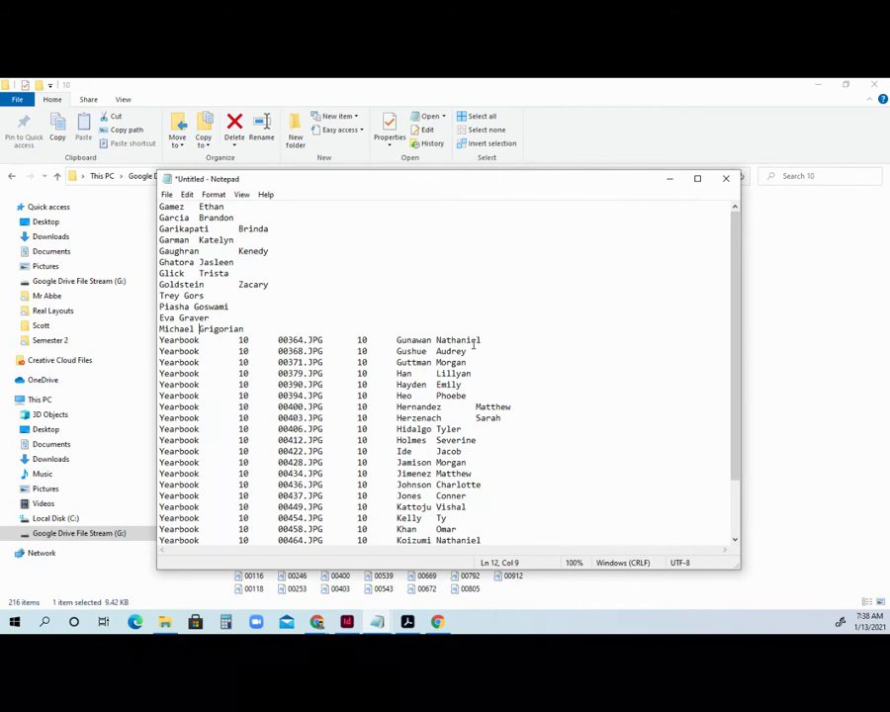
Step: Rewrite the 00364.JPG and 00368.JPG lines as first name followed by surname, dropping the label and file data
{"action": "left_click_drag", "start_coordinate": [482, 341], "coordinate": [439, 341]}
{"action": "key", "text": "ctrl+x"}
{"action": "left_click_drag", "start_coordinate": [397, 339], "coordinate": [146, 338]}
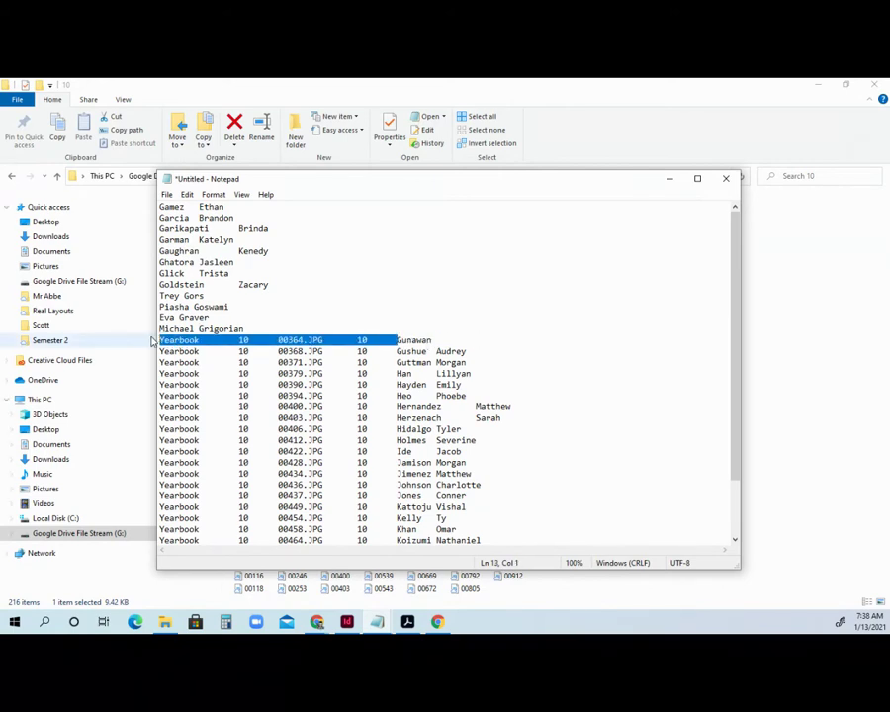
{"action": "key", "text": "ctrl+v"}
{"action": "left_click_drag", "start_coordinate": [467, 351], "coordinate": [436, 352]}
{"action": "key", "text": "ctrl+x"}
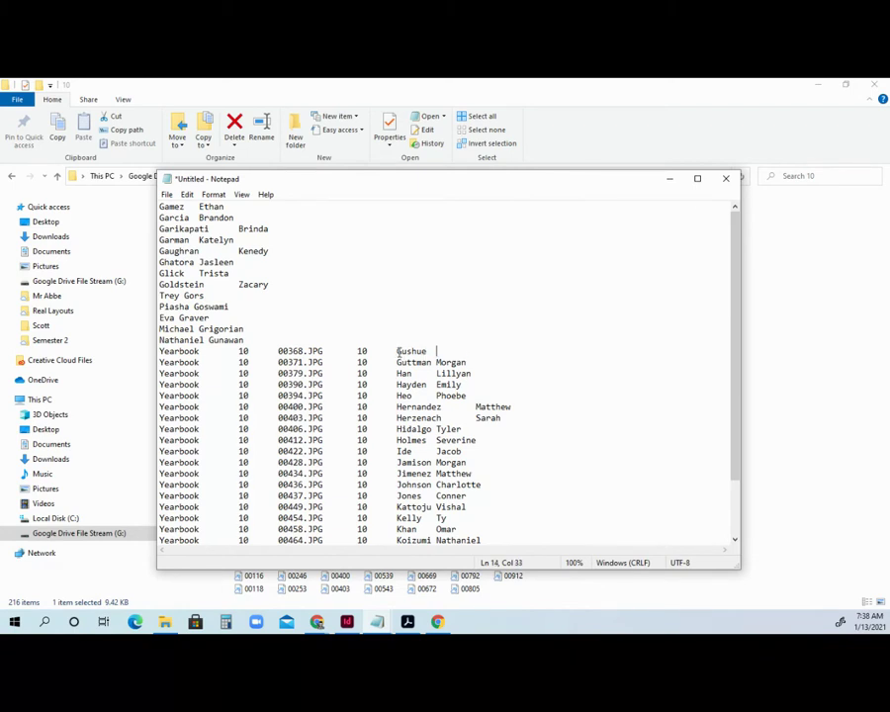
{"action": "left_click_drag", "start_coordinate": [397, 351], "coordinate": [158, 351]}
{"action": "key", "text": "ctrl+v"}
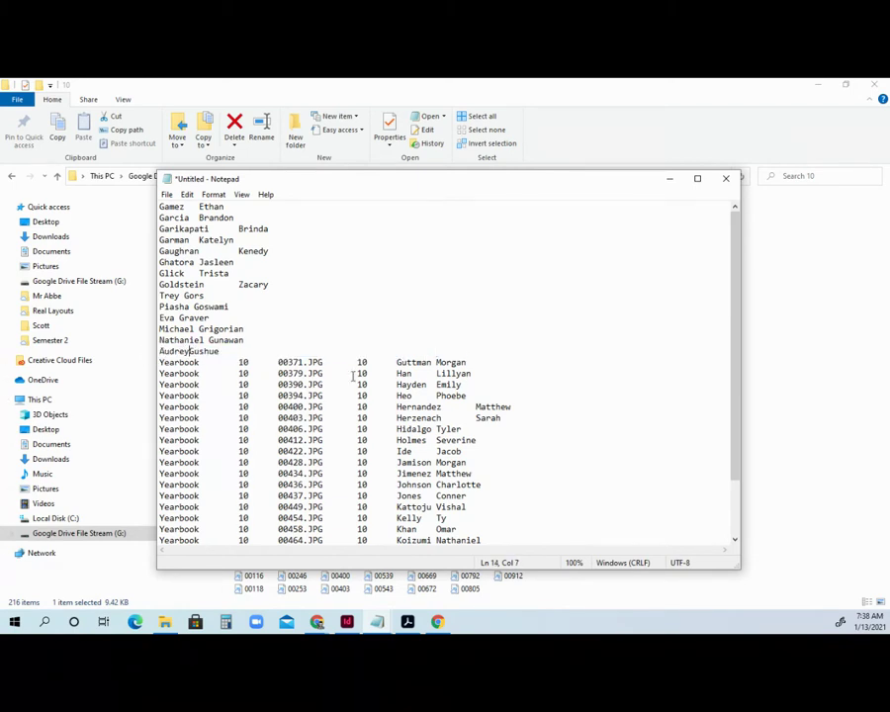
Step: Replace the label and file data on the 00371.JPG and 00379.JPG lines with each student's first name ahead of the surname
{"action": "double_click", "coordinate": [461, 363]}
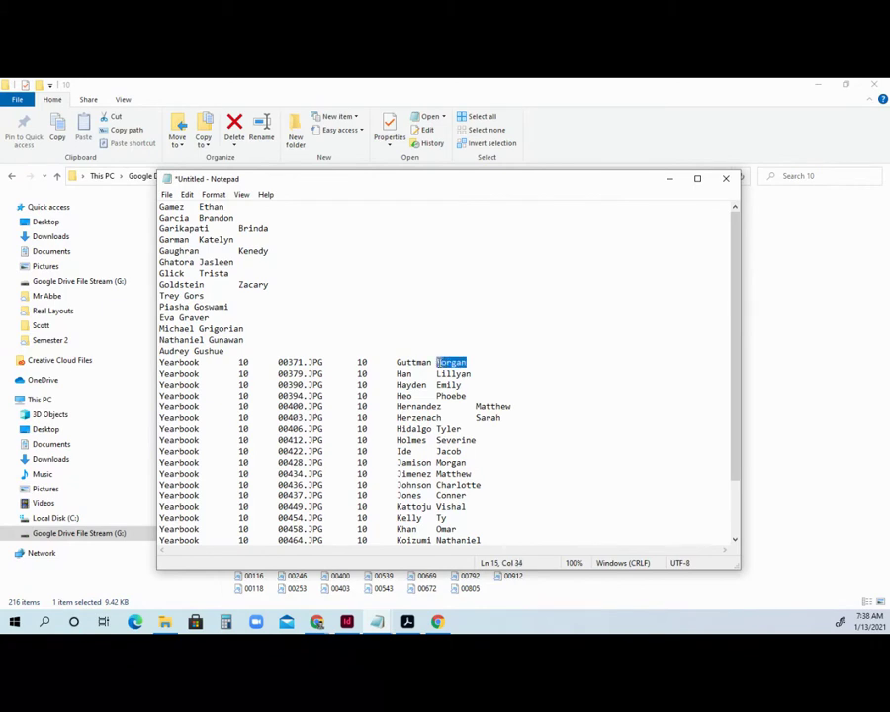
{"action": "key", "text": "ctrl+x"}
{"action": "left_click_drag", "start_coordinate": [397, 362], "coordinate": [148, 362]}
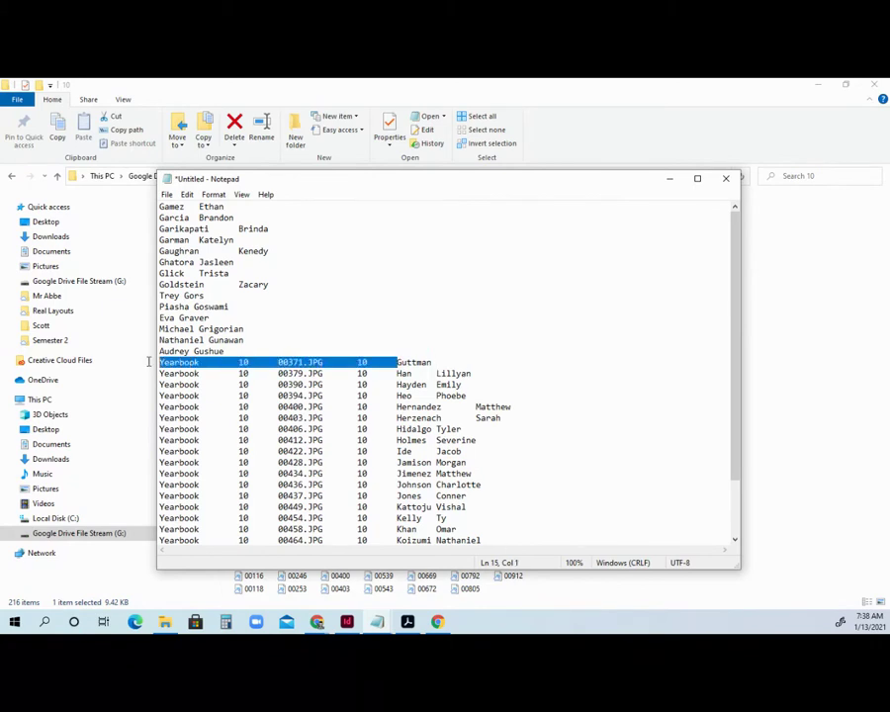
{"action": "key", "text": "ctrl+v"}
{"action": "left_click_drag", "start_coordinate": [471, 374], "coordinate": [158, 374]}
{"action": "key", "text": "ctrl+c"}
{"action": "key", "text": "ctrl+v"}
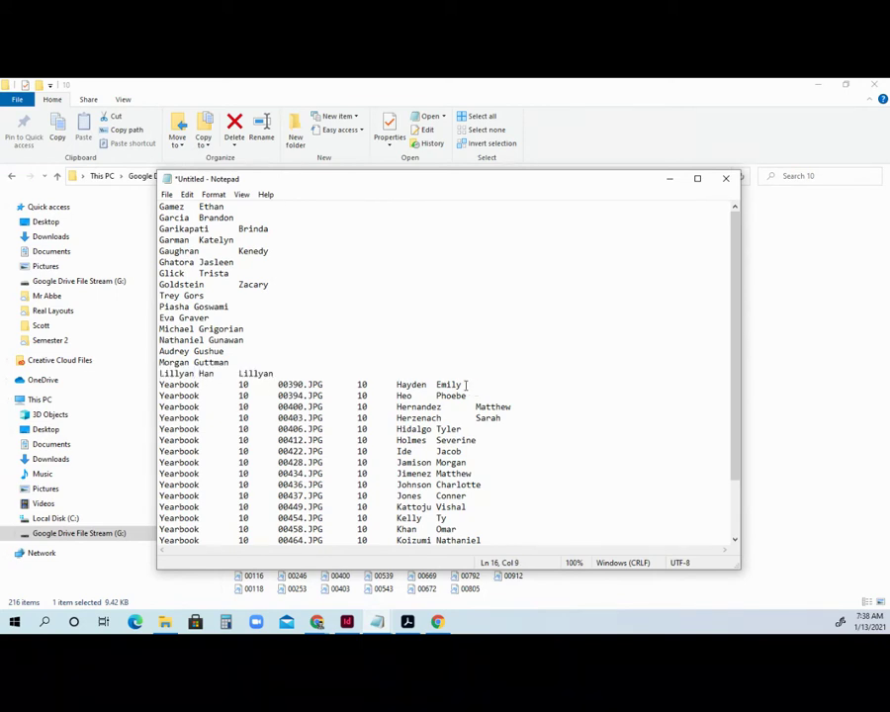
Step: Rewrite the 00390.JPG and 00394.JPG lines as first name, space, surname, without the label and file data
{"action": "left_click_drag", "start_coordinate": [462, 385], "coordinate": [158, 384]}
{"action": "key", "text": "ctrl+x"}
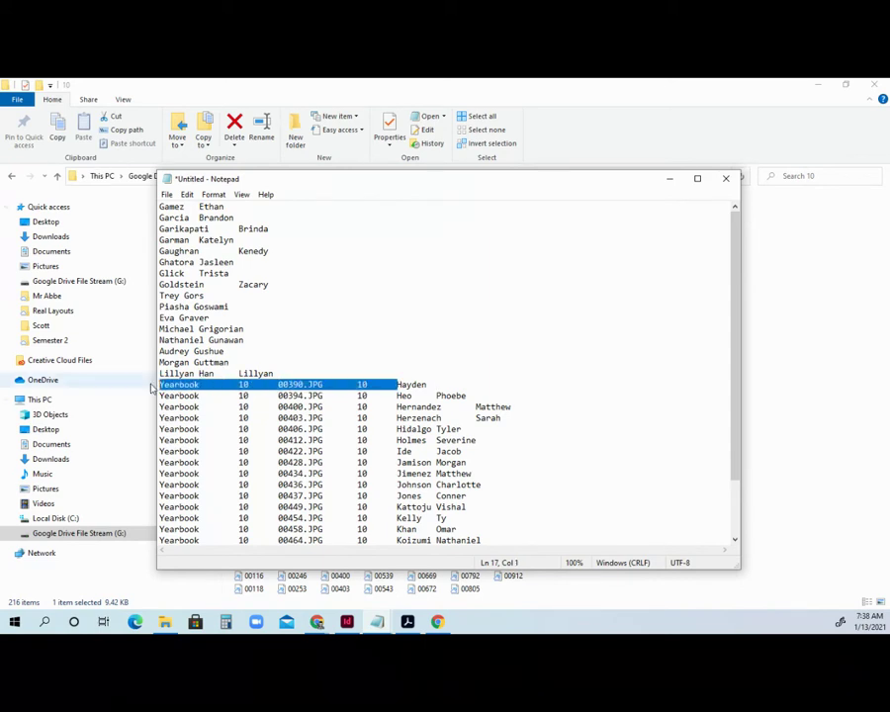
{"action": "key", "text": "ctrl+v"}
{"action": "left_click_drag", "start_coordinate": [469, 396], "coordinate": [438, 396]}
{"action": "key", "text": "ctrl+x"}
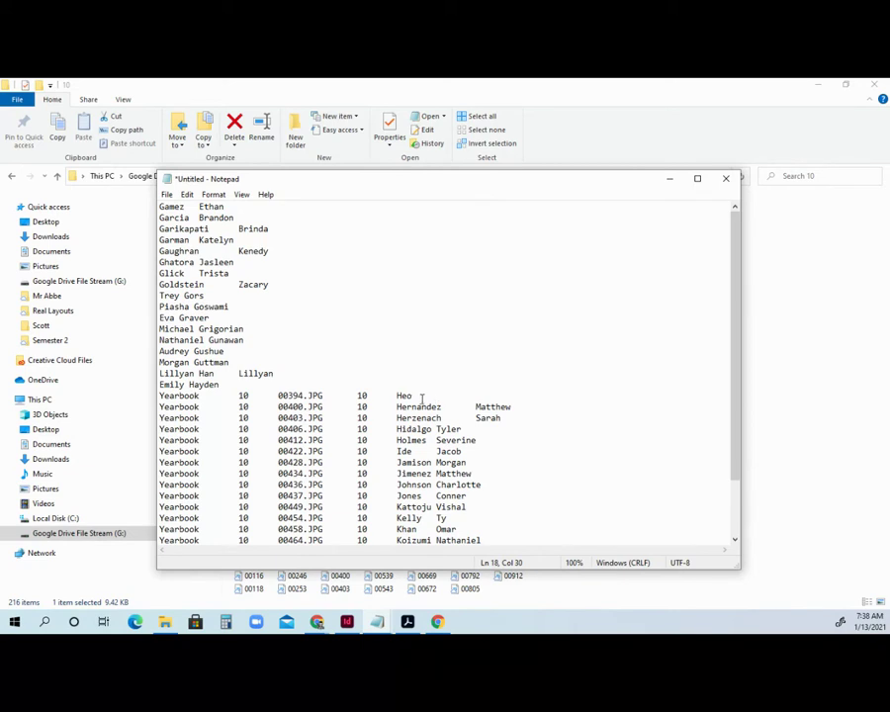
{"action": "left_click_drag", "start_coordinate": [398, 396], "coordinate": [135, 393]}
{"action": "key", "text": "ctrl+v"}
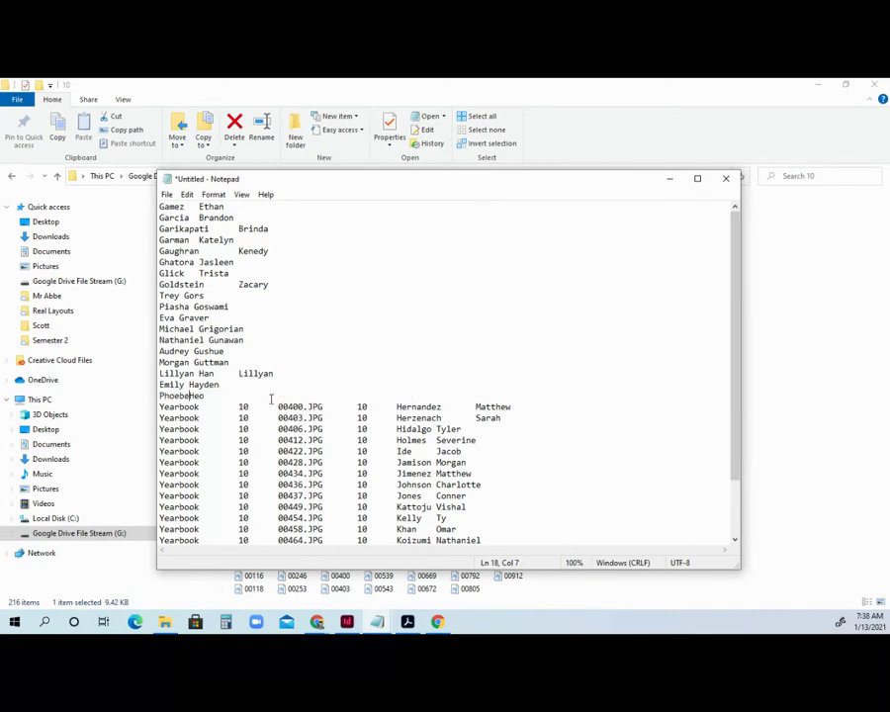
Step: On the 00400.JPG and 00403.JPG lines, move the first name to the start in place of the label and file data
{"action": "left_click_drag", "start_coordinate": [511, 405], "coordinate": [478, 407]}
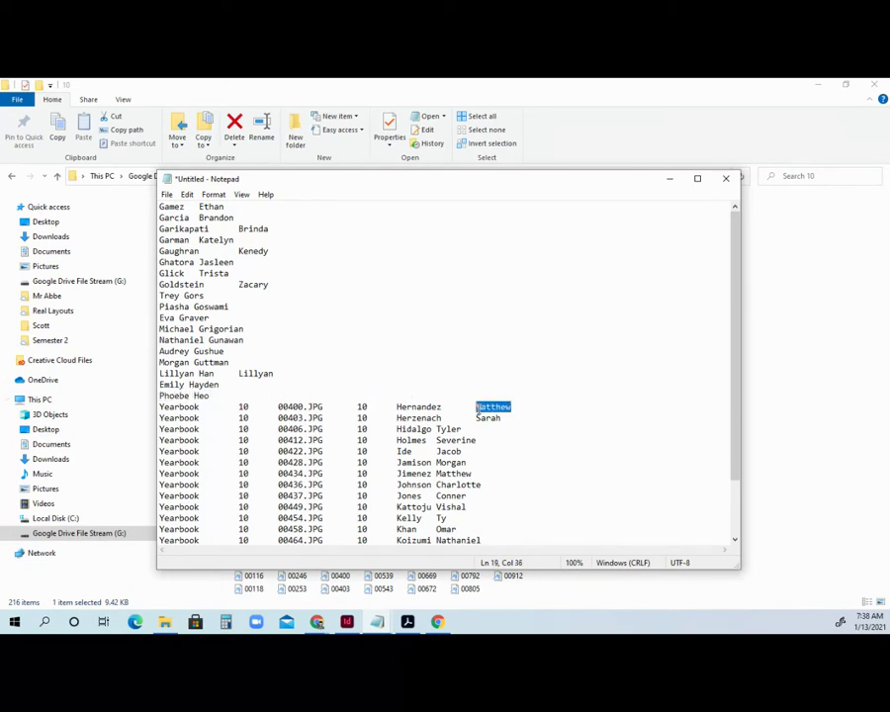
{"action": "key", "text": "ctrl+x"}
{"action": "left_click_drag", "start_coordinate": [397, 406], "coordinate": [159, 406]}
{"action": "key", "text": "ctrl+v"}
{"action": "left_click_drag", "start_coordinate": [501, 418], "coordinate": [477, 417]}
{"action": "key", "text": "ctrl+x"}
{"action": "left_click_drag", "start_coordinate": [397, 417], "coordinate": [158, 417]}
{"action": "key", "text": "ctrl+v"}
Step: Reduce the 00406.JPG and 00412.JPG lines to the first name followed by the surname
{"action": "left_click", "coordinate": [461, 429]}
{"action": "left_click_drag", "start_coordinate": [461, 429], "coordinate": [158, 429]}
{"action": "key", "text": "ctrl+x"}
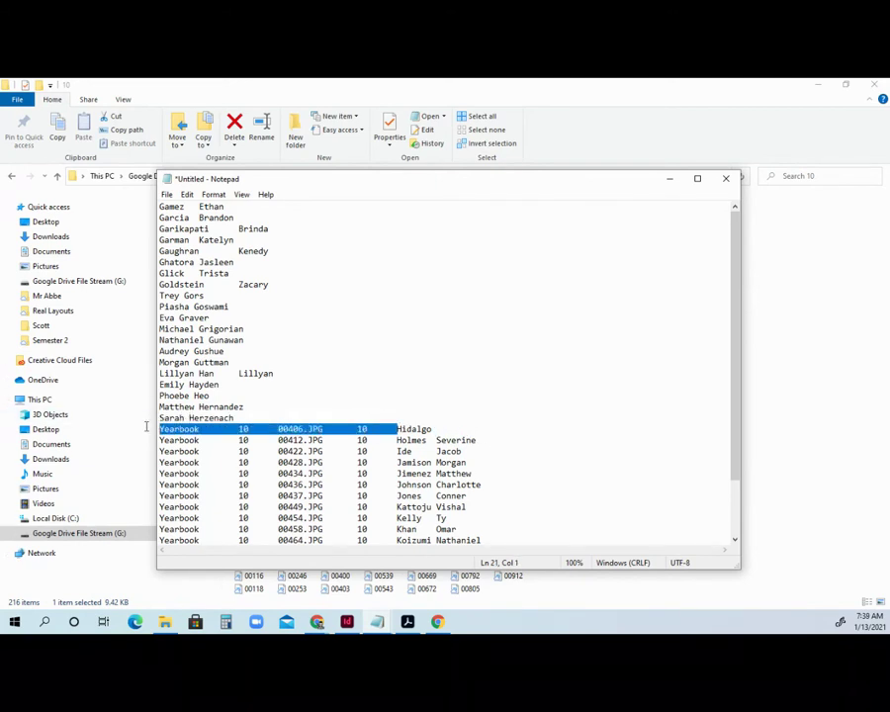
{"action": "key", "text": "ctrl+v"}
{"action": "left_click_drag", "start_coordinate": [480, 441], "coordinate": [131, 441]}
{"action": "key", "text": "ctrl+x"}
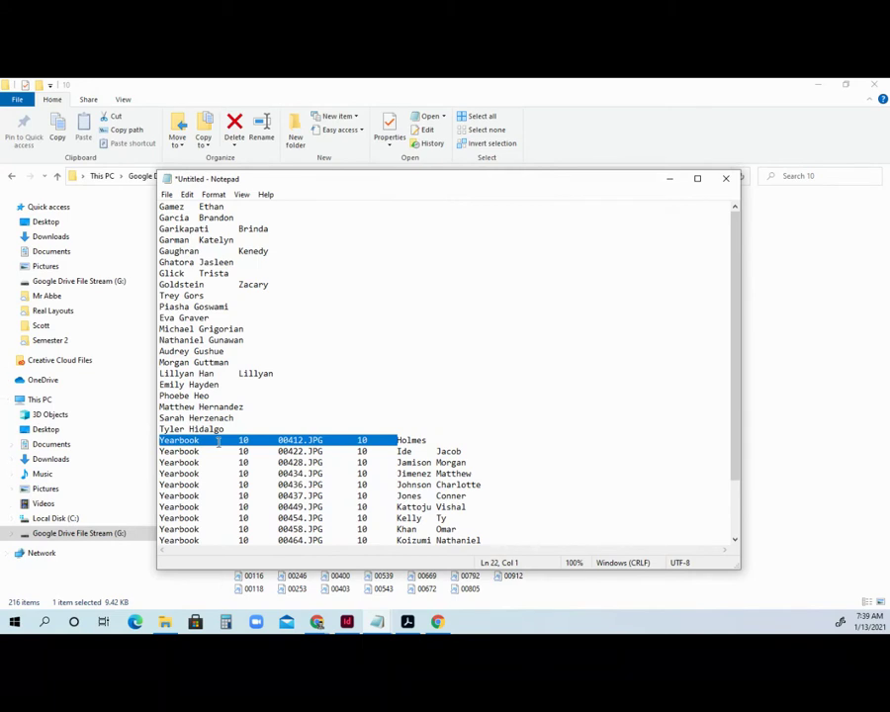
{"action": "key", "text": "ctrl+v"}
Step: Rewrite the 00422.JPG and 00428.JPG lines as first name followed by surname, without the label and file data
{"action": "left_click", "coordinate": [465, 452]}
{"action": "left_click_drag", "start_coordinate": [464, 451], "coordinate": [148, 454]}
{"action": "key", "text": "ctrl+x"}
{"action": "key", "text": "ctrl+v"}
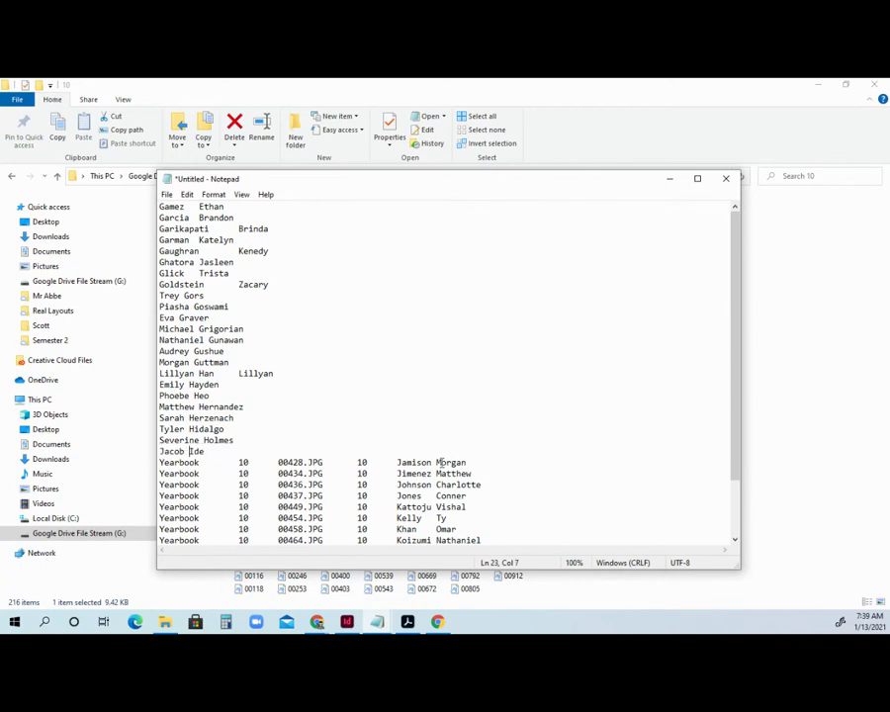
{"action": "left_click_drag", "start_coordinate": [466, 462], "coordinate": [436, 462]}
{"action": "key", "text": "ctrl+x"}
{"action": "left_click_drag", "start_coordinate": [396, 462], "coordinate": [156, 462]}
{"action": "key", "text": "ctrl+v"}
Step: Rewrite the 00434.JPG and 00436.JPG lines as first name and surname with a single space between them, without the file data
{"action": "left_click_drag", "start_coordinate": [476, 473], "coordinate": [159, 474]}
{"action": "key", "text": "ctrl+x"}
{"action": "key", "text": "Delete"}
{"action": "key", "text": "ctrl+v"}
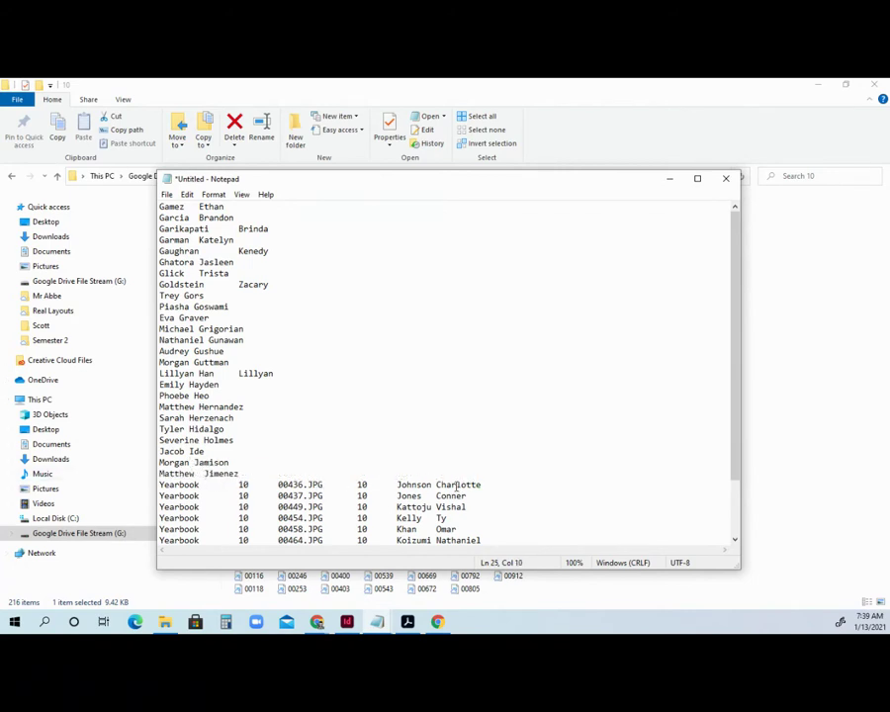
{"action": "left_click_drag", "start_coordinate": [482, 484], "coordinate": [156, 483]}
{"action": "key", "text": "ctrl+x"}
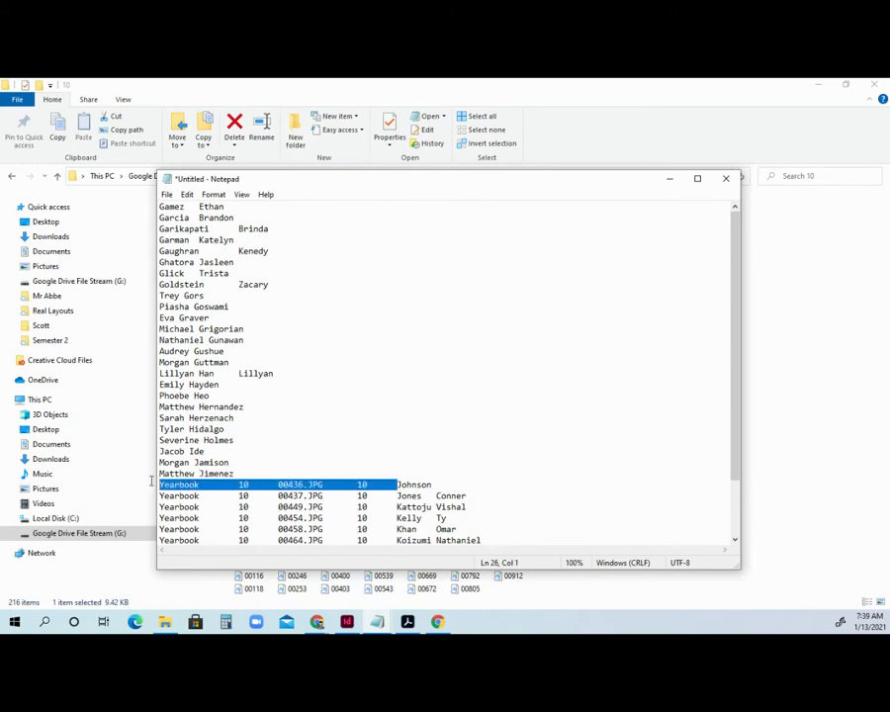
{"action": "key", "text": "ctrl+v"}
Step: On the 00437.JPG and 00449.JPG lines, replace the label and file data with the first name moved ahead of the surname
{"action": "left_click_drag", "start_coordinate": [468, 496], "coordinate": [158, 496]}
{"action": "key", "text": "ctrl+x"}
{"action": "key", "text": "BackSpace"}
{"action": "key", "text": "ctrl+v"}
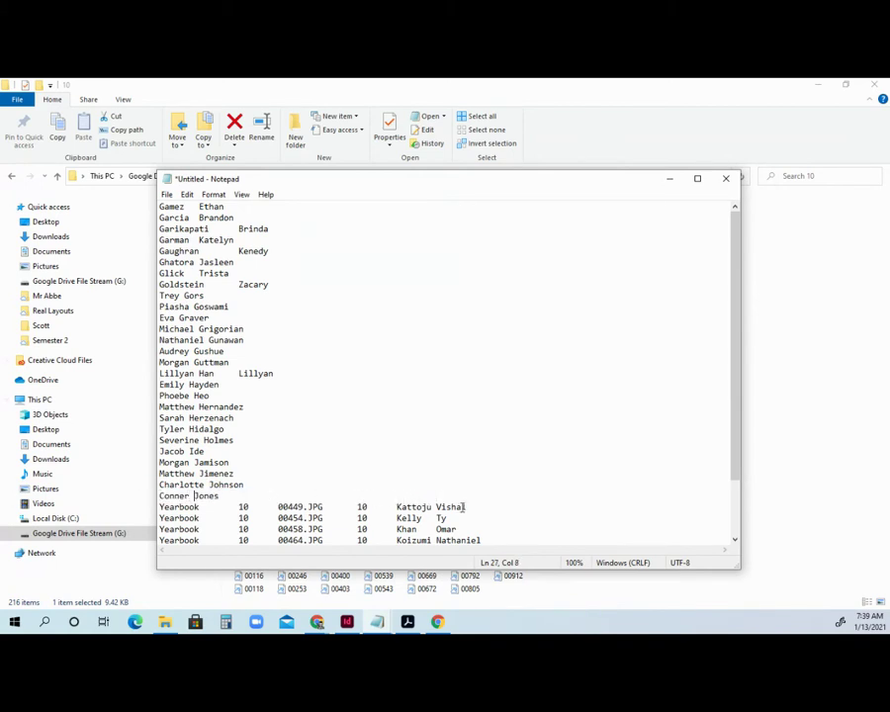
{"action": "left_click_drag", "start_coordinate": [468, 507], "coordinate": [148, 512]}
{"action": "key", "text": "ctrl+x"}
{"action": "key", "text": "ctrl+v"}
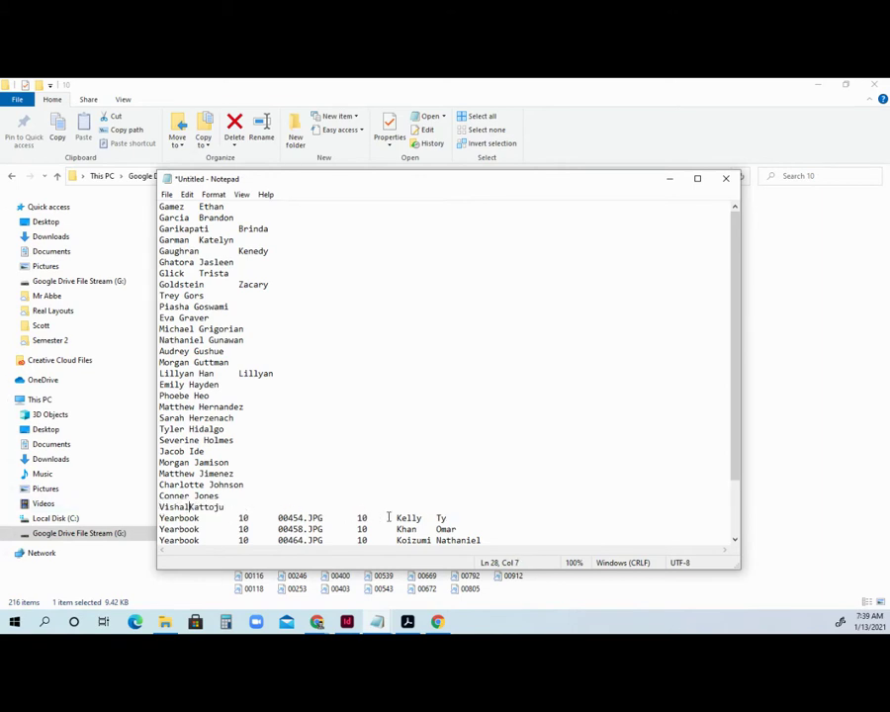
Step: Reduce the 00454.JPG and 00458.JPG lines to first name followed by surname
{"action": "left_click_drag", "start_coordinate": [452, 518], "coordinate": [158, 519]}
{"action": "key", "text": "ctrl+x"}
{"action": "key", "text": "ctrl+v"}
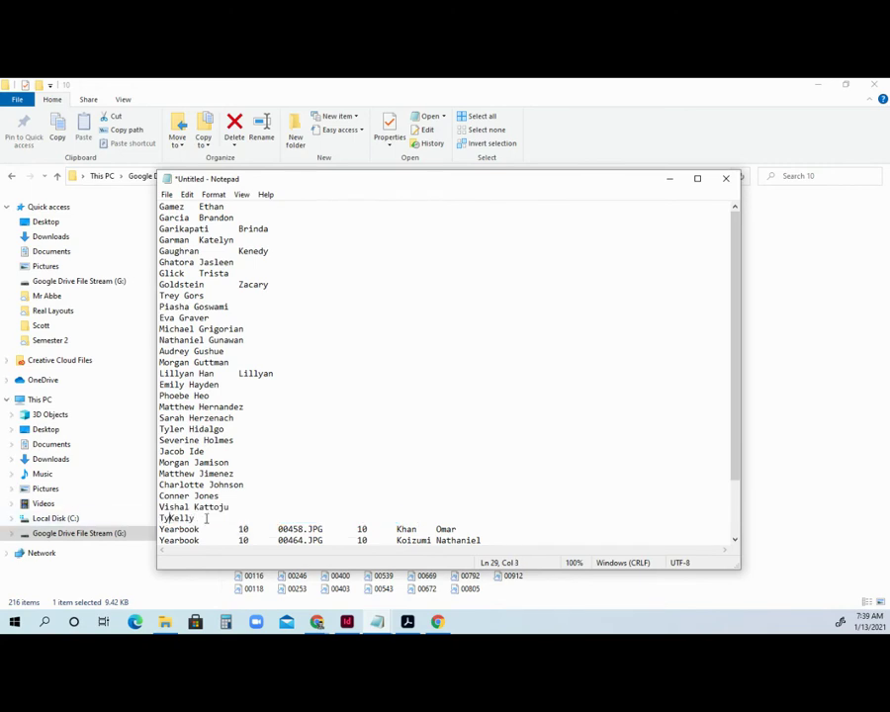
{"action": "left_click_drag", "start_coordinate": [457, 530], "coordinate": [441, 529]}
{"action": "key", "text": "ctrl+x"}
{"action": "left_click_drag", "start_coordinate": [394, 529], "coordinate": [158, 530]}
{"action": "key", "text": "BackSpace"}
{"action": "key", "text": "ctrl+v"}
Step: Rewrite the 00464.JPG and 00469.JPG lines as first name followed by surname, dropping the label and file data
{"action": "scroll", "coordinate": [402, 445], "scroll_direction": "down", "scroll_amount": 2}
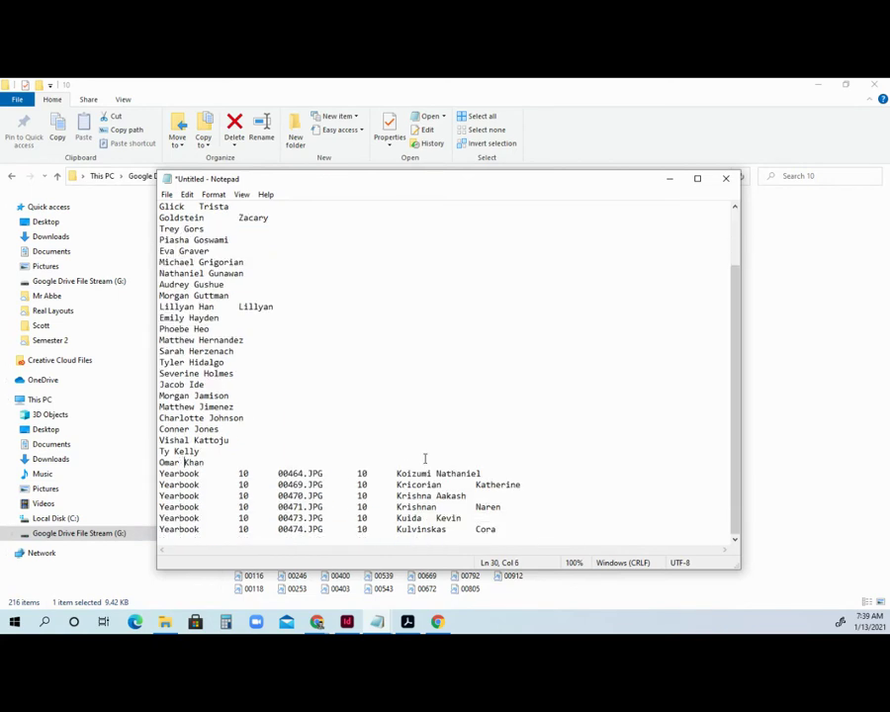
{"action": "left_click_drag", "start_coordinate": [484, 473], "coordinate": [442, 473]}
{"action": "key", "text": "ctrl+x"}
{"action": "left_click_drag", "start_coordinate": [397, 474], "coordinate": [159, 474]}
{"action": "key", "text": "ctrl+v"}
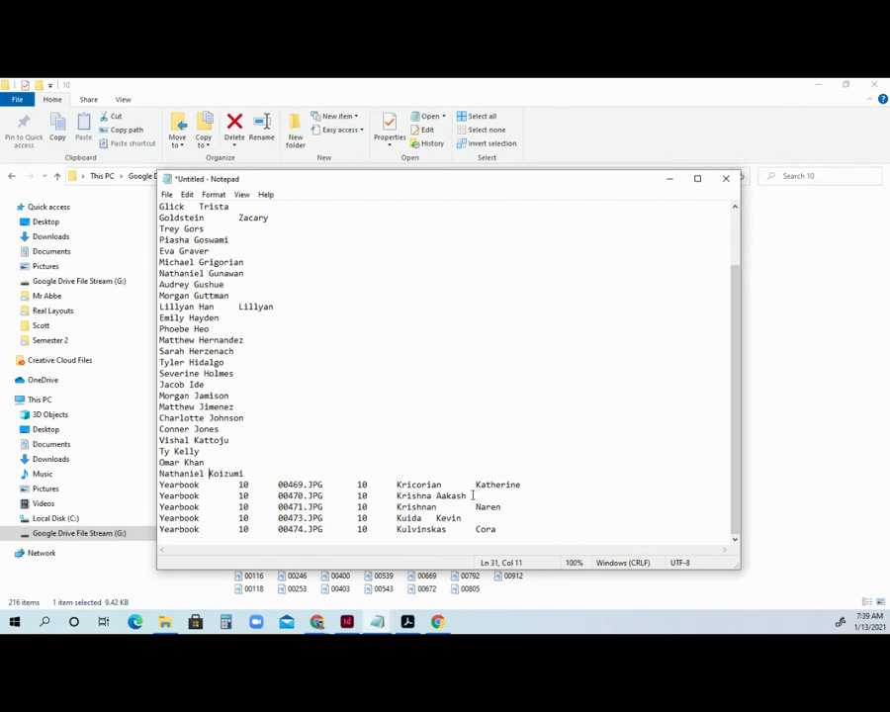
{"action": "left_click_drag", "start_coordinate": [522, 485], "coordinate": [477, 488]}
{"action": "key", "text": "ctrl+x"}
{"action": "left_click_drag", "start_coordinate": [397, 484], "coordinate": [159, 484]}
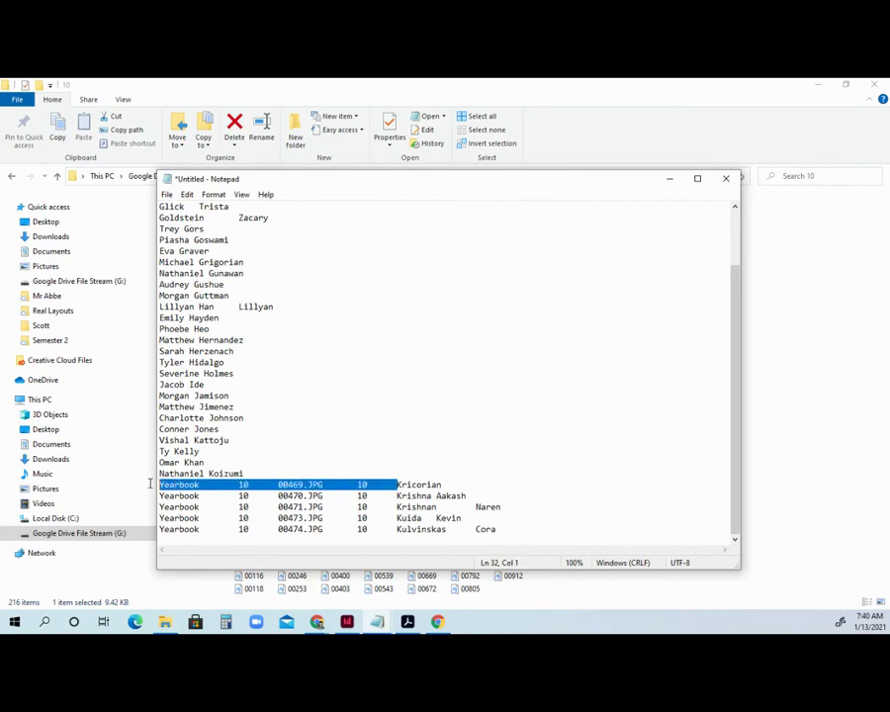
{"action": "key", "text": "ctrl+v"}
Step: On the 00470.JPG and 00471.JPG lines, put the first name ahead of the surname in place of the label and file data
{"action": "left_click_drag", "start_coordinate": [471, 496], "coordinate": [148, 497]}
{"action": "key", "text": "ctrl+x"}
{"action": "key", "text": "ctrl+v"}
{"action": "left_click_drag", "start_coordinate": [502, 506], "coordinate": [477, 506]}
{"action": "key", "text": "ctrl+x"}
{"action": "left_click", "coordinate": [402, 507]}
{"action": "left_click_drag", "start_coordinate": [402, 507], "coordinate": [138, 507]}
{"action": "left_click", "coordinate": [394, 508]}
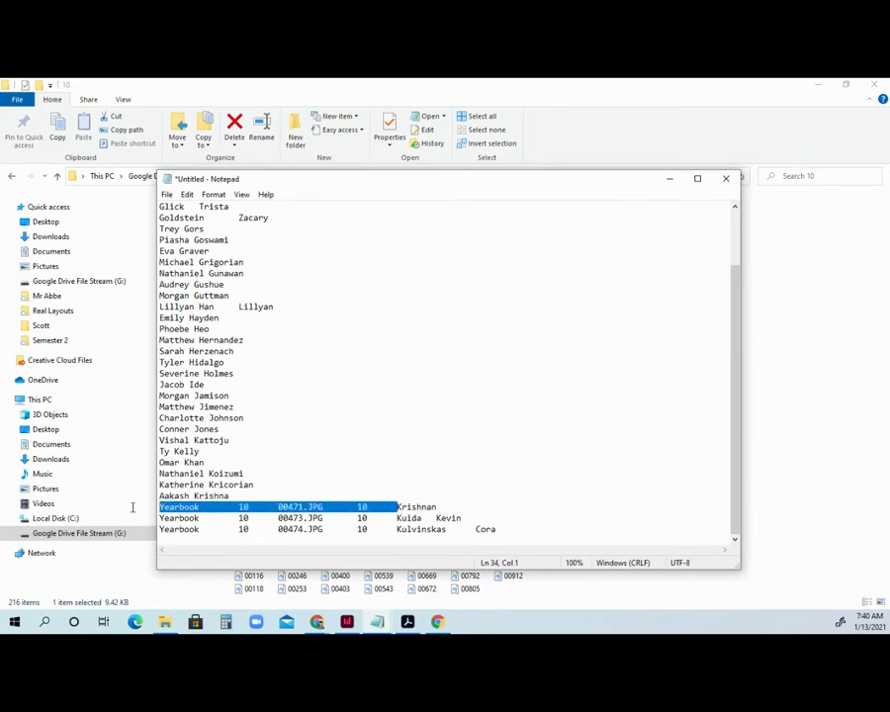
{"action": "key", "text": "ctrl+v"}
Step: Rewrite the last two lines, 00473.JPG and 00474.JPG, as first name followed by surname, without the label and file data
{"action": "left_click", "coordinate": [461, 517]}
{"action": "left_click_drag", "start_coordinate": [462, 517], "coordinate": [154, 518]}
{"action": "key", "text": "ctrl+x"}
{"action": "key", "text": "ctrl+v"}
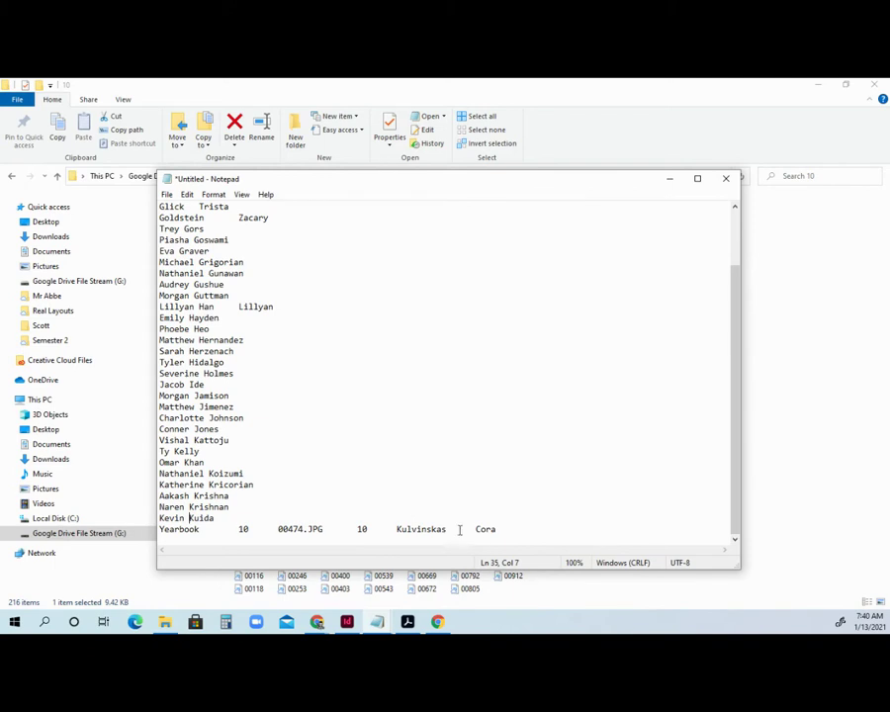
{"action": "left_click_drag", "start_coordinate": [499, 528], "coordinate": [475, 529]}
{"action": "key", "text": "ctrl+x"}
{"action": "left_click_drag", "start_coordinate": [398, 529], "coordinate": [151, 534]}
{"action": "key", "text": "ctrl+v"}
Step: Move the first name ahead of the surname on the eighth and seventh lines of the list
{"action": "scroll", "coordinate": [332, 458], "scroll_direction": "up", "scroll_amount": 2}
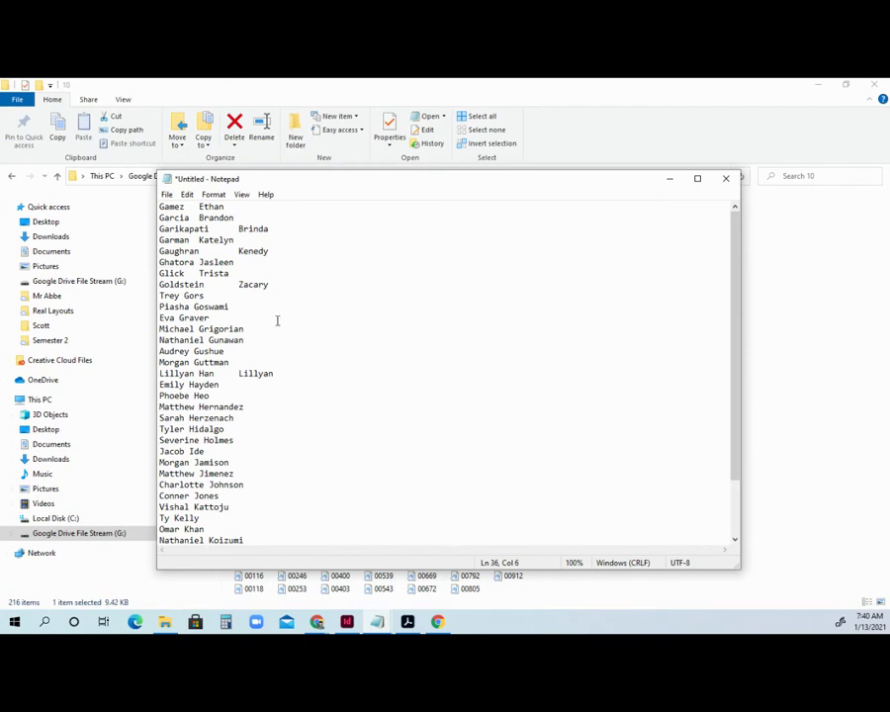
{"action": "left_click_drag", "start_coordinate": [273, 284], "coordinate": [238, 285]}
{"action": "key", "text": "ctrl+x"}
{"action": "left_click", "coordinate": [160, 284]}
{"action": "key", "text": "ctrl+v"}
{"action": "left_click_drag", "start_coordinate": [247, 272], "coordinate": [198, 274]}
{"action": "key", "text": "ctrl+x"}
{"action": "key", "text": "ctrl+v"}
Step: Swap the sixth and fifth lines to first name, surname order, leaving a single space between the names
{"action": "left_click_drag", "start_coordinate": [239, 262], "coordinate": [201, 264]}
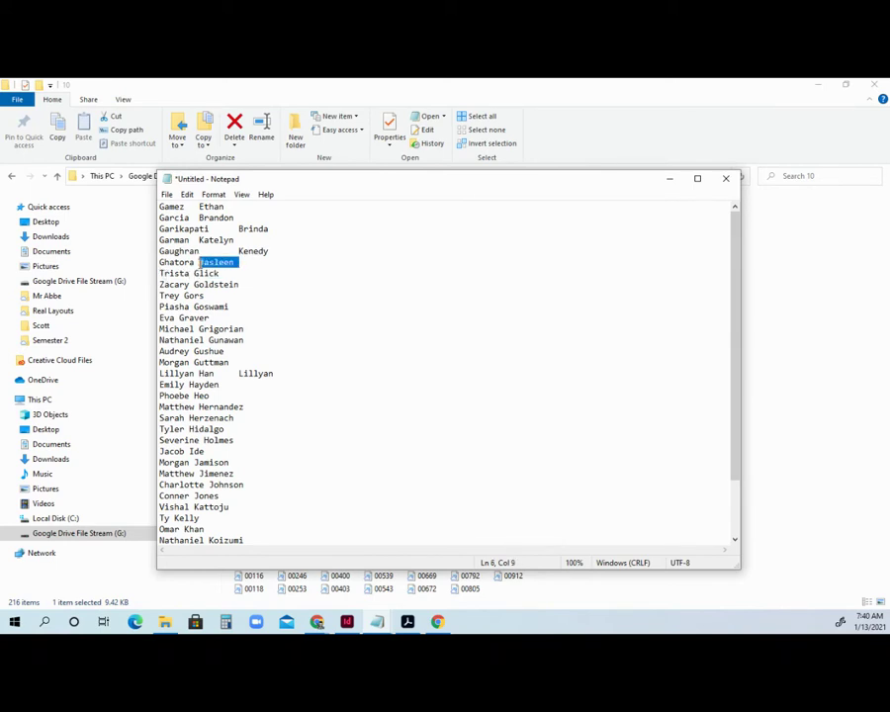
{"action": "key", "text": "ctrl+x"}
{"action": "key", "text": "Home"}
{"action": "key", "text": "ctrl+v"}
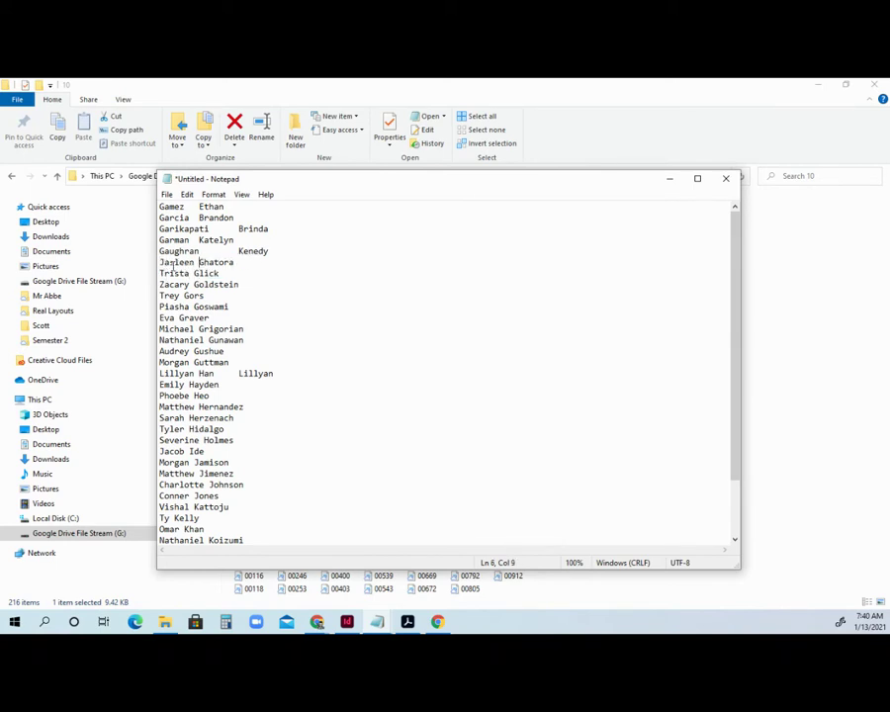
{"action": "left_click_drag", "start_coordinate": [271, 254], "coordinate": [239, 253]}
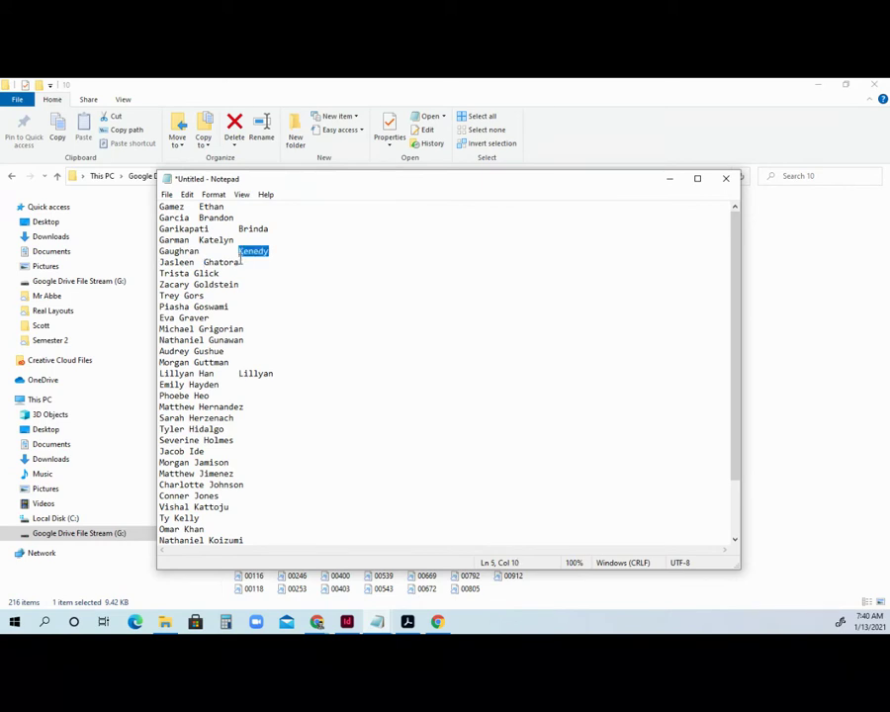
{"action": "key", "text": "ctrl+x"}
{"action": "key", "text": "Home"}
{"action": "key", "text": "ctrl+v"}
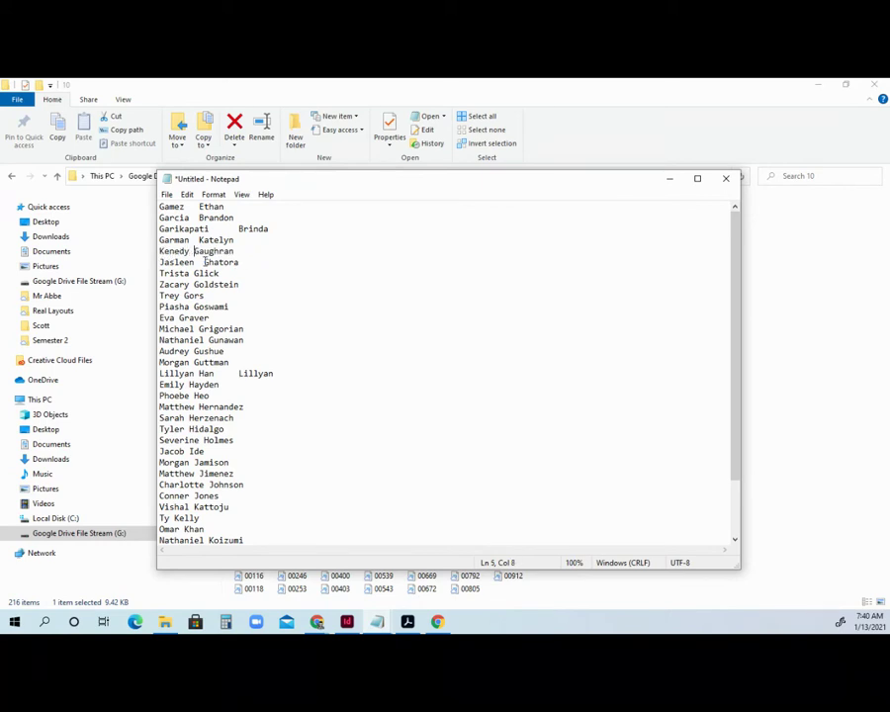
{"action": "left_click", "coordinate": [204, 261]}
{"action": "key", "text": "BackSpace"}
Step: Move the first name ahead of the surname on the fourth and third lines of the list
{"action": "left_click_drag", "start_coordinate": [238, 241], "coordinate": [200, 241]}
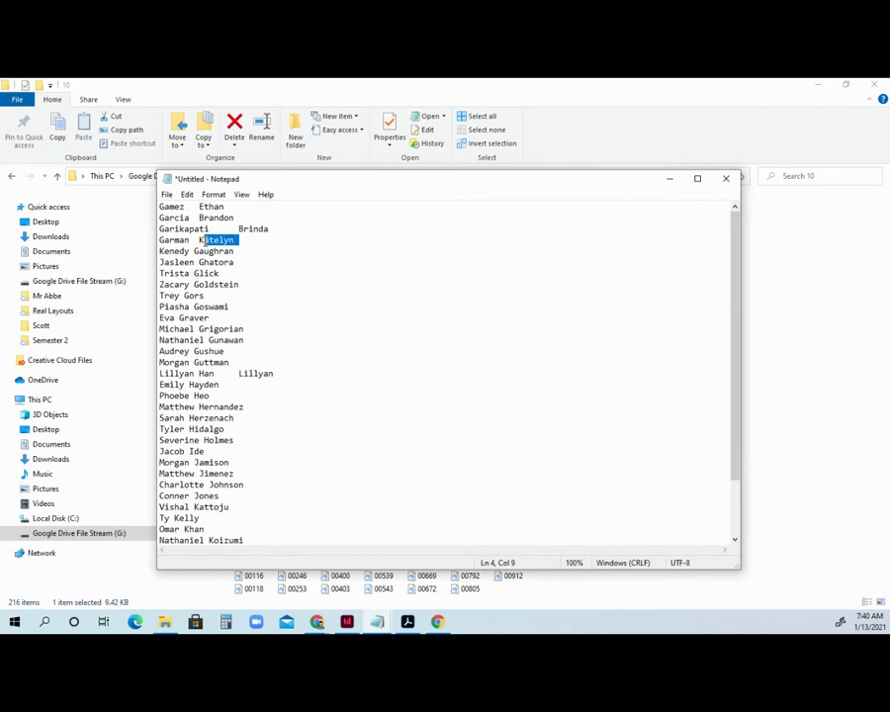
{"action": "key", "text": "ctrl+x"}
{"action": "key", "text": "ctrl+v"}
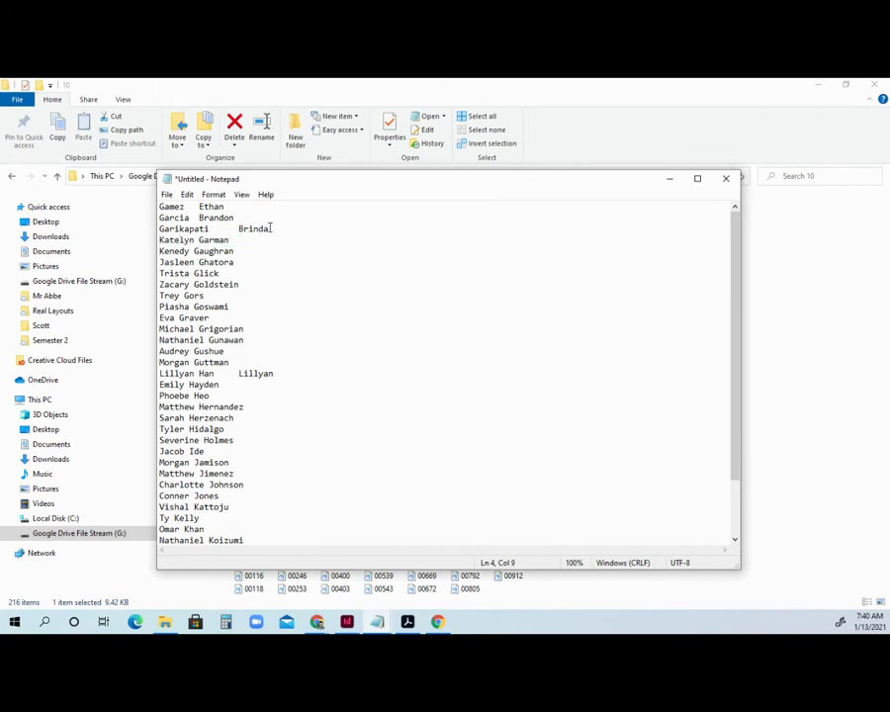
{"action": "left_click_drag", "start_coordinate": [270, 228], "coordinate": [239, 229]}
{"action": "key", "text": "ctrl+x"}
{"action": "left_click", "coordinate": [161, 228]}
{"action": "key", "text": "ctrl+v"}
Step: Put the first name before the surname on the top two lines of the list
{"action": "left_click_drag", "start_coordinate": [235, 217], "coordinate": [199, 218]}
{"action": "key", "text": "ctrl+x"}
{"action": "key", "text": "ctrl+v"}
{"action": "left_click_drag", "start_coordinate": [224, 207], "coordinate": [198, 208]}
{"action": "key", "text": "ctrl+x"}
{"action": "key", "text": "ctrl+v"}
{"action": "left_click", "coordinate": [222, 208]}
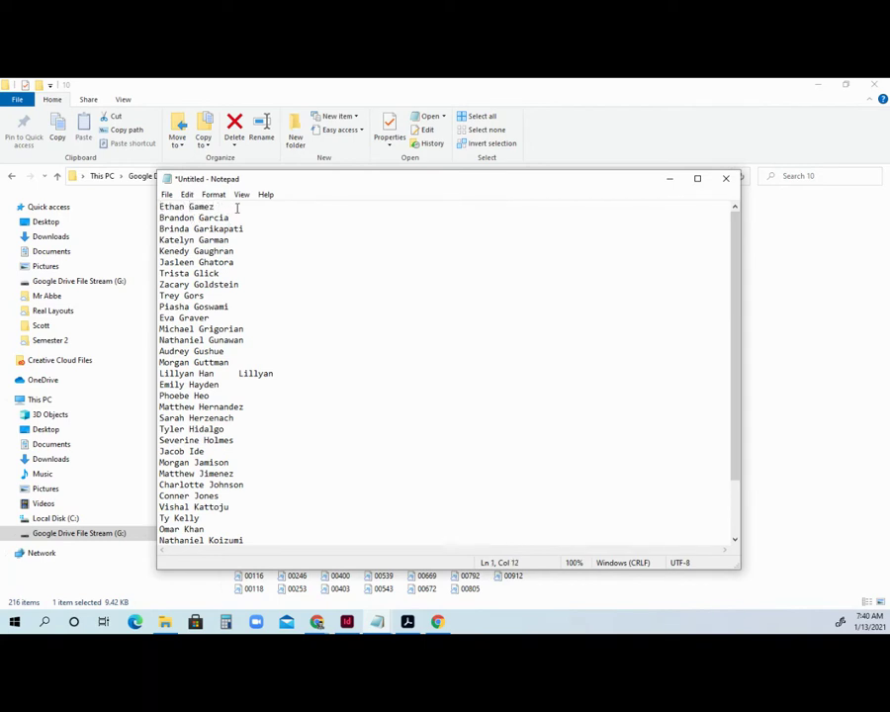
Step: Select the whole list to expose trailing blanks, and delete those after the names on lines 7 to 9
{"action": "key", "text": "ctrl+a"}
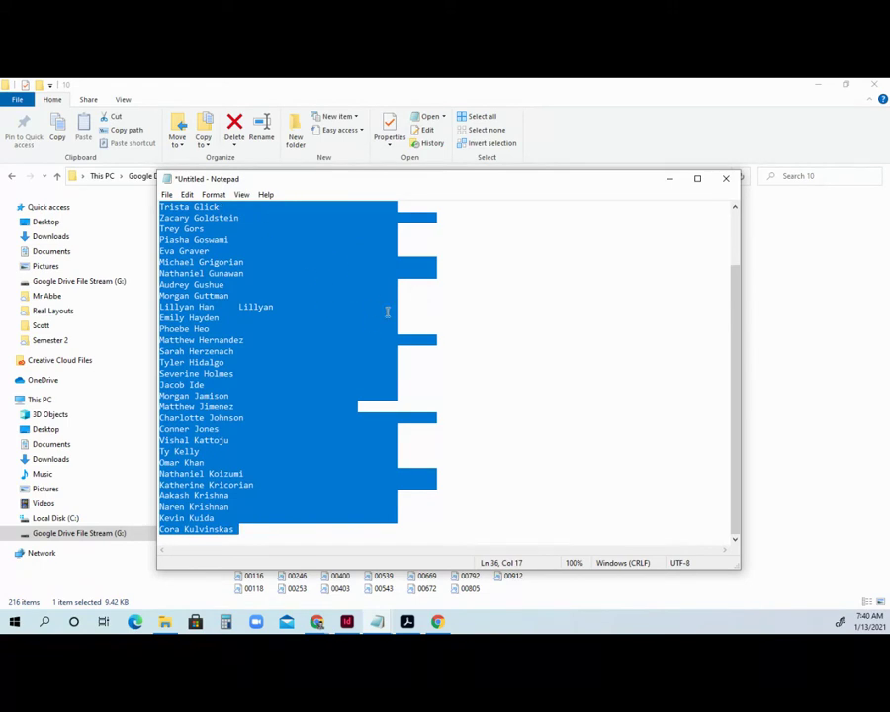
{"action": "left_click", "coordinate": [417, 302]}
{"action": "left_click", "coordinate": [432, 205]}
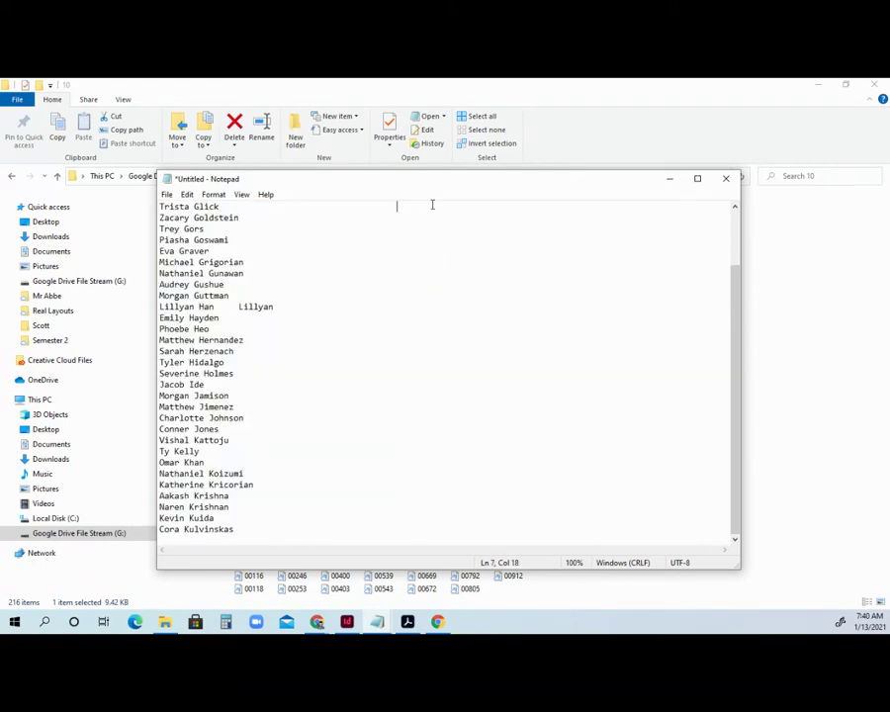
{"action": "key", "text": "BackSpace"}
{"action": "key", "text": "BackSpace"}
{"action": "left_click", "coordinate": [450, 225]}
{"action": "key", "text": "BackSpace"}
Step: Select the whole list to expose trailing blanks, and delete those after the names on lines 10 and 11
{"action": "key", "text": "ctrl+a"}
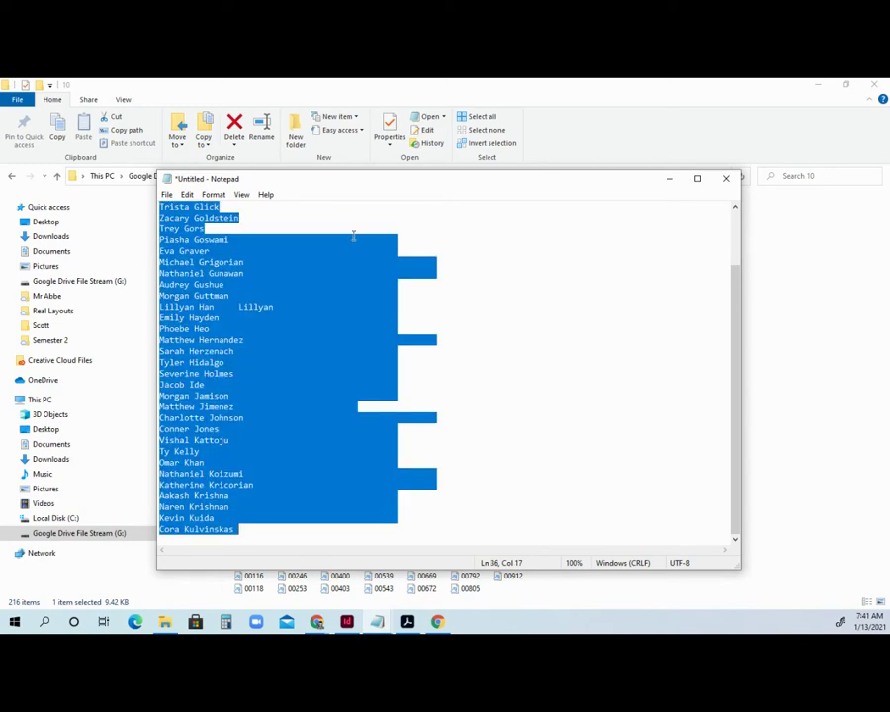
{"action": "left_click", "coordinate": [409, 237]}
{"action": "key", "text": "BackSpace"}
{"action": "key", "text": "BackSpace"}
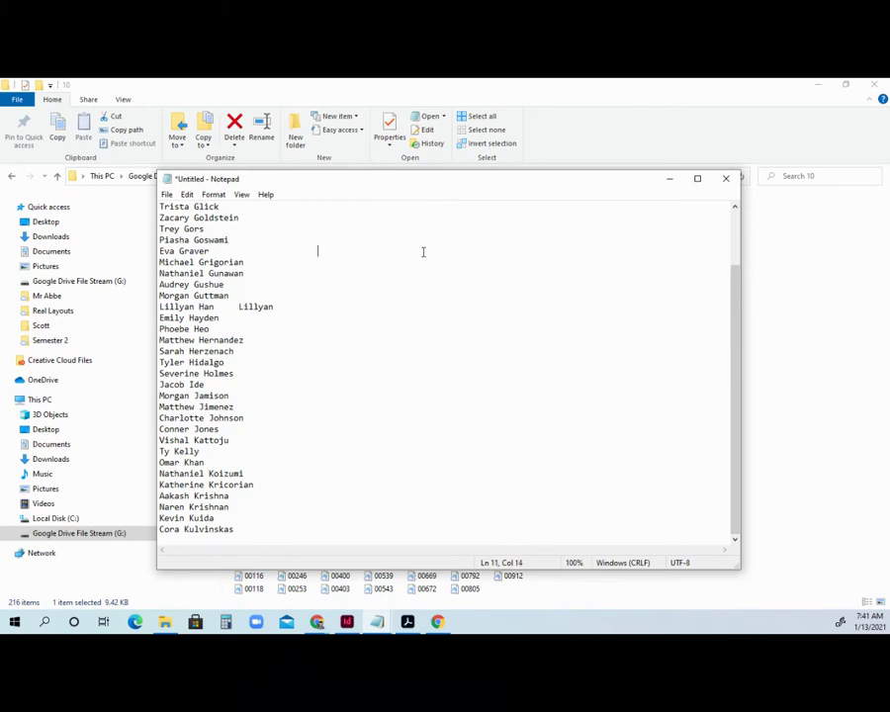
Step: Delete the trailing blanks on lines 12 to 16, including the repeated first name at the end of line 16
{"action": "left_click", "coordinate": [435, 262]}
{"action": "key", "text": "BackSpace"}
{"action": "key", "text": "BackSpace"}
{"action": "key", "text": "BackSpace"}
{"action": "key", "text": "BackSpace"}
{"action": "key", "text": "BackSpace"}
{"action": "key", "text": "BackSpace"}
{"action": "key", "text": "BackSpace"}
{"action": "key", "text": "BackSpace"}
{"action": "key", "text": "BackSpace"}
{"action": "key", "text": "BackSpace"}
{"action": "key", "text": "BackSpace"}
{"action": "key", "text": "BackSpace"}
{"action": "key", "text": "BackSpace"}
{"action": "key", "text": "BackSpace"}
{"action": "key", "text": "BackSpace"}
{"action": "key", "text": "BackSpace"}
{"action": "key", "text": "BackSpace"}
{"action": "key", "text": "BackSpace"}
{"action": "key", "text": "BackSpace"}
{"action": "type", "text": "n"}
Step: Delete the trailing blanks after the names on lines 17 to 21
{"action": "left_click", "coordinate": [431, 315]}
{"action": "left_click", "coordinate": [445, 327]}
{"action": "key", "text": "BackSpace"}
{"action": "key", "text": "BackSpace"}
{"action": "key", "text": "BackSpace"}
{"action": "key", "text": "BackSpace"}
{"action": "key", "text": "BackSpace"}
{"action": "key", "text": "BackSpace"}
{"action": "key", "text": "BackSpace"}
{"action": "key", "text": "BackSpace"}
{"action": "key", "text": "BackSpace"}
{"action": "key", "text": "BackSpace"}
{"action": "key", "text": "BackSpace"}
{"action": "key", "text": "BackSpace"}
Step: Delete the trailing blanks after the names on lines 22 to 29
{"action": "left_click", "coordinate": [426, 371]}
{"action": "key", "text": "BackSpace"}
{"action": "key", "text": "BackSpace"}
{"action": "key", "text": "BackSpace"}
{"action": "key", "text": "BackSpace"}
{"action": "key", "text": "BackSpace"}
{"action": "key", "text": "BackSpace"}
{"action": "left_click", "coordinate": [418, 395]}
{"action": "key", "text": "BackSpace"}
{"action": "key", "text": "BackSpace"}
{"action": "key", "text": "BackSpace"}
{"action": "key", "text": "BackSpace"}
{"action": "key", "text": "BackSpace"}
{"action": "key", "text": "BackSpace"}
{"action": "key", "text": "BackSpace"}
{"action": "key", "text": "BackSpace"}
{"action": "key", "text": "BackSpace"}
{"action": "key", "text": "BackSpace"}
{"action": "type", "text": "n"}
{"action": "key", "text": "BackSpace"}
{"action": "key", "text": "BackSpace"}
{"action": "key", "text": "BackSpace"}
{"action": "key", "text": "BackSpace"}
{"action": "key", "text": "BackSpace"}
Step: Delete trailing blanks after the names on lines 30 to 36, down to the end of the list
{"action": "left_click", "coordinate": [411, 459]}
{"action": "key", "text": "BackSpace"}
{"action": "left_click", "coordinate": [412, 473]}
{"action": "key", "text": "BackSpace"}
{"action": "key", "text": "BackSpace"}
{"action": "key", "text": "BackSpace"}
{"action": "key", "text": "BackSpace"}
{"action": "left_click", "coordinate": [408, 496]}
{"action": "key", "text": "BackSpace"}
{"action": "key", "text": "BackSpace"}
{"action": "key", "text": "BackSpace"}
{"action": "key", "text": "BackSpace"}
{"action": "key", "text": "BackSpace"}
{"action": "left_click", "coordinate": [401, 519]}
{"action": "left_click", "coordinate": [404, 530]}
{"action": "key", "text": "BackSpace"}
{"action": "type", "text": "s"}
{"action": "key", "text": "BackSpace"}
{"action": "scroll", "coordinate": [402, 528], "scroll_direction": "up", "scroll_amount": 2}
Step: Select the whole list again to check for blanks, and delete the leftovers after the names on lines 31 and 32
{"action": "key", "text": "ctrl+a"}
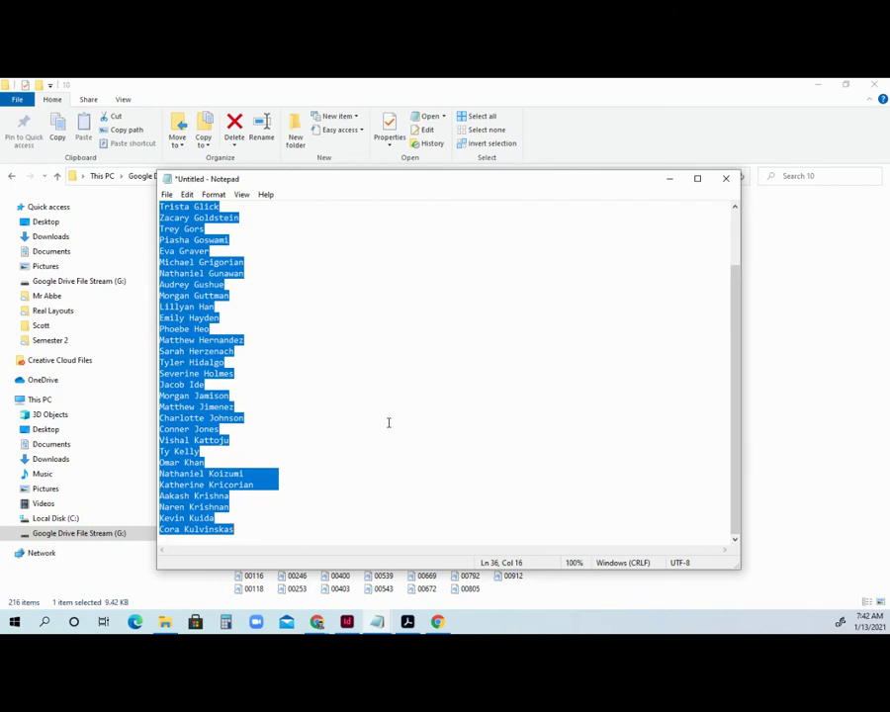
{"action": "left_click", "coordinate": [346, 471]}
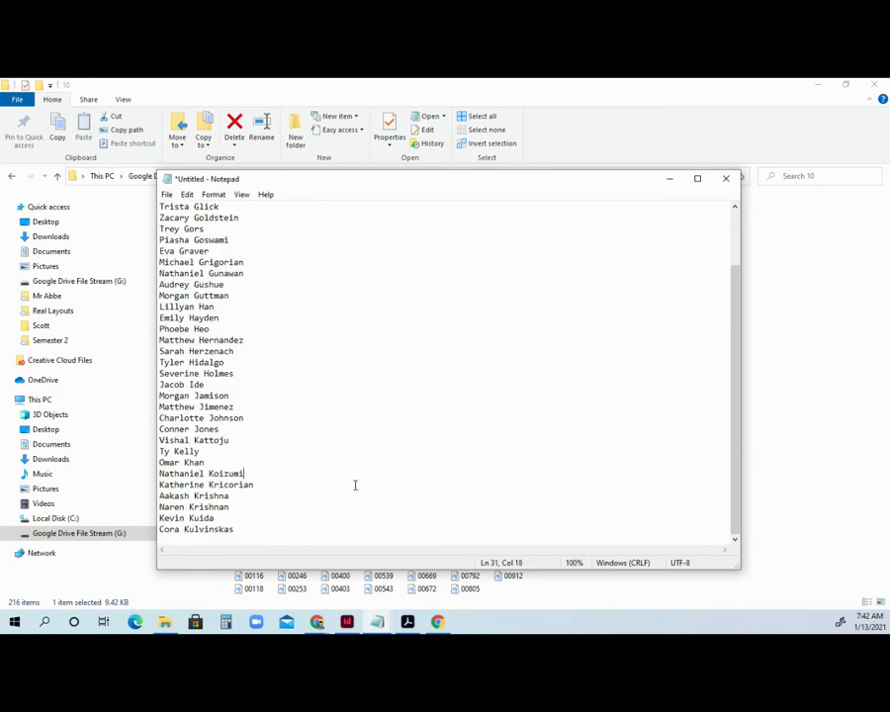
{"action": "key", "text": "ctrl+a"}
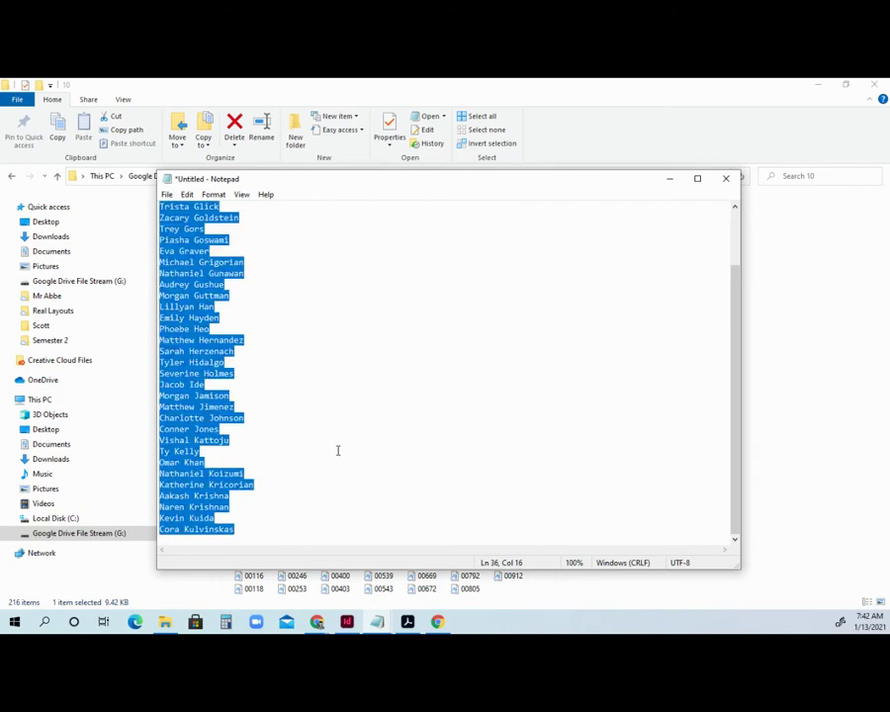
Step: Delete the trailing blanks after the names on lines 6, 5 and 4
{"action": "scroll", "coordinate": [337, 450], "scroll_direction": "up", "scroll_amount": 2}
{"action": "left_click", "coordinate": [388, 261]}
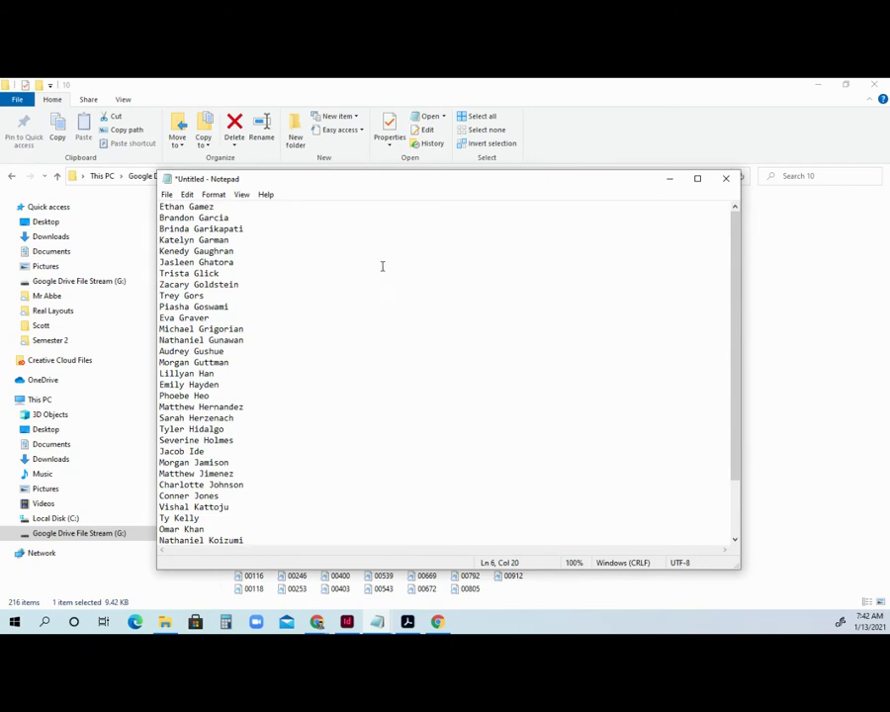
{"action": "left_click", "coordinate": [413, 247]}
{"action": "key", "text": "BackSpace"}
{"action": "key", "text": "BackSpace"}
{"action": "key", "text": "BackSpace"}
{"action": "key", "text": "BackSpace"}
{"action": "key", "text": "BackSpace"}
{"action": "left_click", "coordinate": [413, 238]}
{"action": "key", "text": "BackSpace"}
{"action": "key", "text": "BackSpace"}
{"action": "key", "text": "BackSpace"}
Step: Delete the trailing blanks after the names on the first three lines of the list
{"action": "left_click", "coordinate": [431, 229]}
{"action": "key", "text": "BackSpace"}
{"action": "key", "text": "BackSpace"}
{"action": "key", "text": "BackSpace"}
{"action": "left_click", "coordinate": [436, 208]}
{"action": "key", "text": "BackSpace"}
{"action": "key", "text": "BackSpace"}
{"action": "key", "text": "BackSpace"}
{"action": "left_click", "coordinate": [434, 219]}
{"action": "key", "text": "BackSpace"}
{"action": "key", "text": "BackSpace"}
{"action": "key", "text": "BackSpace"}
Step: Copy the entire cleaned name list and switch to the 084-085.indd spread in InDesign
{"action": "key", "text": "ctrl+a"}
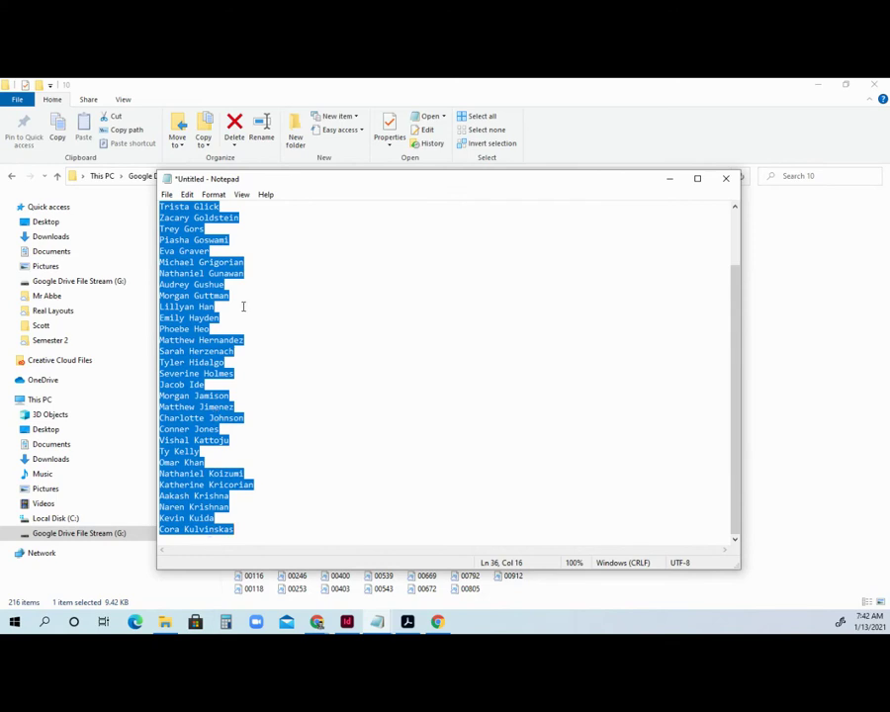
{"action": "left_click", "coordinate": [187, 194]}
{"action": "left_click", "coordinate": [220, 240]}
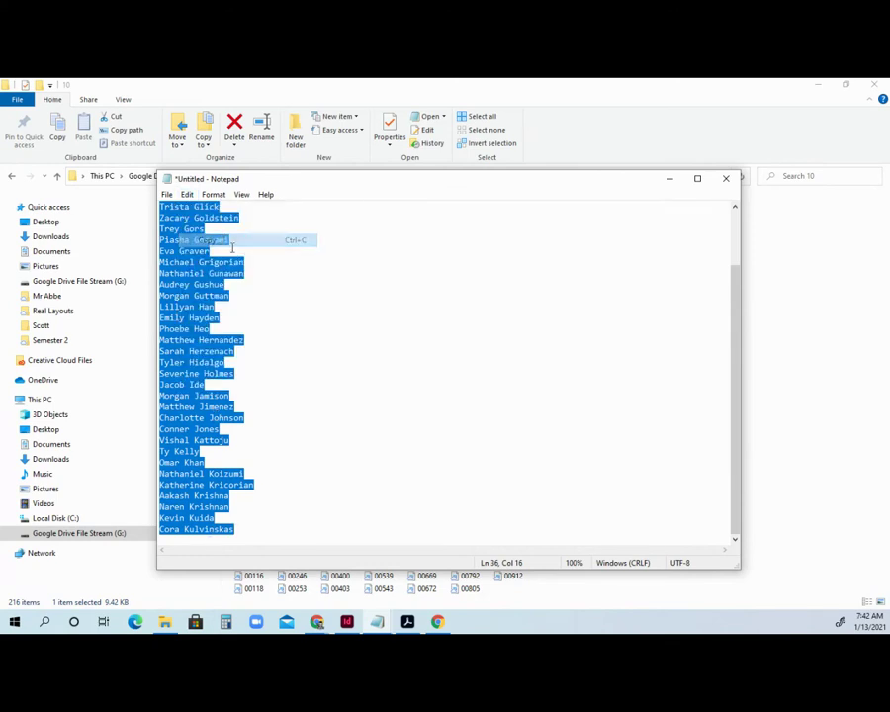
{"action": "left_click", "coordinate": [439, 624]}
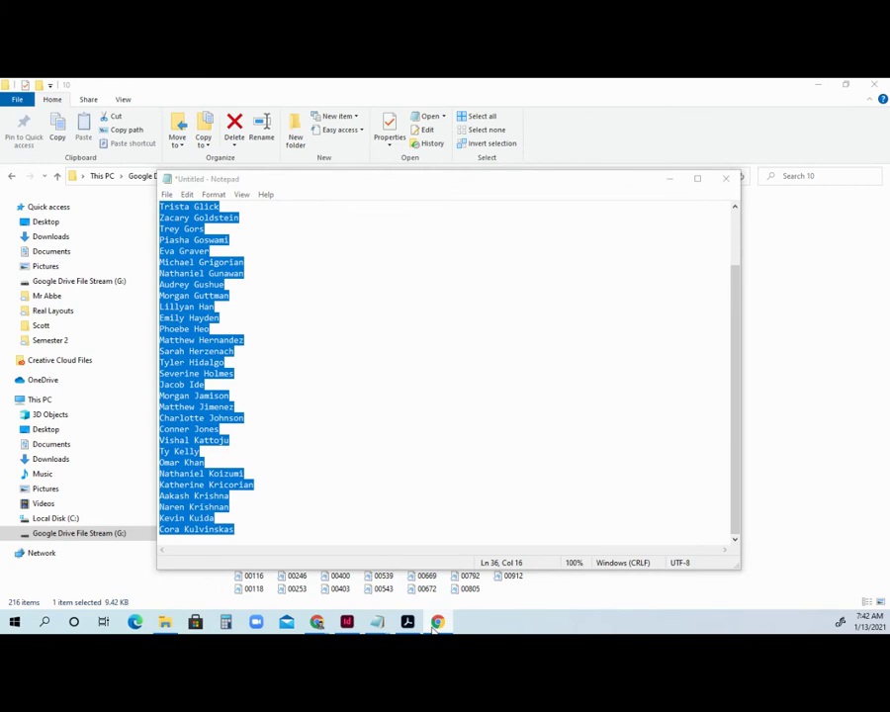
{"action": "left_click", "coordinate": [347, 621]}
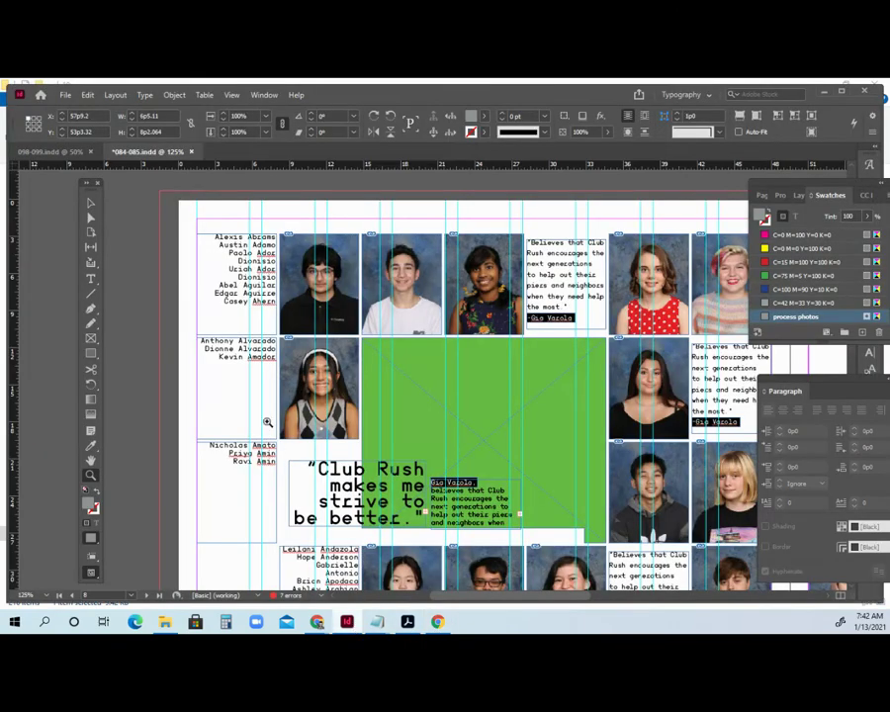
Step: Replace all text in the linked name frames beside the portraits with the copied name list
{"action": "left_click", "coordinate": [90, 279]}
{"action": "left_click", "coordinate": [138, 292]}
{"action": "left_click", "coordinate": [245, 265]}
{"action": "left_click", "coordinate": [244, 265]}
{"action": "key", "text": "ctrl+a"}
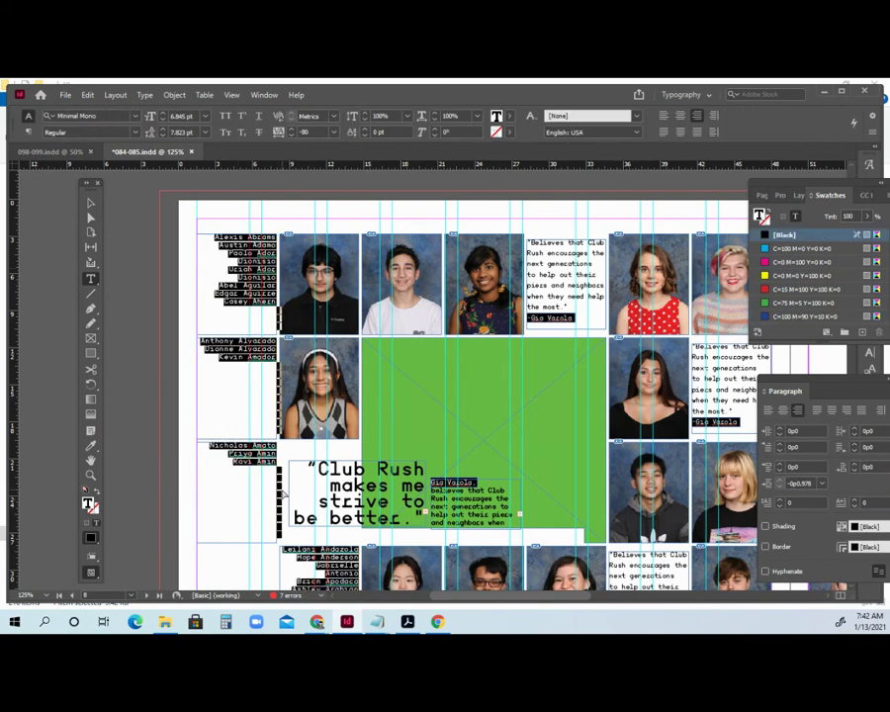
{"action": "key", "text": "ctrl+v"}
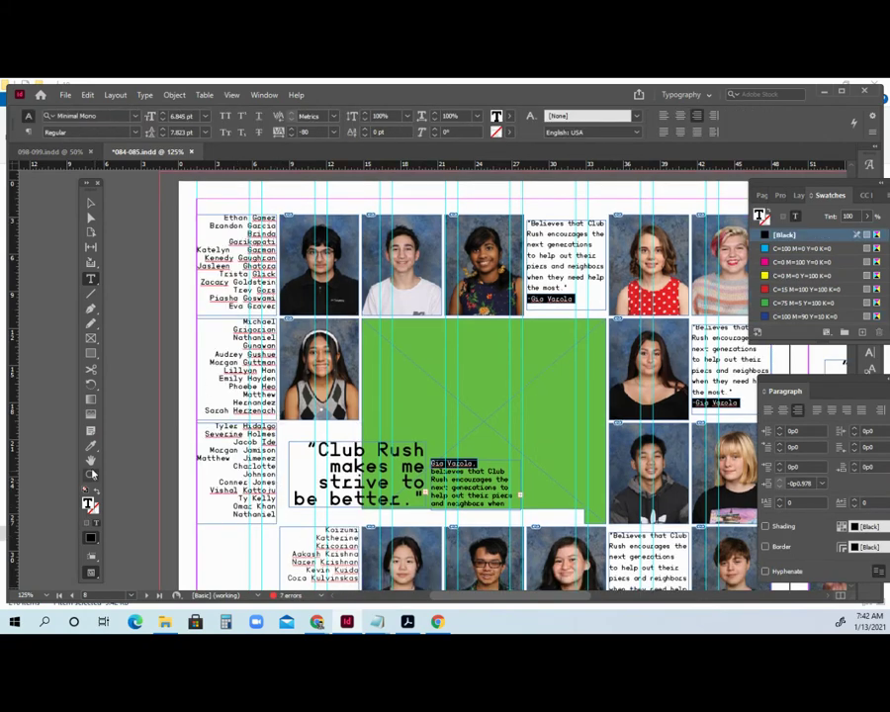
Step: Set the tracking of the third name in the first name frame to -90 so it fits on one line
{"action": "left_click_drag", "start_coordinate": [316, 269], "coordinate": [281, 352]}
{"action": "left_click_drag", "start_coordinate": [523, 351], "coordinate": [278, 380]}
{"action": "left_click_drag", "start_coordinate": [430, 379], "coordinate": [242, 381]}
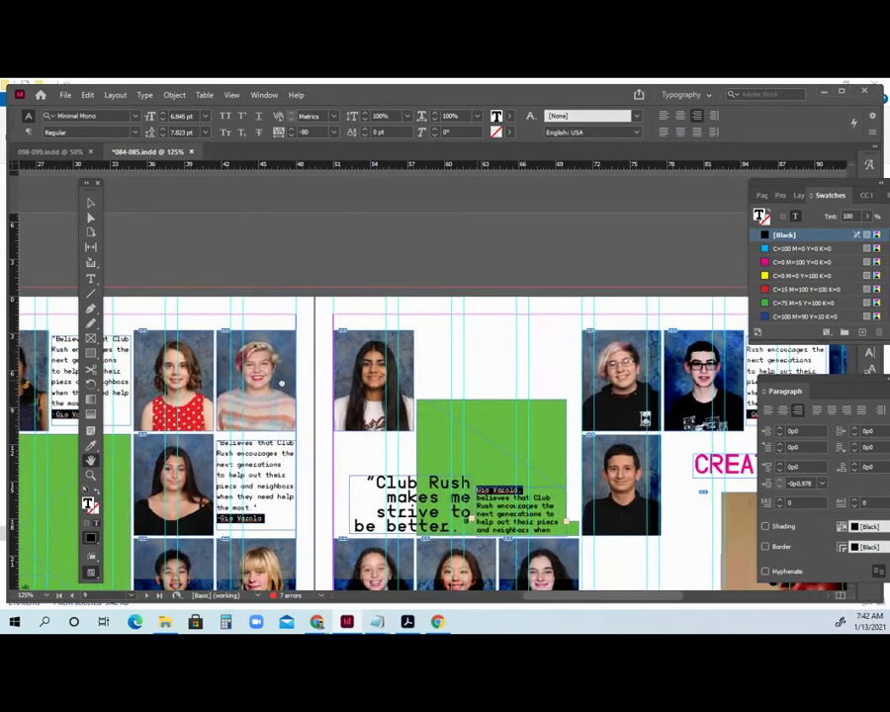
{"action": "left_click_drag", "start_coordinate": [546, 376], "coordinate": [299, 378]}
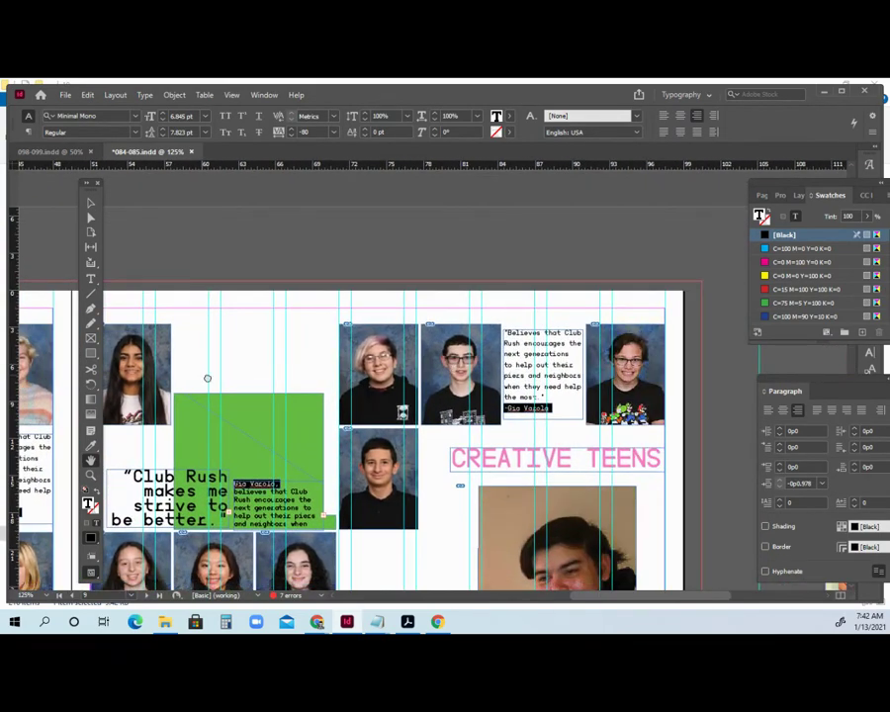
{"action": "left_click_drag", "start_coordinate": [207, 378], "coordinate": [613, 367]}
{"action": "left_click_drag", "start_coordinate": [269, 376], "coordinate": [559, 364]}
{"action": "key", "text": "t"}
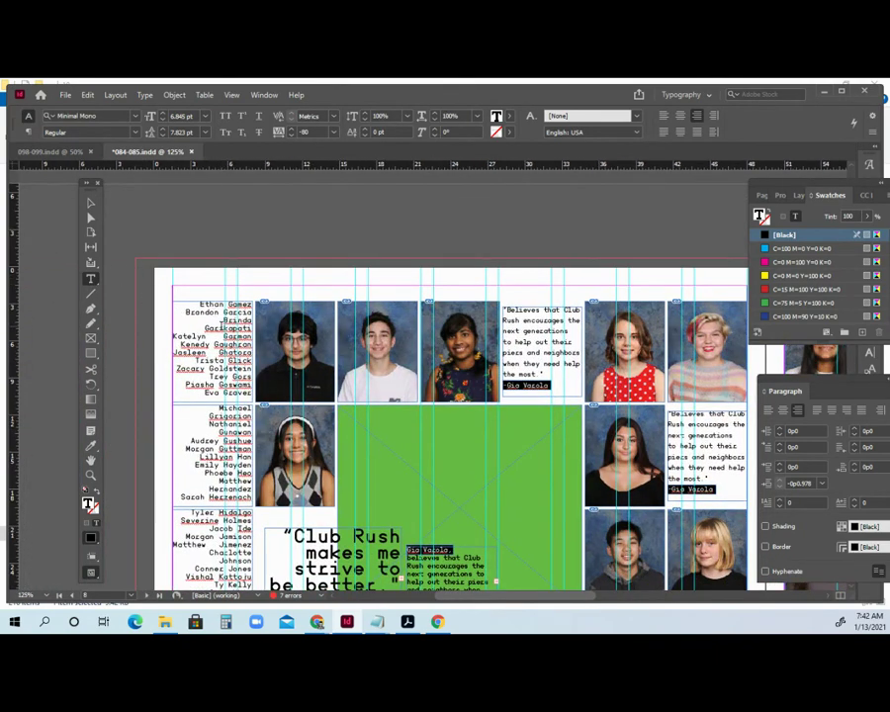
{"action": "left_click", "coordinate": [90, 203]}
{"action": "double_click", "coordinate": [219, 318]}
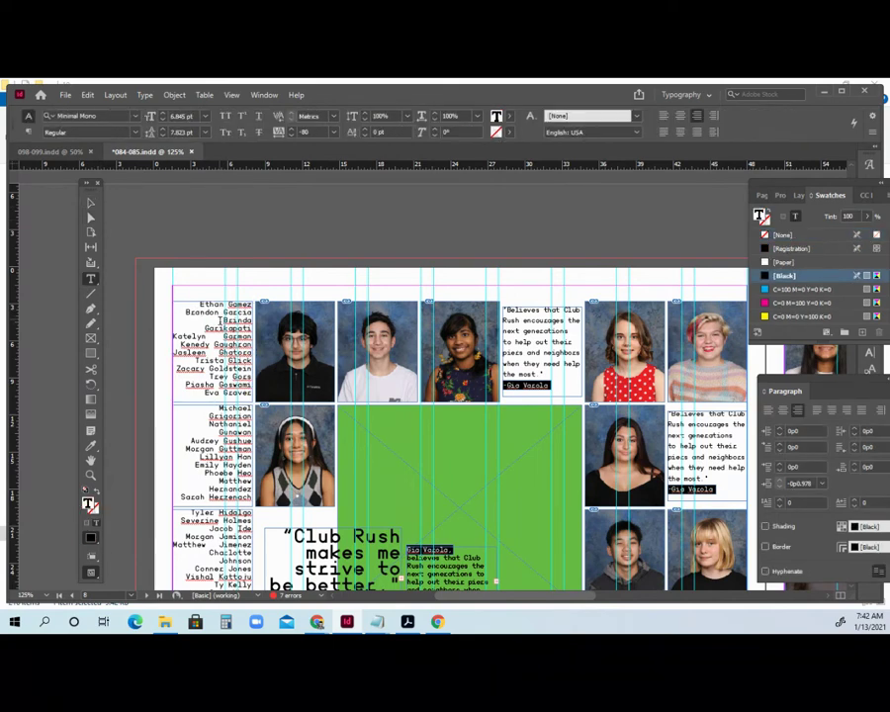
{"action": "left_click_drag", "start_coordinate": [223, 320], "coordinate": [254, 328]}
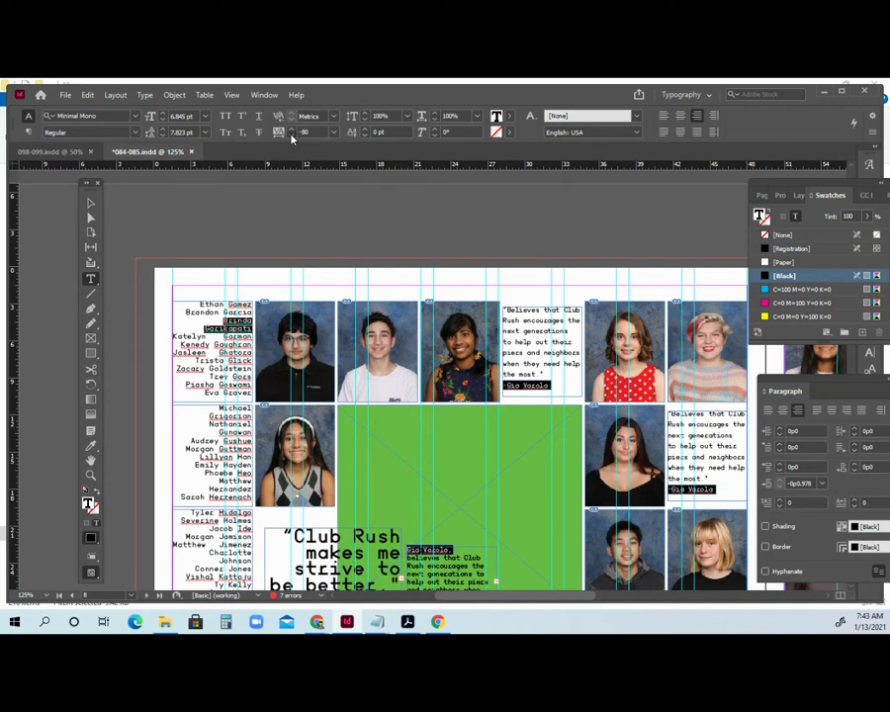
{"action": "left_click", "coordinate": [291, 137]}
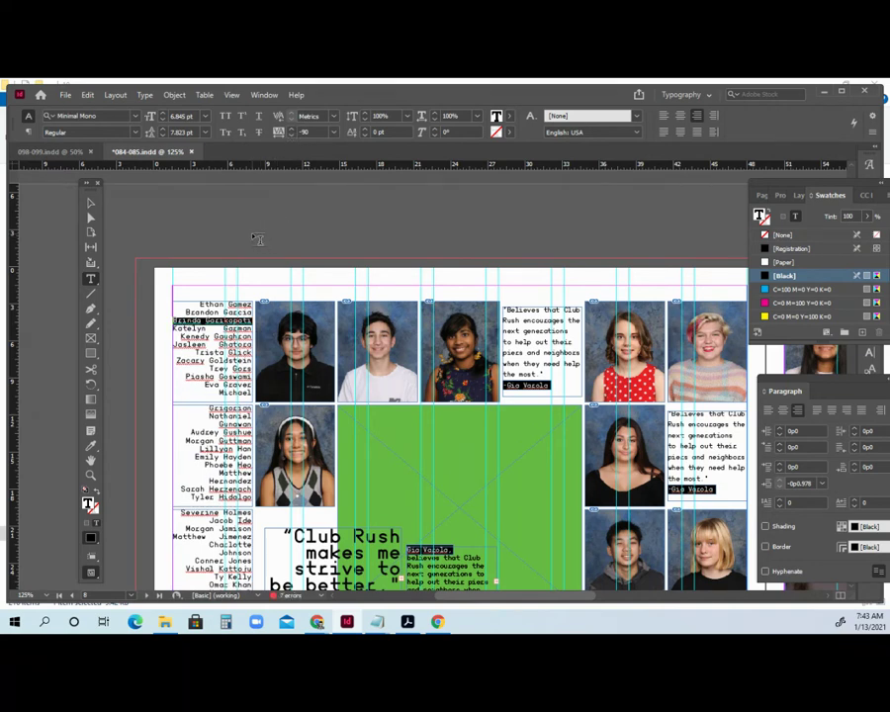
Step: Reduce the wide gaps between first name and surname to one space in the fourth and sixth names
{"action": "left_click", "coordinate": [187, 305]}
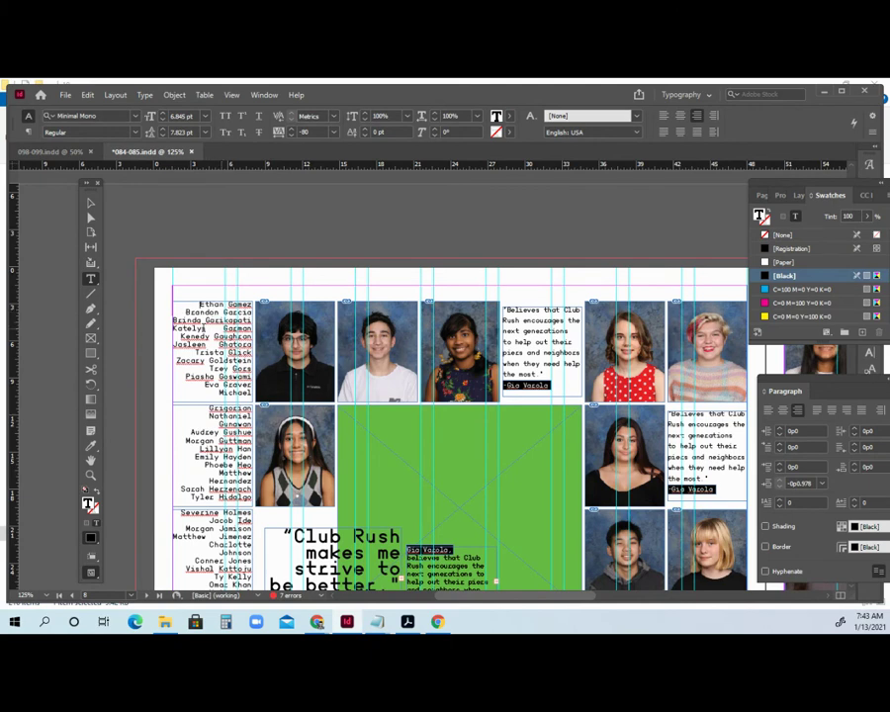
{"action": "left_click_drag", "start_coordinate": [205, 329], "coordinate": [223, 328]}
{"action": "left_click_drag", "start_coordinate": [207, 346], "coordinate": [220, 345]}
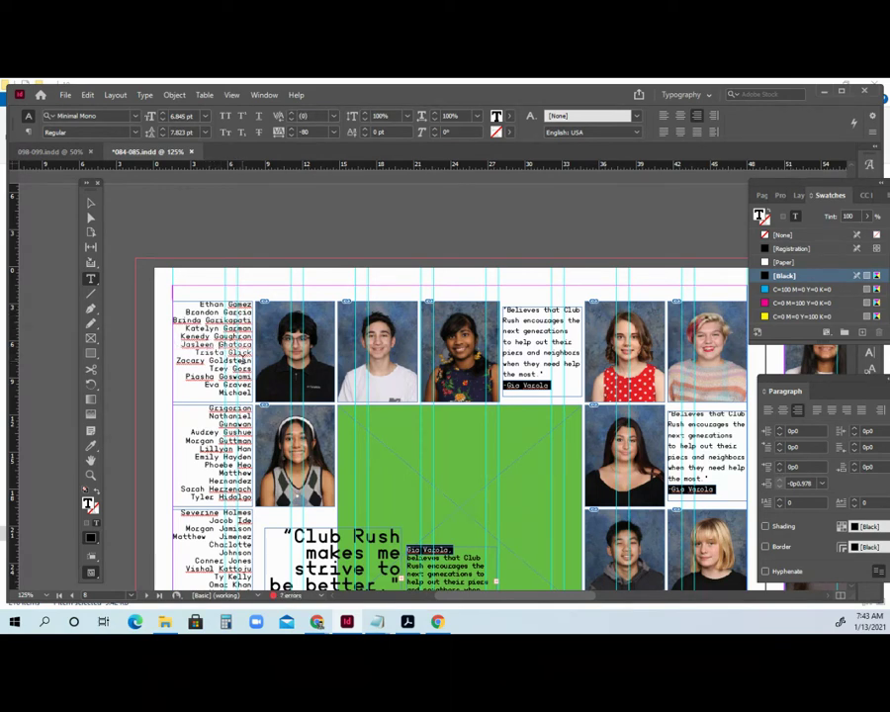
Step: Insert line breaks after the ninth name in the first frame to push the following names into the second frame
{"action": "left_click", "coordinate": [251, 369]}
{"action": "key", "text": "Return"}
{"action": "key", "text": "Return"}
{"action": "key", "text": "Return"}
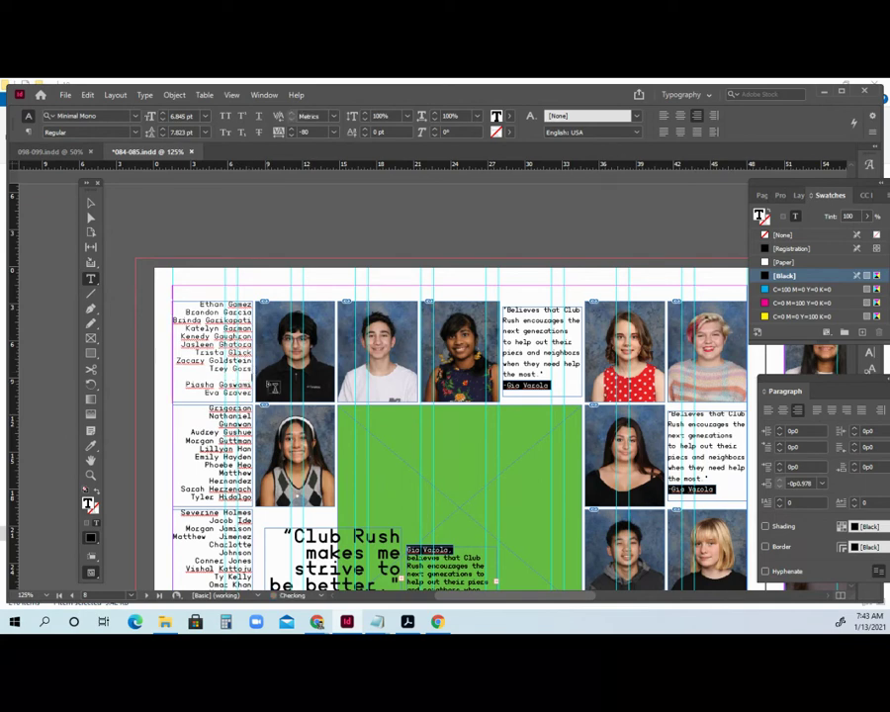
{"action": "key", "text": "BackSpace"}
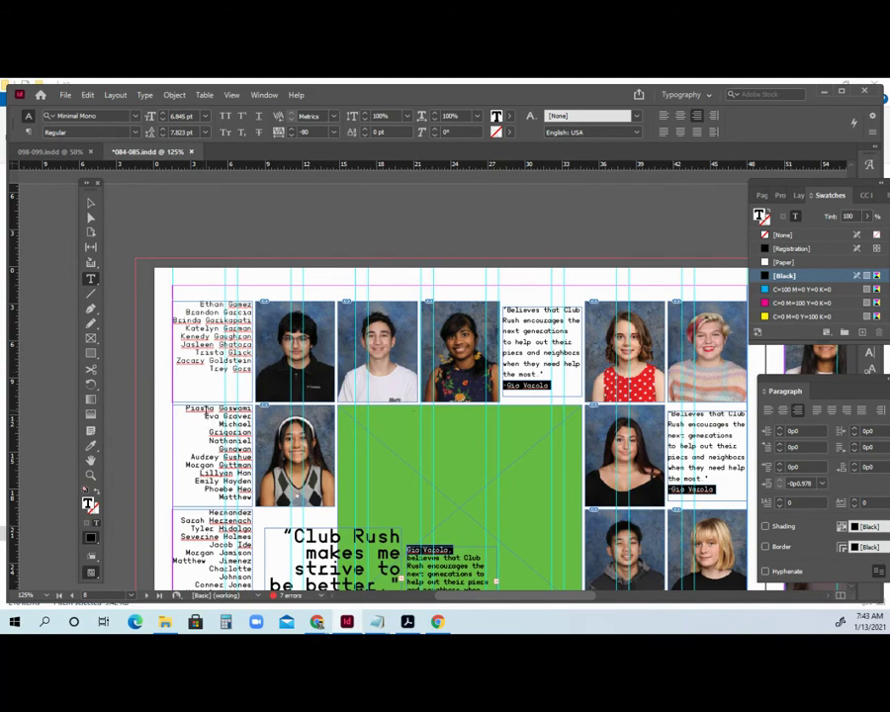
Step: Check the second row of portraits, and add line breaks after the second frame's third name to push the rest into the third frame
{"action": "left_click", "coordinate": [91, 462]}
{"action": "left_click_drag", "start_coordinate": [495, 445], "coordinate": [362, 414]}
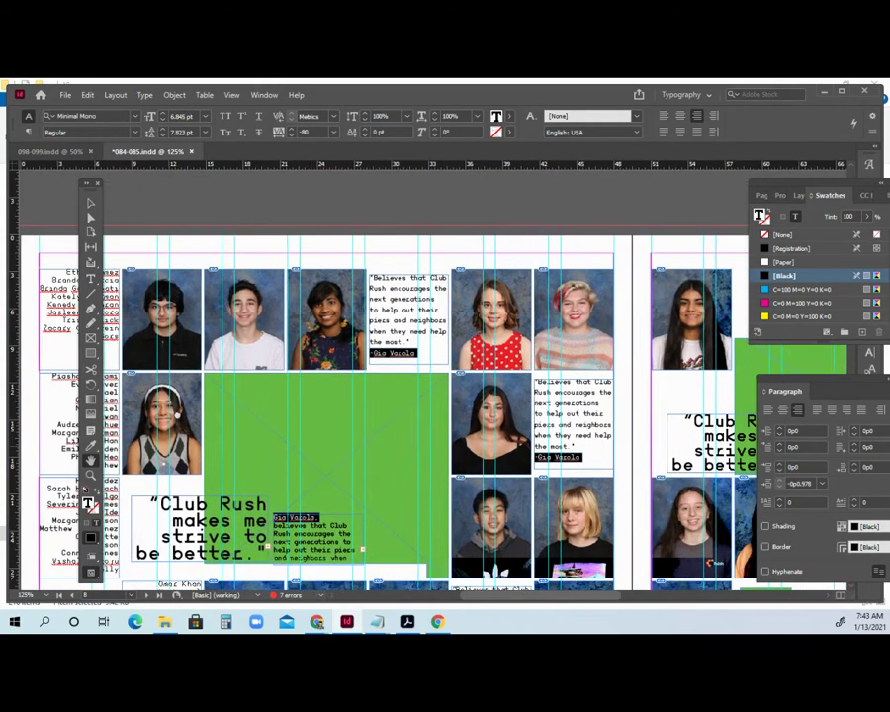
{"action": "left_click_drag", "start_coordinate": [507, 415], "coordinate": [249, 389]}
{"action": "left_click_drag", "start_coordinate": [410, 385], "coordinate": [706, 378]}
{"action": "left_click_drag", "start_coordinate": [145, 336], "coordinate": [210, 338]}
{"action": "left_click", "coordinate": [91, 279]}
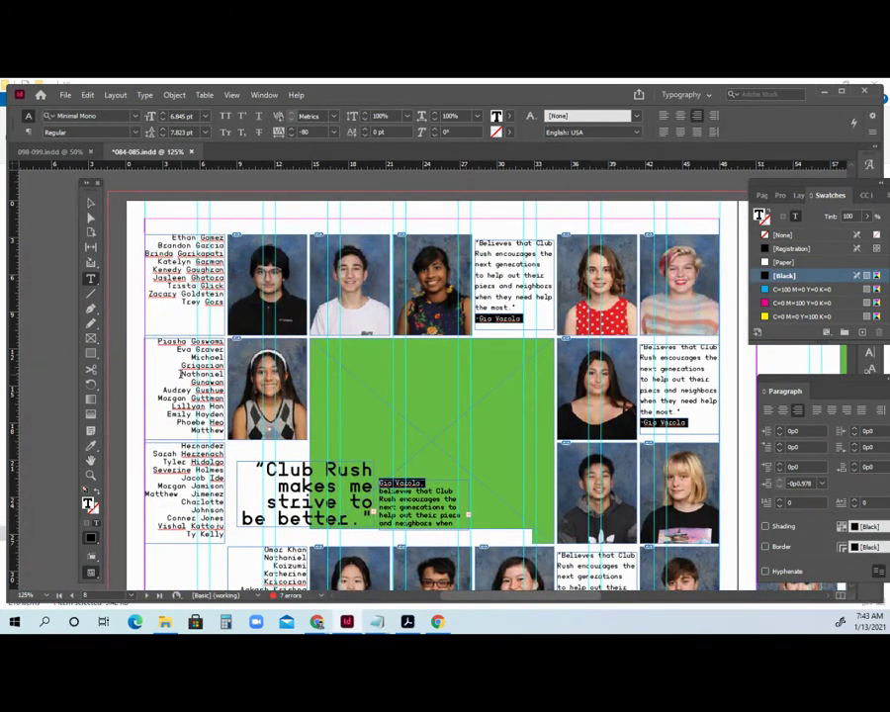
{"action": "key", "text": "Return"}
{"action": "key", "text": "Return"}
{"action": "key", "text": "Return"}
{"action": "key", "text": "Return"}
{"action": "key", "text": "Return"}
{"action": "key", "text": "Return"}
{"action": "key", "text": "Return"}
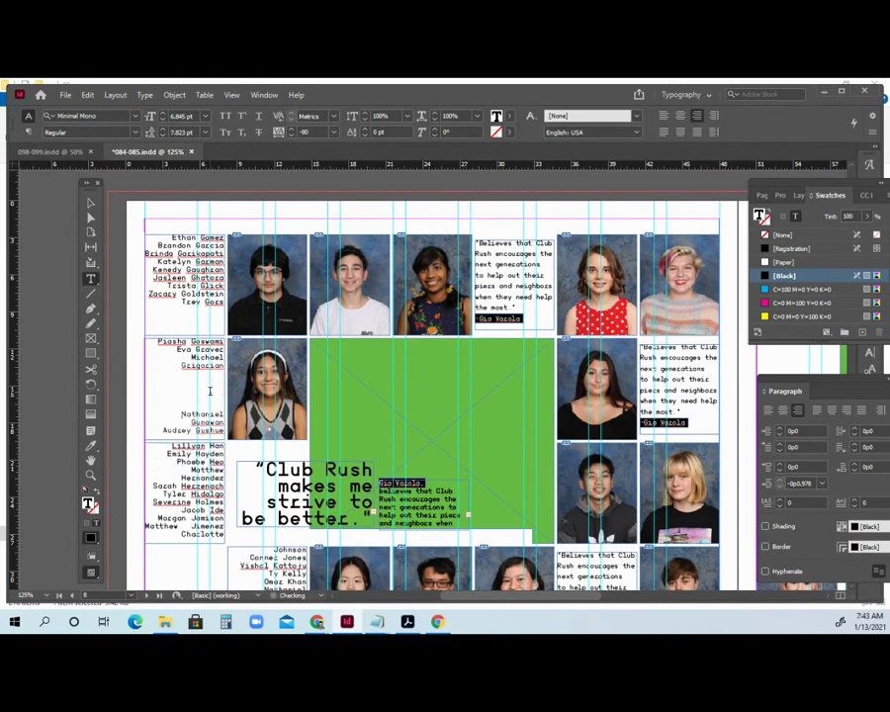
{"action": "key", "text": "Return"}
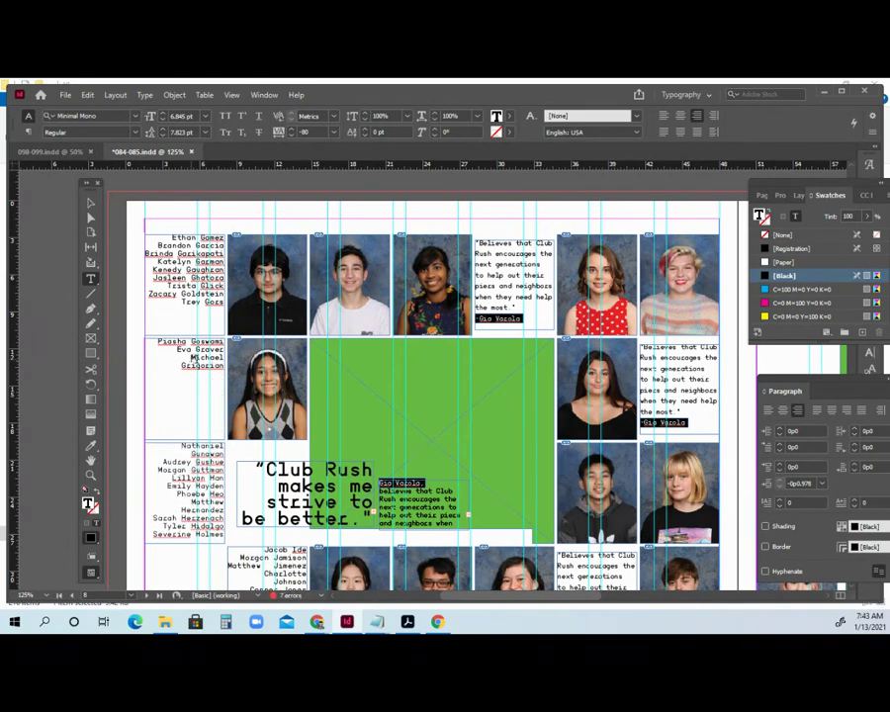
Step: Set the tracking of the third name in the second name frame to -90 so it fits on one line
{"action": "left_click_drag", "start_coordinate": [192, 359], "coordinate": [225, 366]}
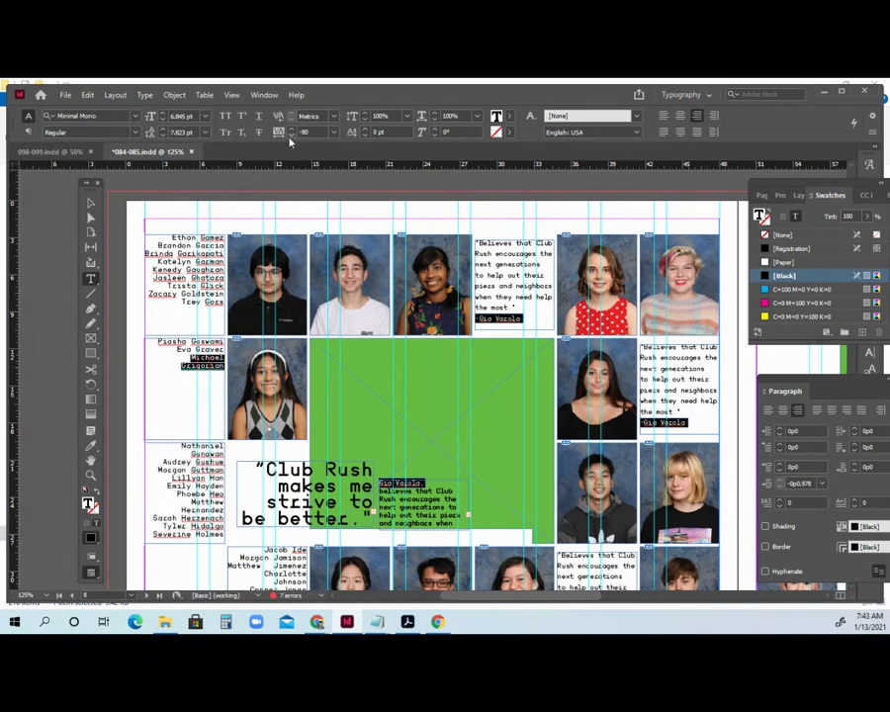
{"action": "left_click", "coordinate": [290, 139]}
{"action": "left_click", "coordinate": [195, 394]}
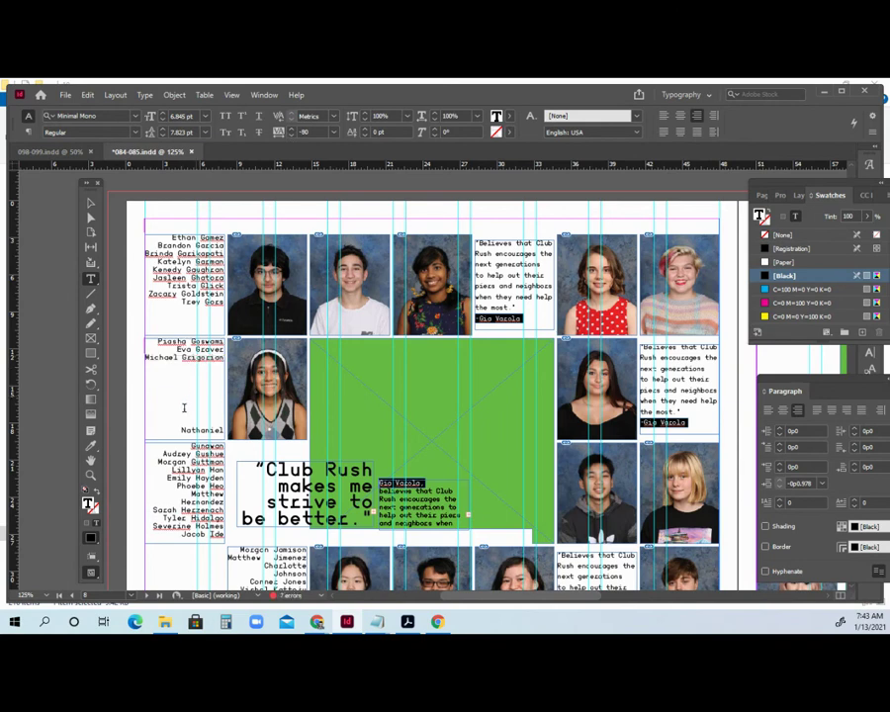
Step: Push the last name out of the second name frame and tighten the tracking of the third frame's first name to fit one line
{"action": "key", "text": "Return"}
{"action": "left_click_drag", "start_coordinate": [178, 447], "coordinate": [224, 452]}
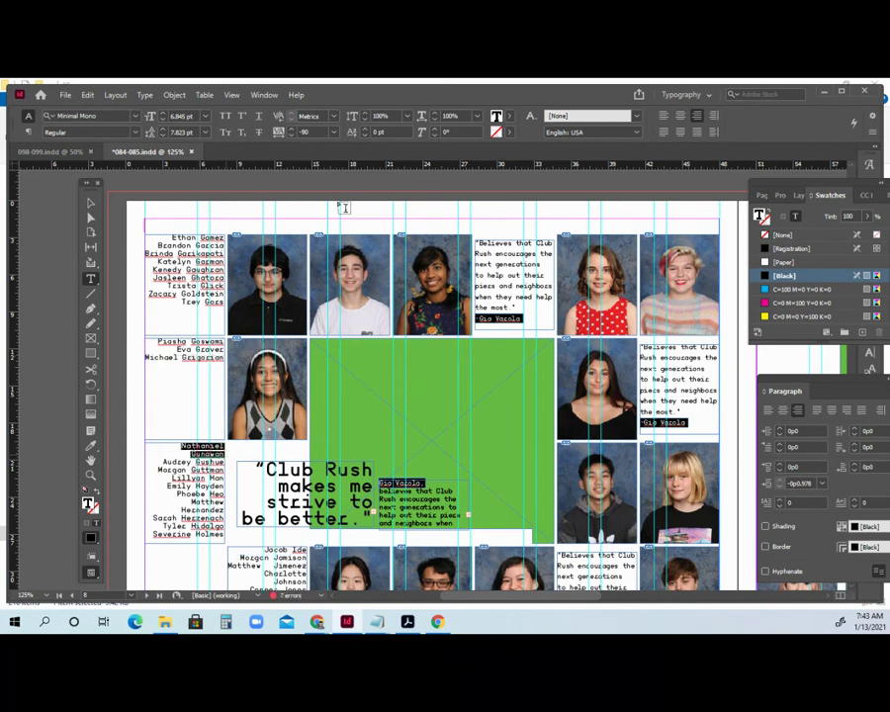
{"action": "left_click", "coordinate": [291, 137]}
{"action": "left_click", "coordinate": [197, 360]}
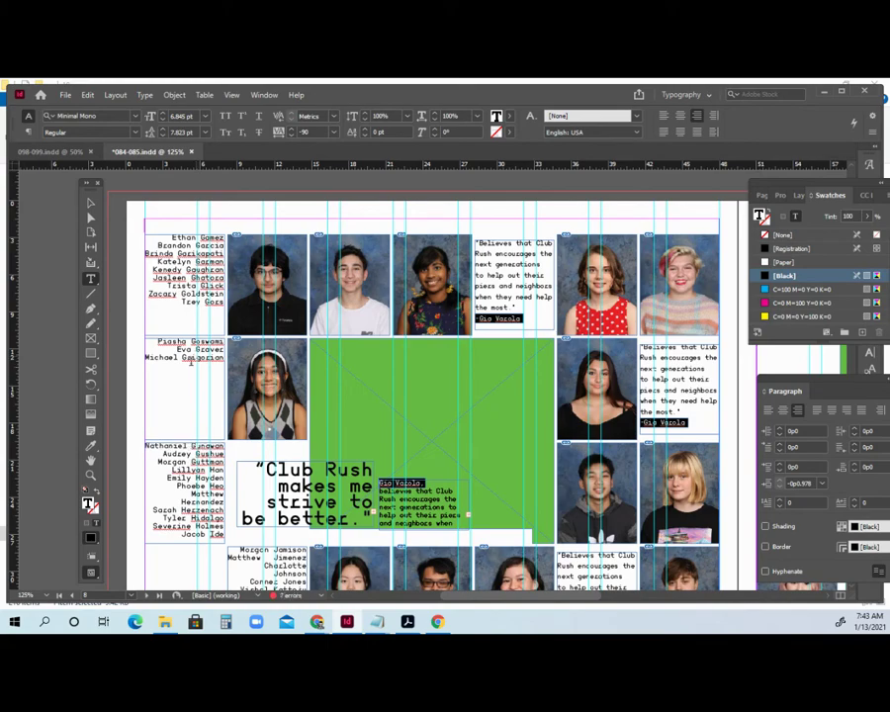
Step: Check the third row of portraits across the spread, and add line breaks after the third frame's fifth name to push the rest onward
{"action": "left_click", "coordinate": [91, 462]}
{"action": "left_click_drag", "start_coordinate": [544, 395], "coordinate": [230, 392]}
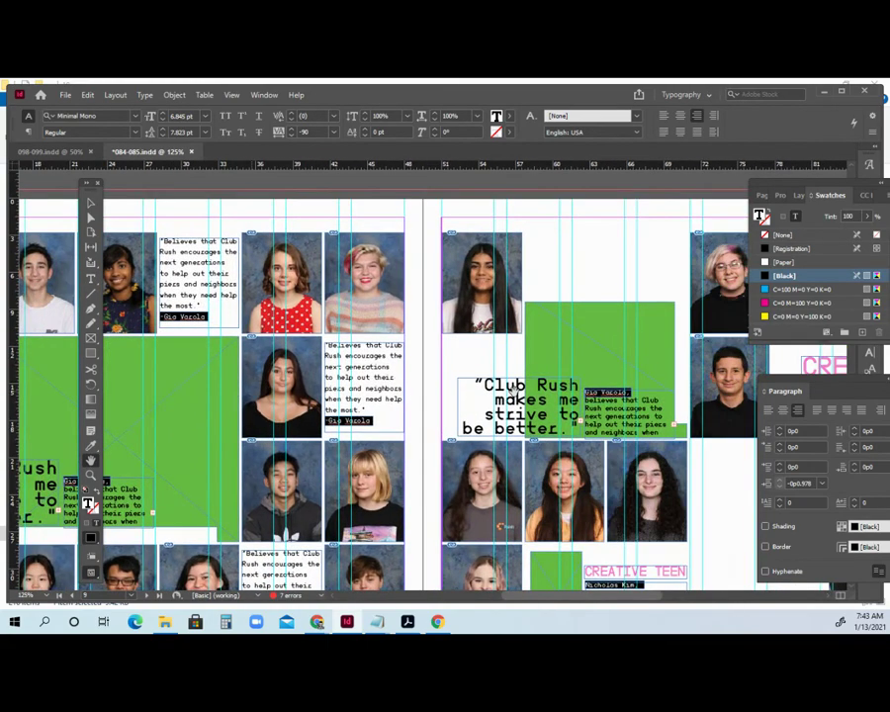
{"action": "left_click_drag", "start_coordinate": [661, 394], "coordinate": [540, 386]}
{"action": "left_click_drag", "start_coordinate": [199, 405], "coordinate": [551, 370]}
{"action": "left_click_drag", "start_coordinate": [374, 424], "coordinate": [221, 364]}
{"action": "left_click_drag", "start_coordinate": [514, 389], "coordinate": [606, 377]}
{"action": "left_click_drag", "start_coordinate": [246, 380], "coordinate": [406, 388]}
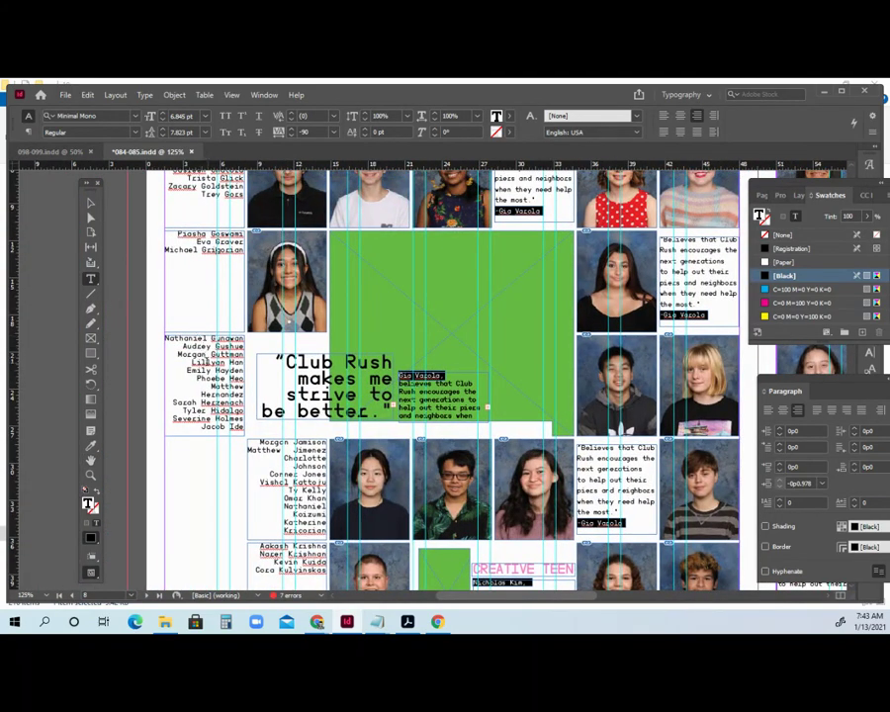
{"action": "left_click", "coordinate": [201, 385]}
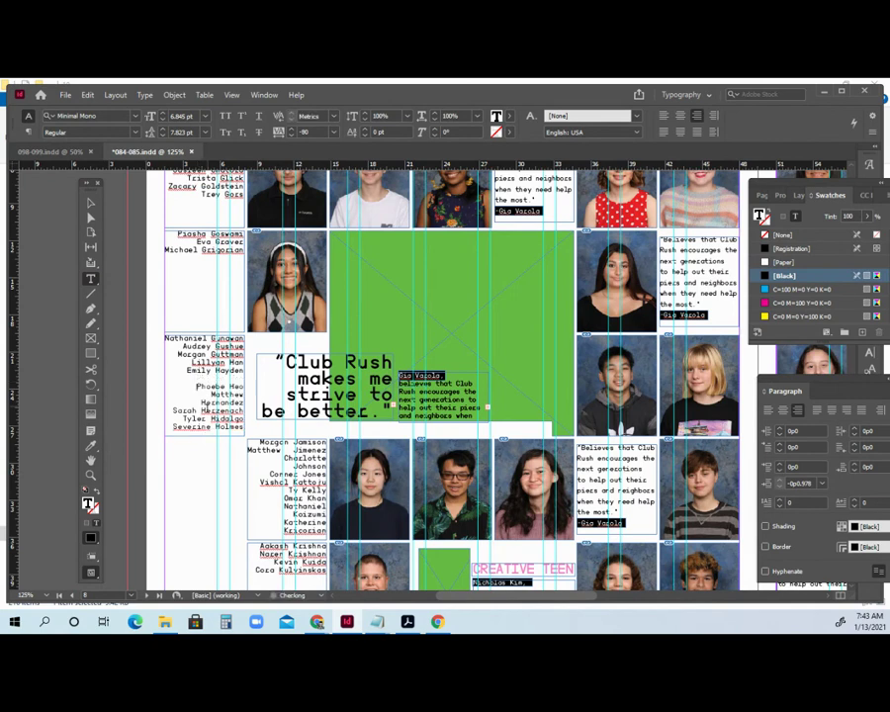
{"action": "key", "text": "Return"}
{"action": "key", "text": "Return"}
{"action": "key", "text": "Return"}
{"action": "key", "text": "Return"}
{"action": "key", "text": "Return"}
{"action": "key", "text": "Return"}
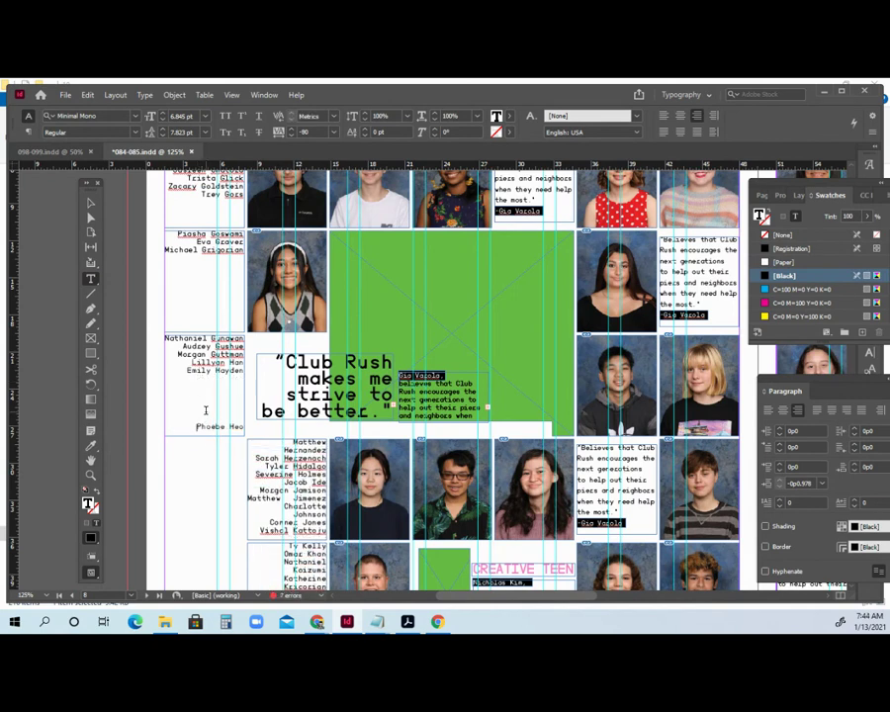
{"action": "key", "text": "Return"}
Step: Tighten the tracking of the second name in the fourth name frame so it fits on one line
{"action": "left_click", "coordinate": [99, 461]}
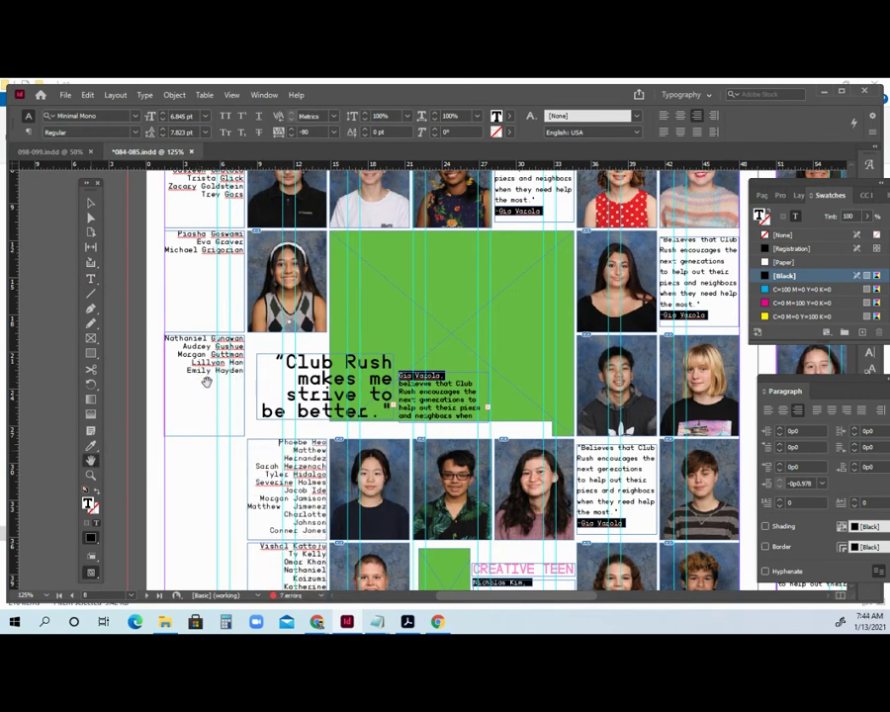
{"action": "left_click_drag", "start_coordinate": [566, 399], "coordinate": [547, 344]}
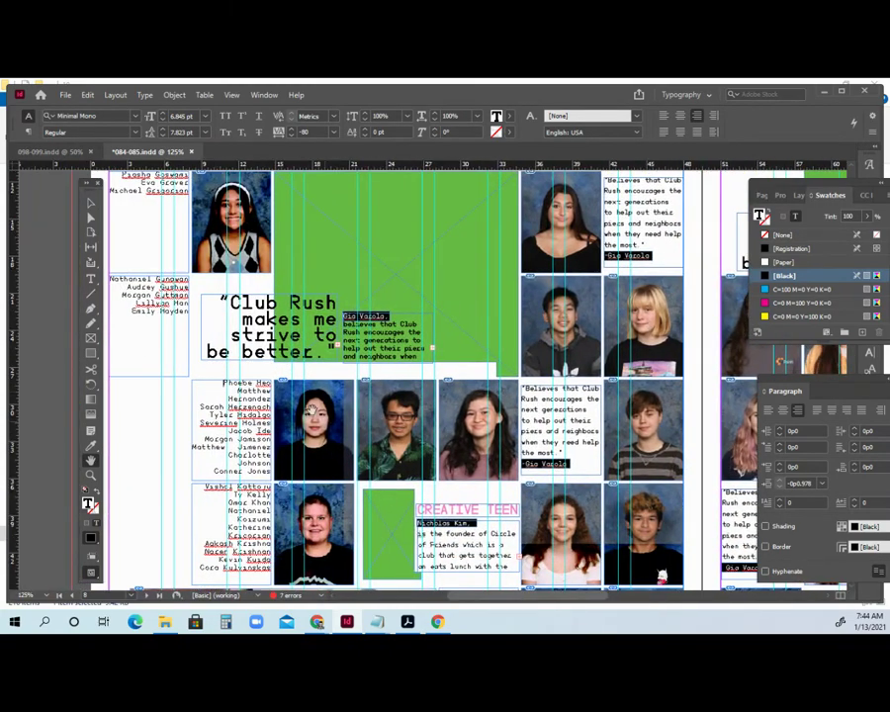
{"action": "left_click_drag", "start_coordinate": [320, 429], "coordinate": [278, 407]}
{"action": "key", "text": "t"}
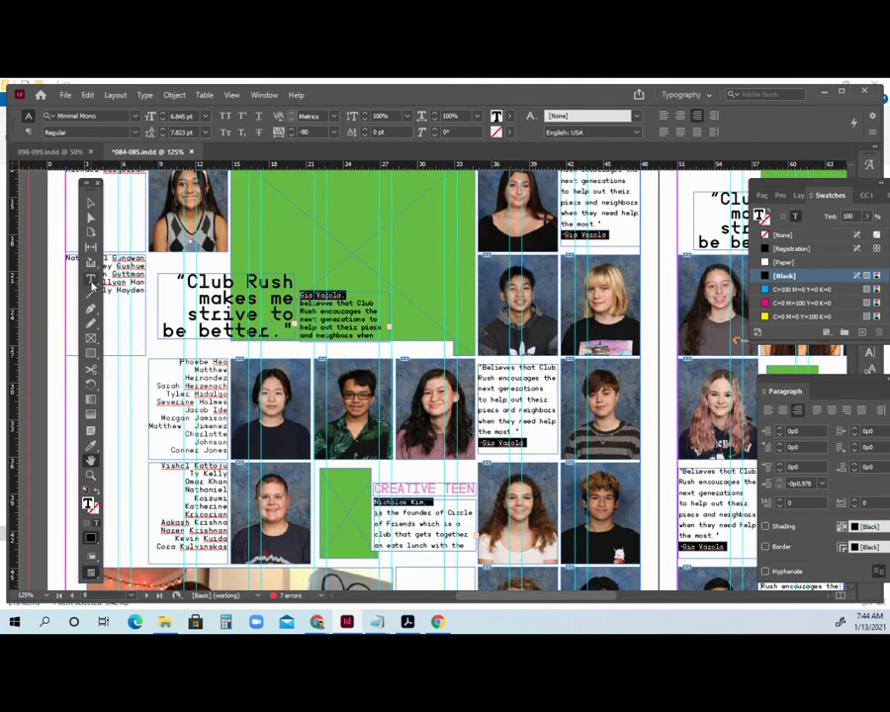
{"action": "left_click_drag", "start_coordinate": [195, 371], "coordinate": [228, 379]}
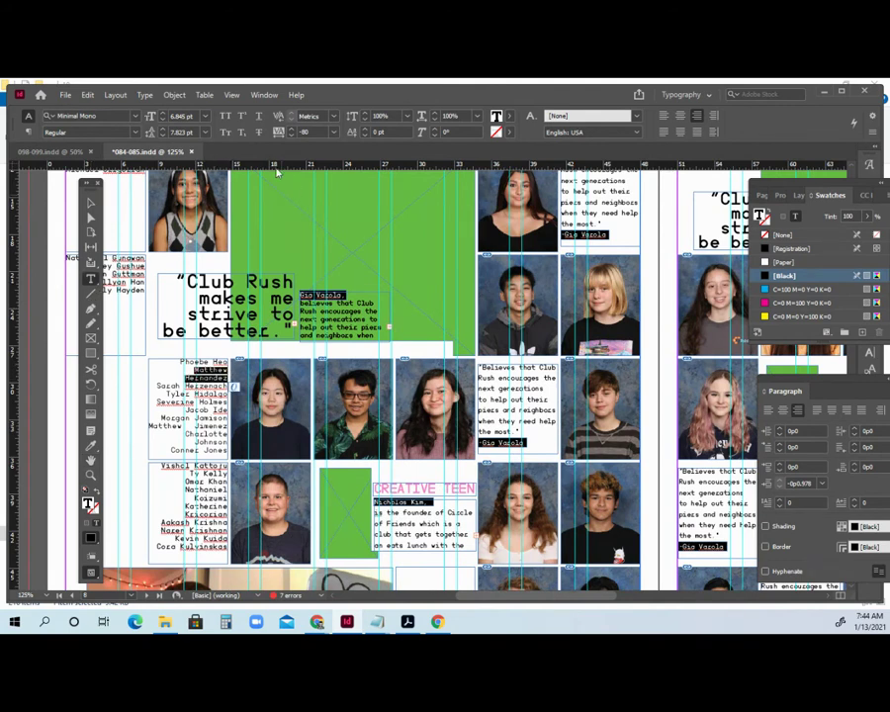
{"action": "left_click", "coordinate": [293, 136]}
{"action": "left_click", "coordinate": [204, 387]}
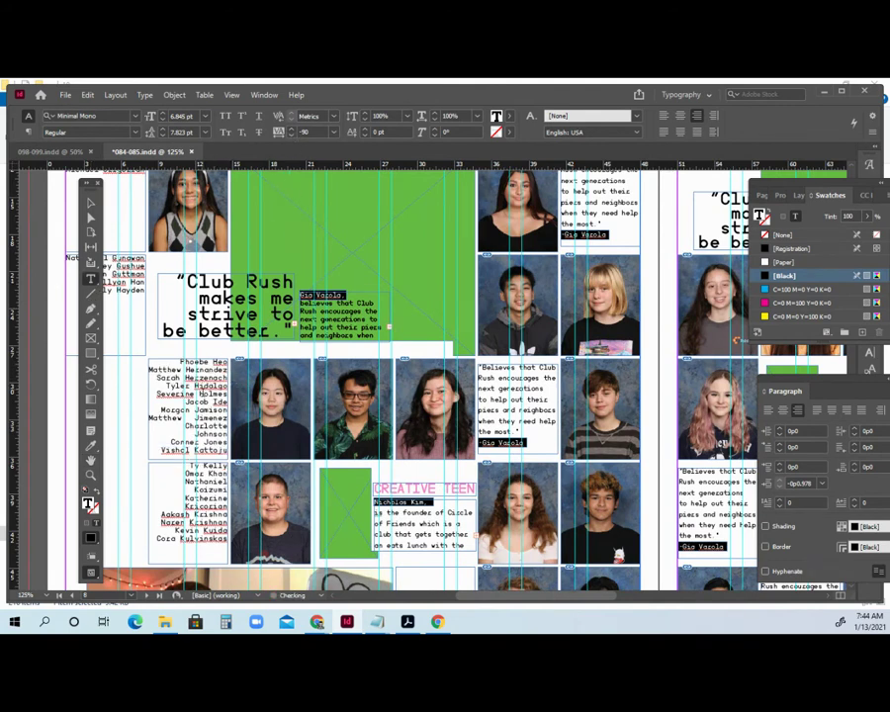
Step: Check the fourth row of portraits across the spread to find where its list of names must end
{"action": "left_click", "coordinate": [92, 464]}
{"action": "left_click_drag", "start_coordinate": [281, 419], "coordinate": [216, 414]}
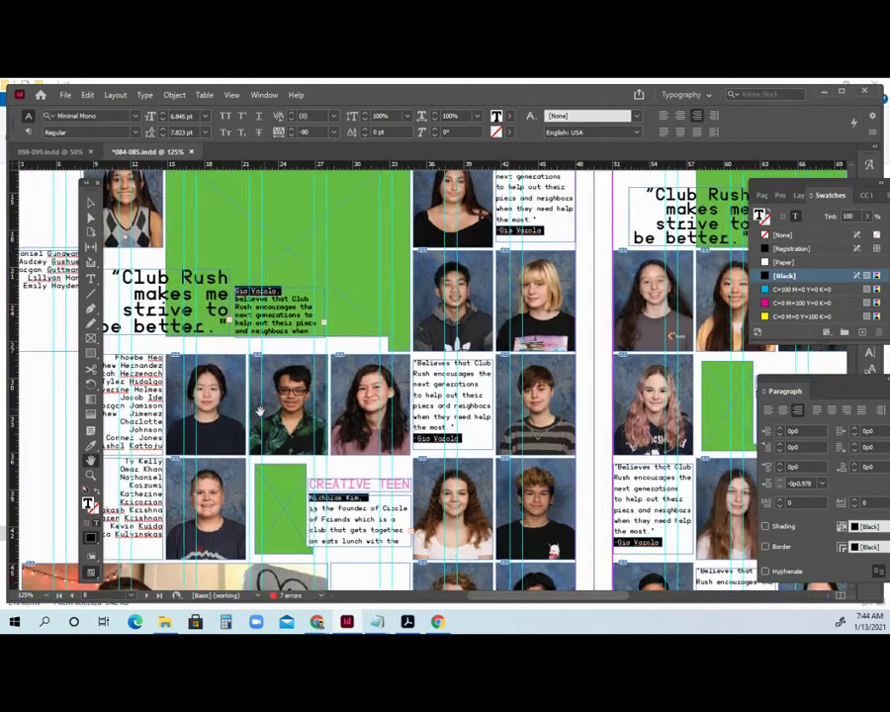
{"action": "left_click_drag", "start_coordinate": [534, 411], "coordinate": [451, 408]}
{"action": "left_click_drag", "start_coordinate": [307, 405], "coordinate": [529, 403]}
{"action": "left_click", "coordinate": [90, 278]}
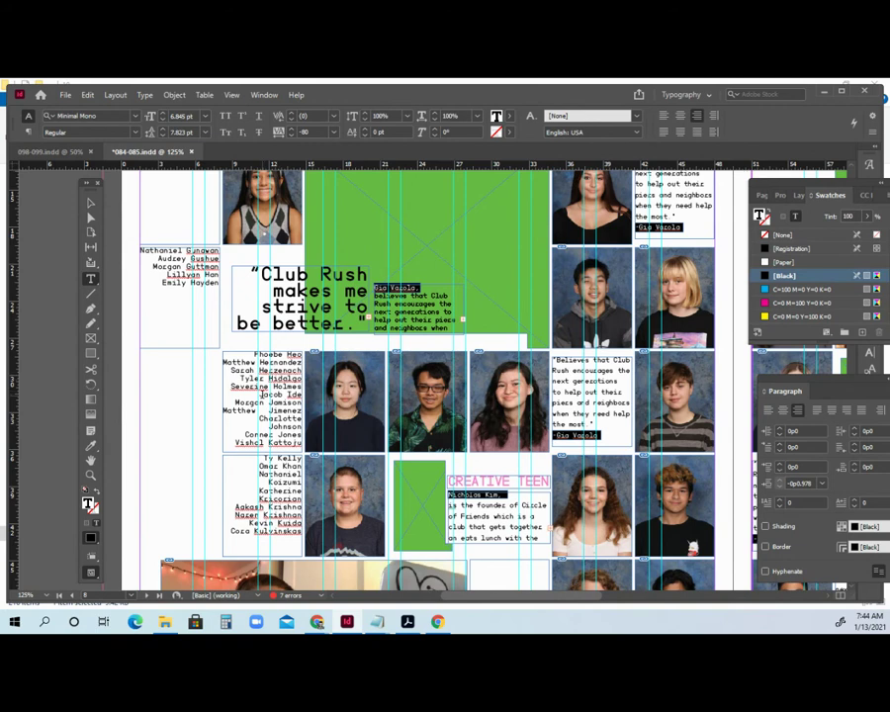
{"action": "key", "text": "Return"}
{"action": "key", "text": "Return"}
{"action": "key", "text": "Return"}
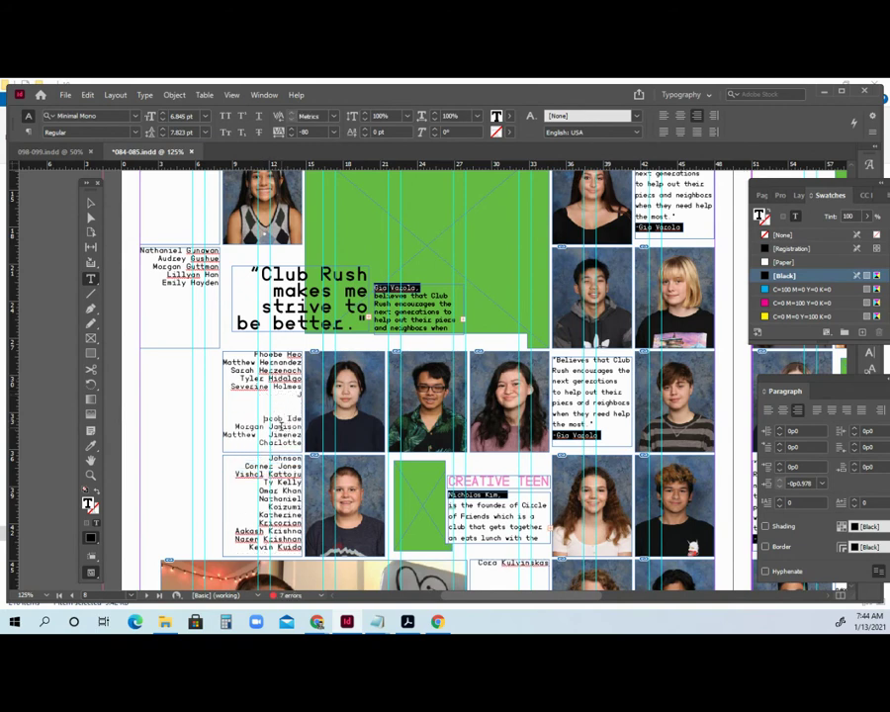
{"action": "key", "text": "BackSpace"}
{"action": "key", "text": "BackSpace"}
{"action": "key", "text": "BackSpace"}
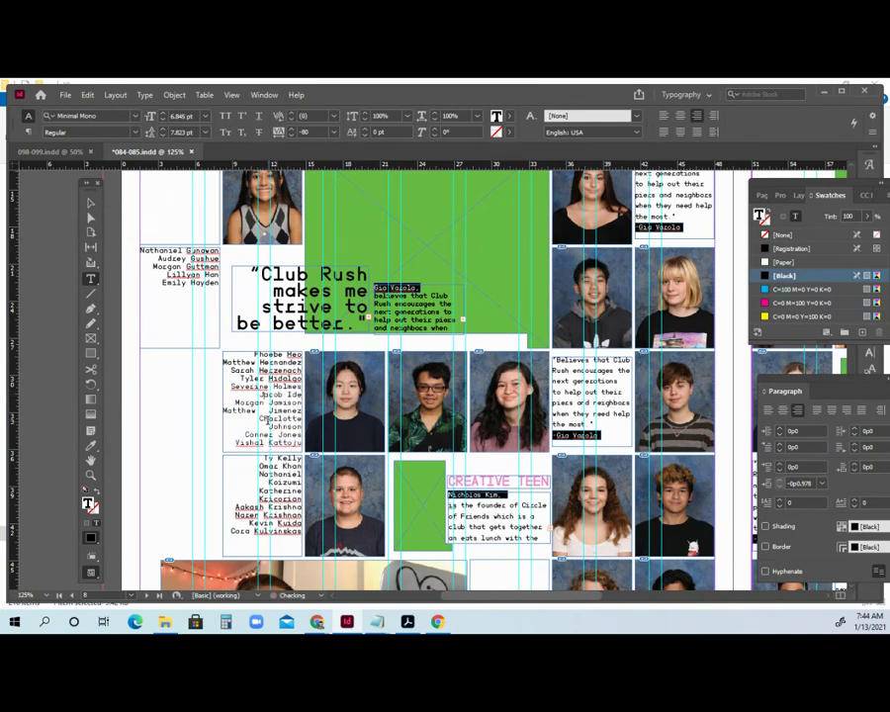
Step: Add line breaks after the fourth frame's fifth name to push the following names into the fifth frame
{"action": "key", "text": "Return"}
{"action": "key", "text": "Return"}
{"action": "key", "text": "Return"}
{"action": "key", "text": "Return"}
{"action": "key", "text": "Return"}
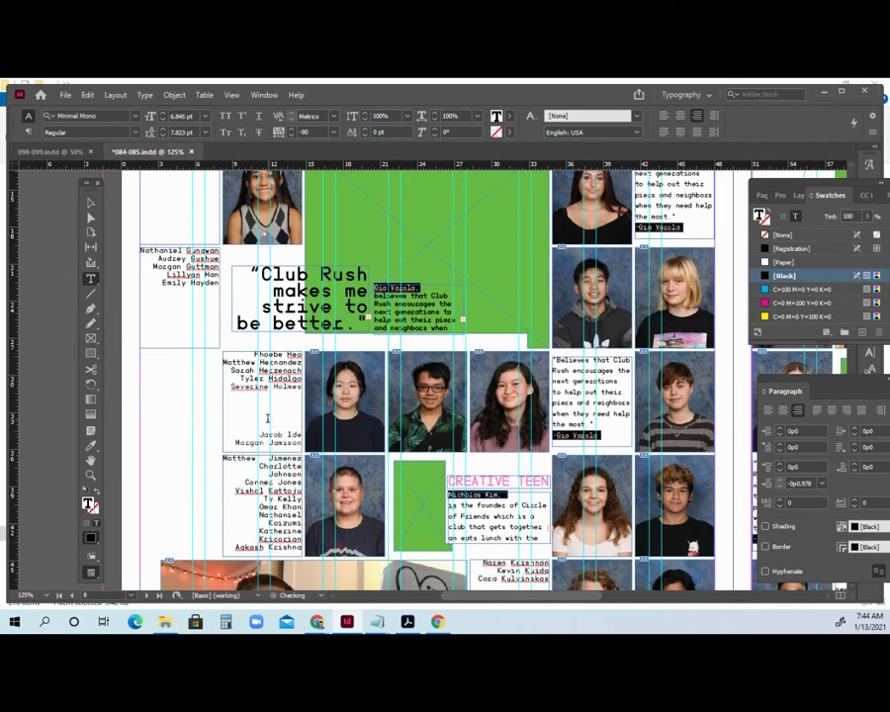
{"action": "key", "text": "Return"}
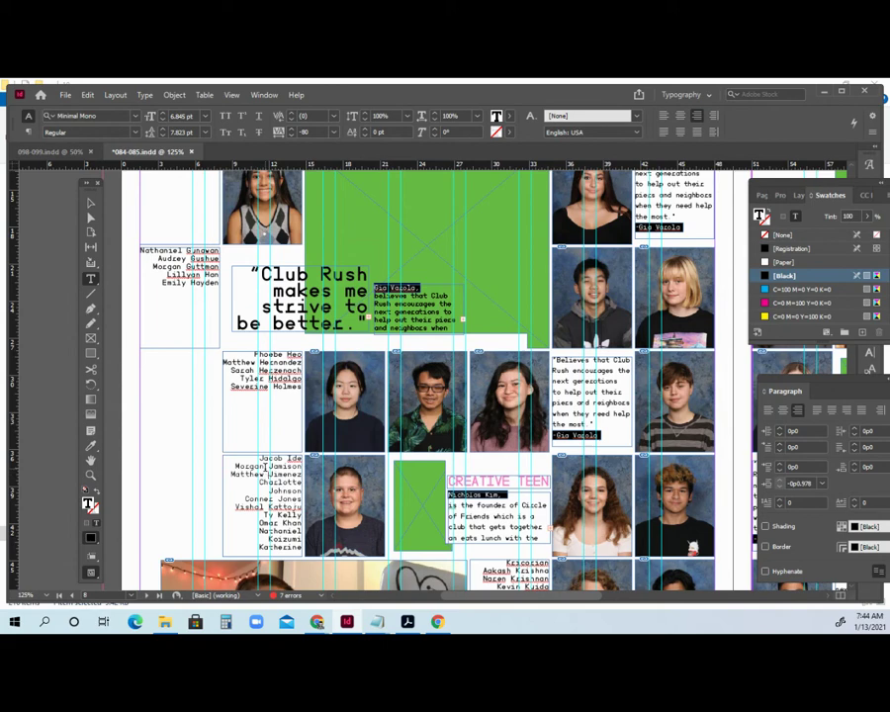
Step: Check the fifth row of portraits, and add line breaks after the fifth frame's sixth name to push the rest into the sixth frame
{"action": "left_click", "coordinate": [91, 462]}
{"action": "left_click_drag", "start_coordinate": [407, 473], "coordinate": [218, 406]}
{"action": "left_click_drag", "start_coordinate": [616, 443], "coordinate": [716, 424]}
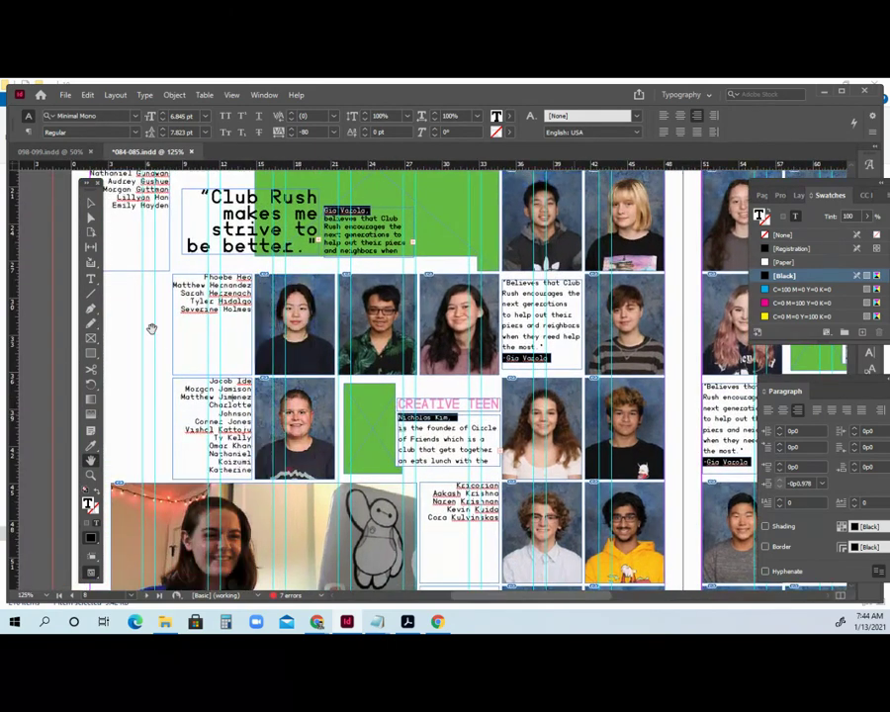
{"action": "left_click", "coordinate": [94, 283]}
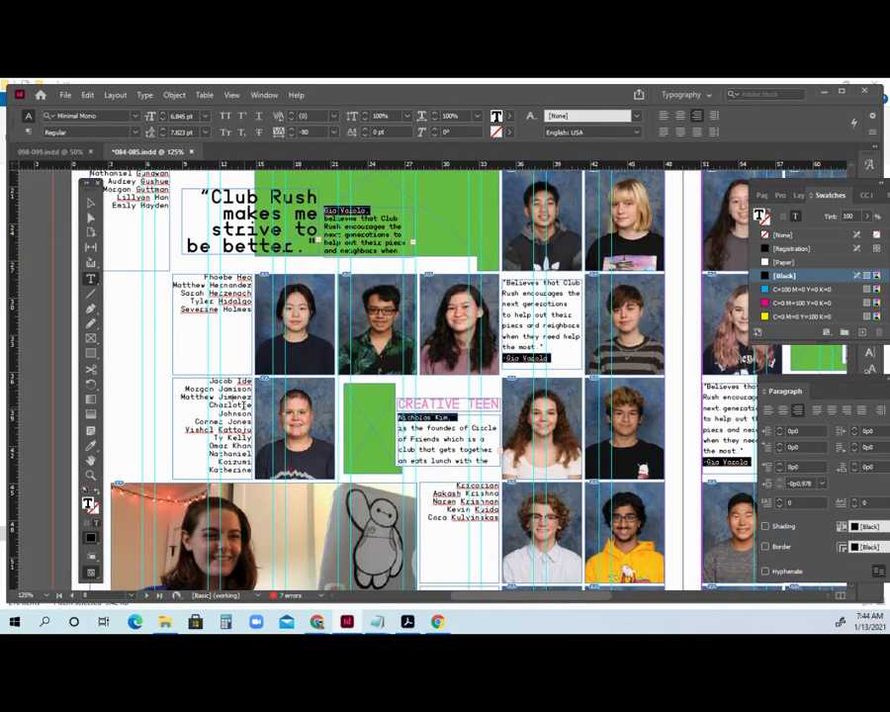
{"action": "left_click", "coordinate": [213, 437]}
{"action": "key", "text": "Return"}
{"action": "key", "text": "Return"}
{"action": "key", "text": "Return"}
{"action": "key", "text": "Return"}
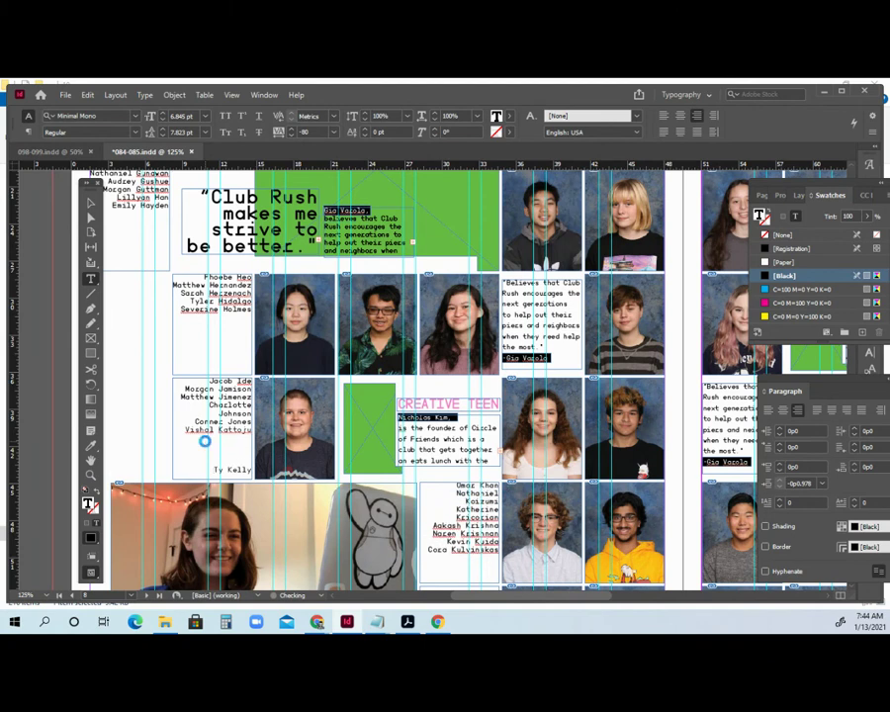
{"action": "key", "text": "Return"}
Step: Tighten the fourth name's tracking in the fifth frame to fit one line, and add a line break to keep the following names in the sixth
{"action": "left_click_drag", "start_coordinate": [208, 405], "coordinate": [252, 416]}
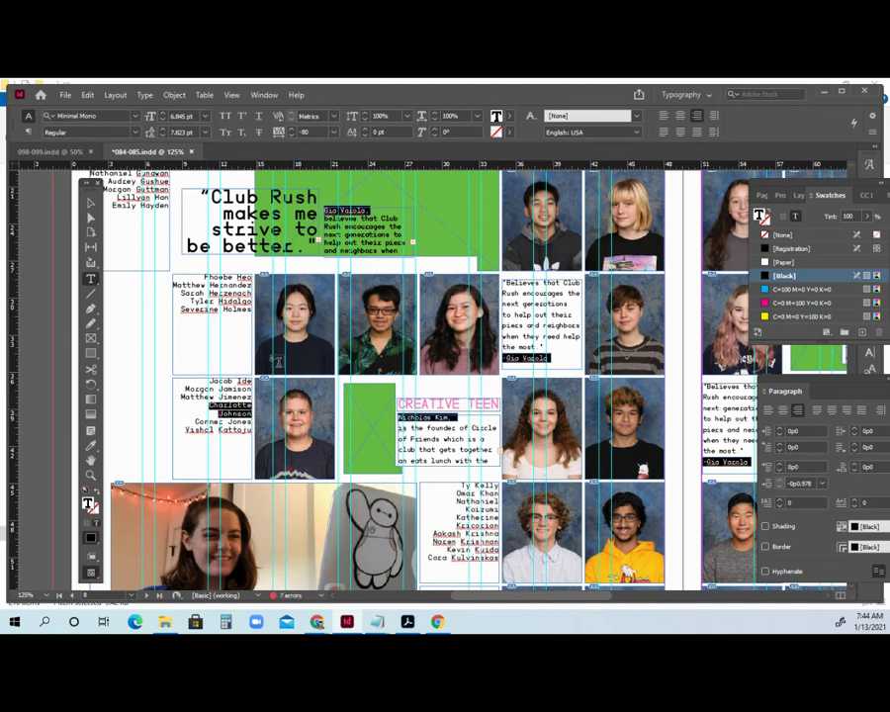
{"action": "left_click", "coordinate": [293, 135]}
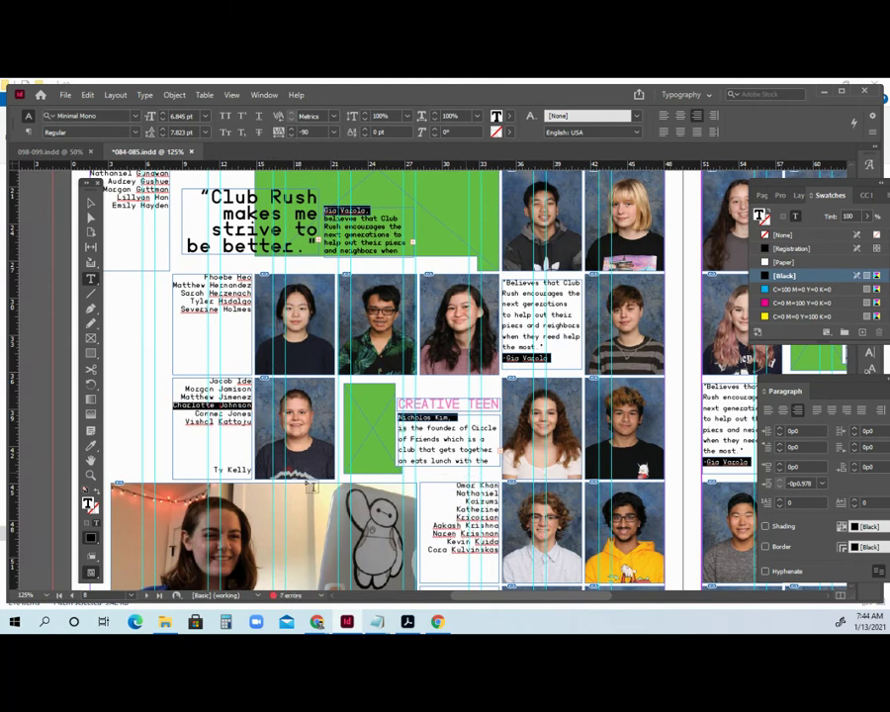
{"action": "left_click", "coordinate": [239, 456]}
{"action": "key", "text": "Return"}
Step: Check the sixth row of portraits, and add line breaks after the sixth frame's fourth name to push the rest into the last frame
{"action": "left_click", "coordinate": [90, 461]}
{"action": "left_click_drag", "start_coordinate": [530, 465], "coordinate": [249, 335]}
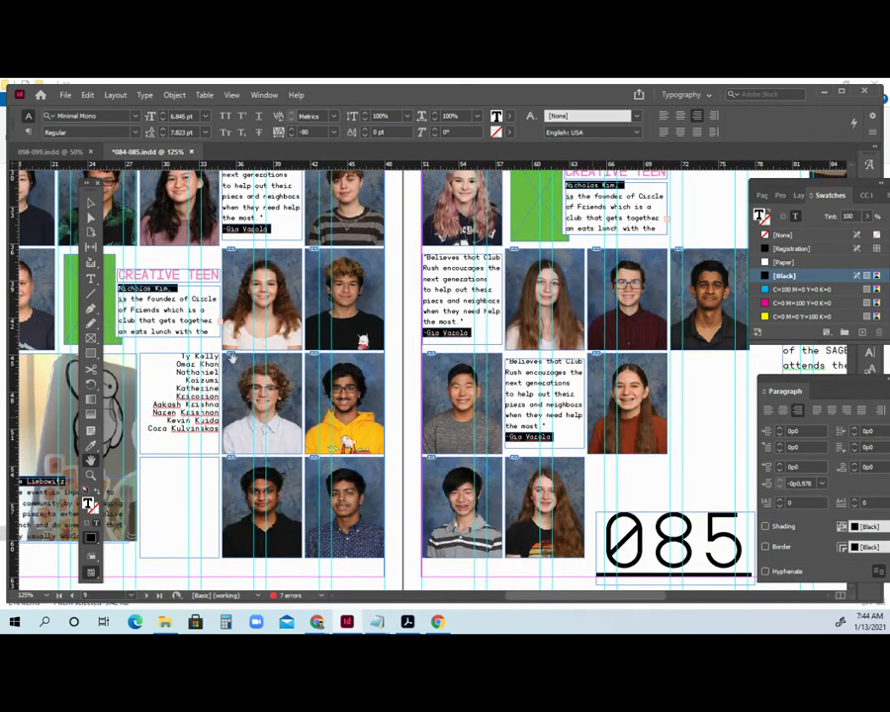
{"action": "key", "text": "t"}
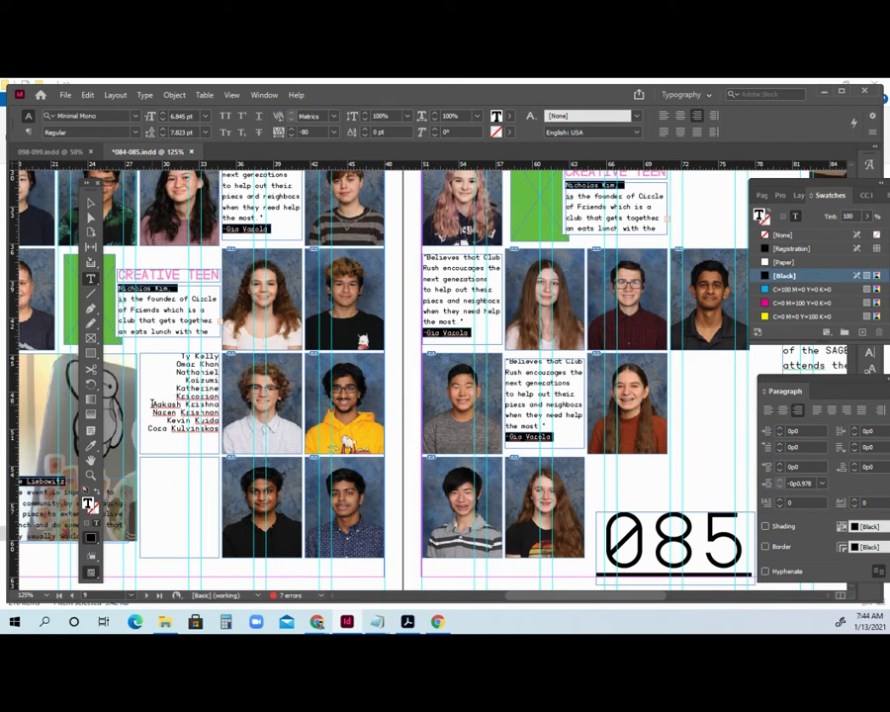
{"action": "key", "text": "Return"}
{"action": "key", "text": "Return"}
{"action": "key", "text": "Return"}
{"action": "key", "text": "Return"}
{"action": "key", "text": "Return"}
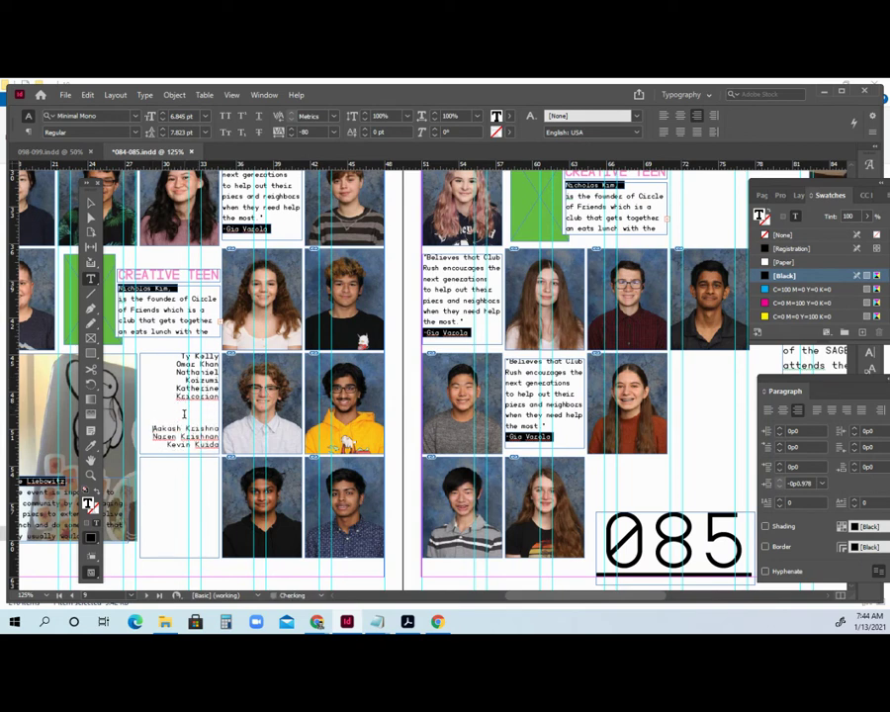
{"action": "key", "text": "Return"}
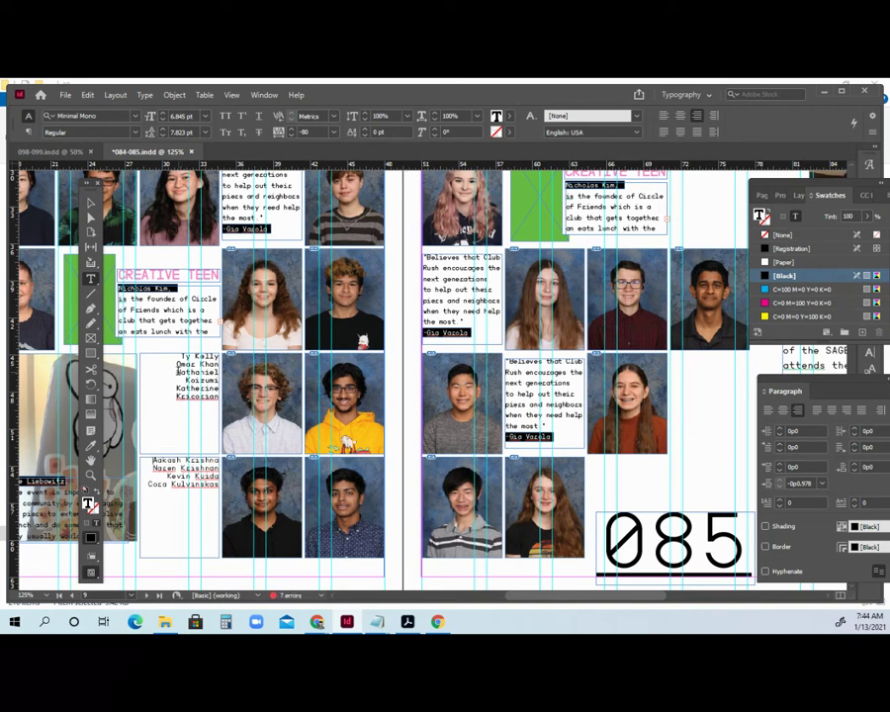
Step: In the sixth frame, tighten the third name's tracking and set the fourth name's tracking to -170 so each fits on one line
{"action": "left_click_drag", "start_coordinate": [176, 372], "coordinate": [219, 380]}
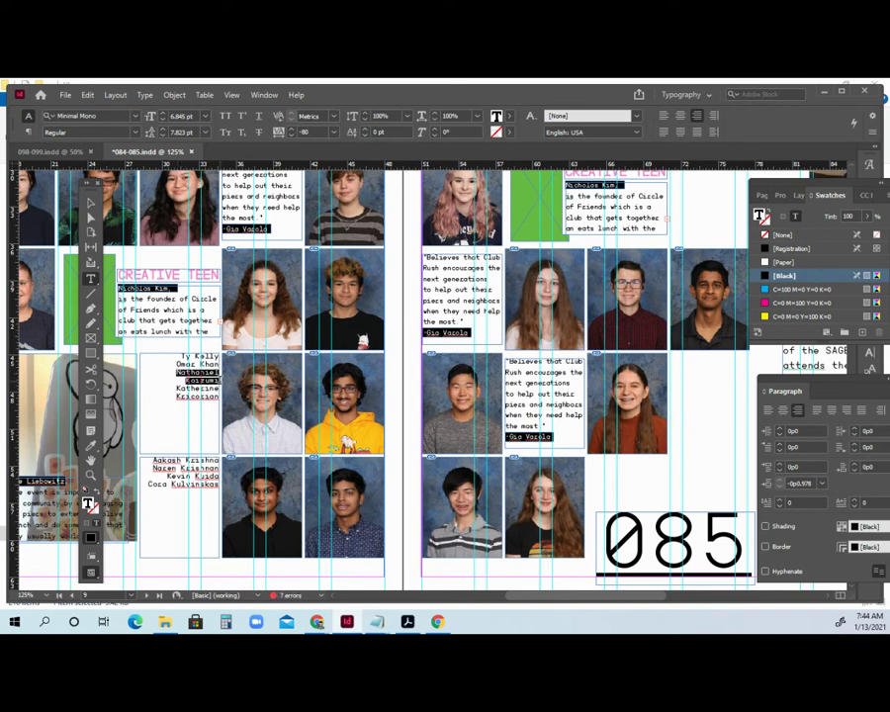
{"action": "left_click", "coordinate": [291, 135]}
{"action": "left_click_drag", "start_coordinate": [176, 380], "coordinate": [226, 391]}
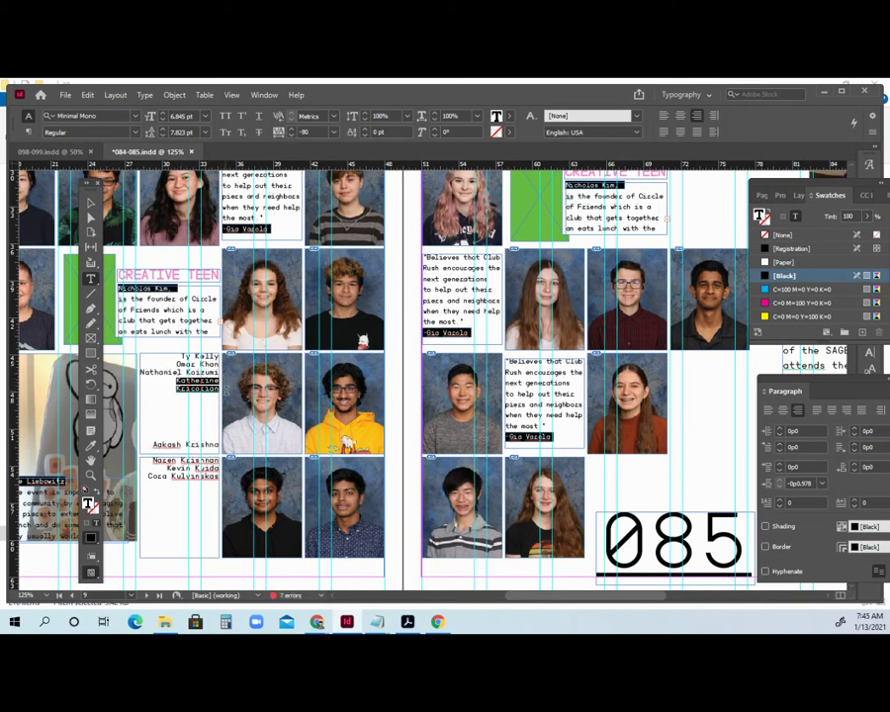
{"action": "left_click", "coordinate": [291, 136]}
{"action": "left_click", "coordinate": [292, 135]}
{"action": "left_click", "coordinate": [291, 135]}
{"action": "left_click", "coordinate": [292, 136]}
{"action": "left_click", "coordinate": [292, 135]}
{"action": "left_click", "coordinate": [292, 136]}
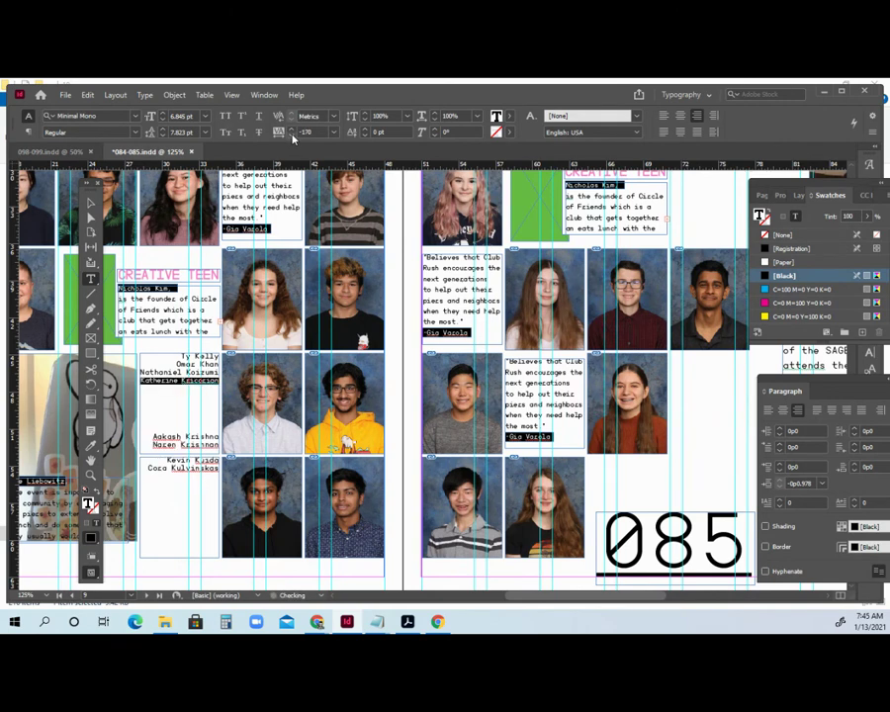
Step: Add two more line breaks below the sixth frame's fourth name to return the following names to the last frame
{"action": "left_click", "coordinate": [190, 410]}
{"action": "key", "text": "Return"}
{"action": "key", "text": "Return"}
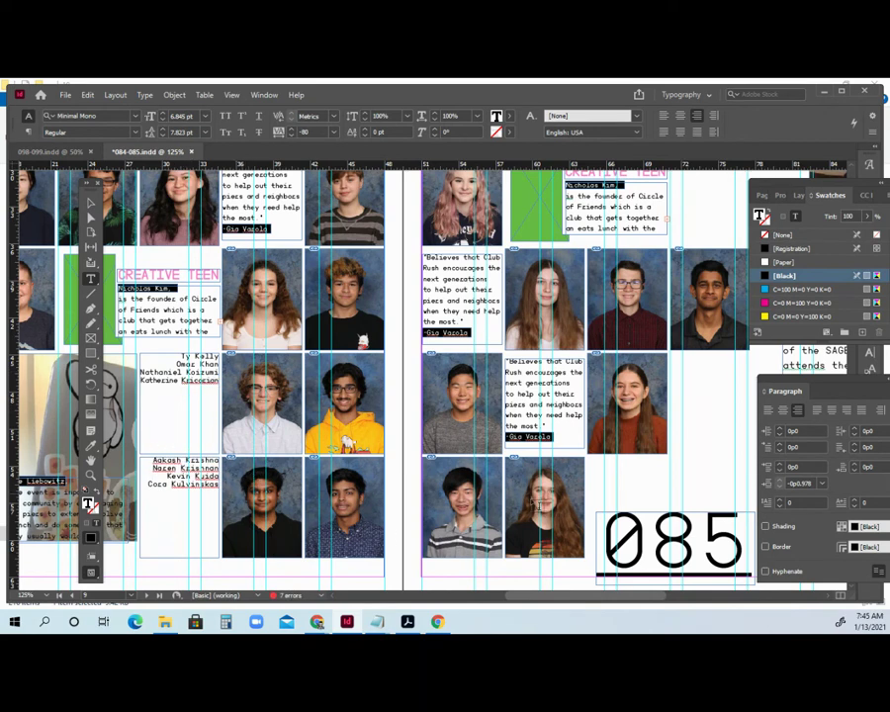
Step: Zoom out to the whole spread and save the document
{"action": "left_click", "coordinate": [465, 340], "text": "alt"}
{"action": "left_click", "coordinate": [338, 344], "text": "alt"}
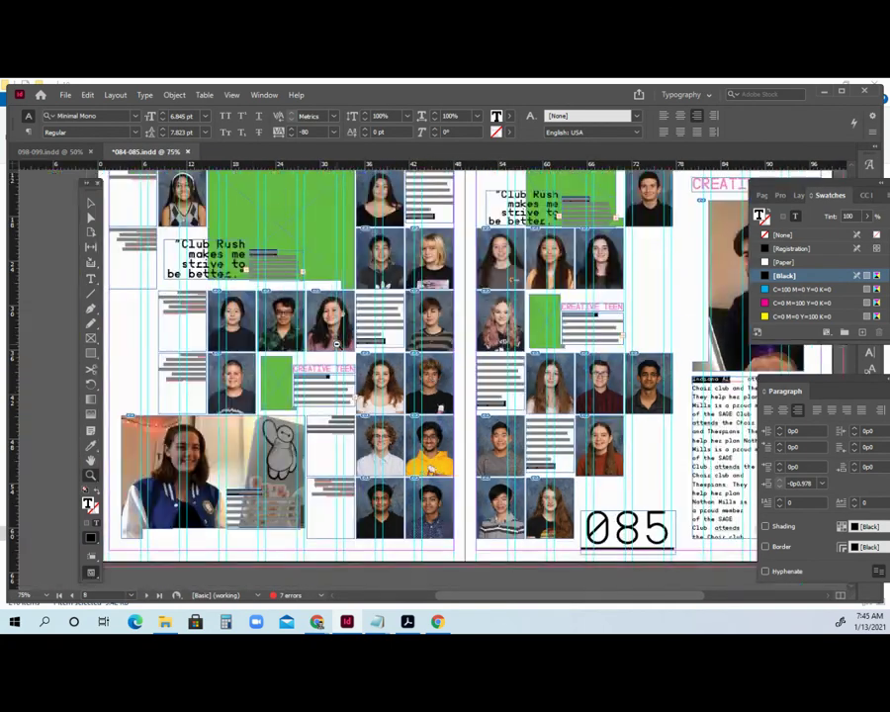
{"action": "left_click", "coordinate": [442, 310], "text": "alt"}
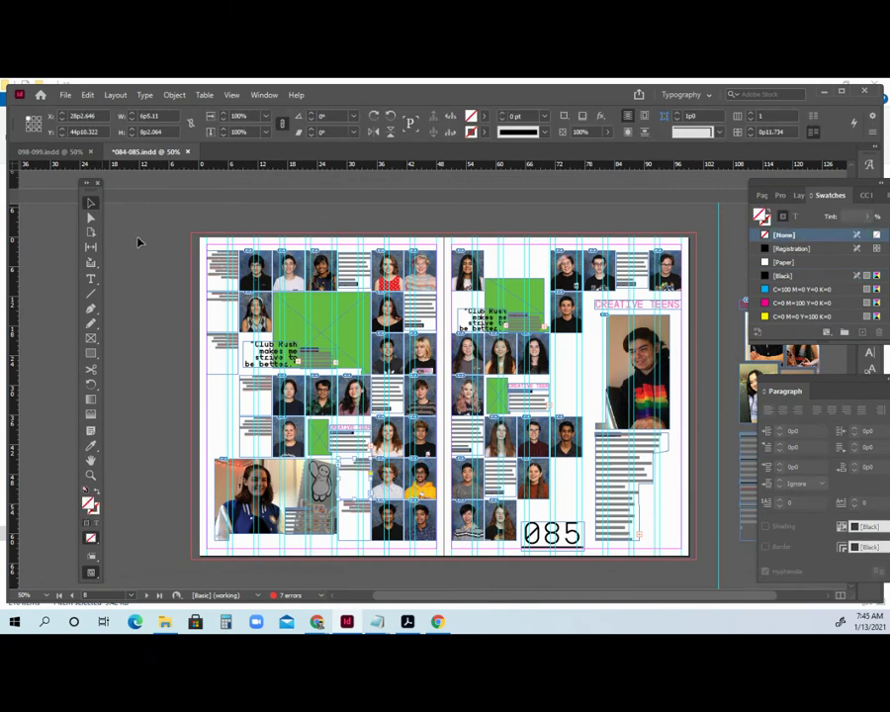
{"action": "left_click", "coordinate": [65, 95]}
{"action": "left_click", "coordinate": [112, 182]}
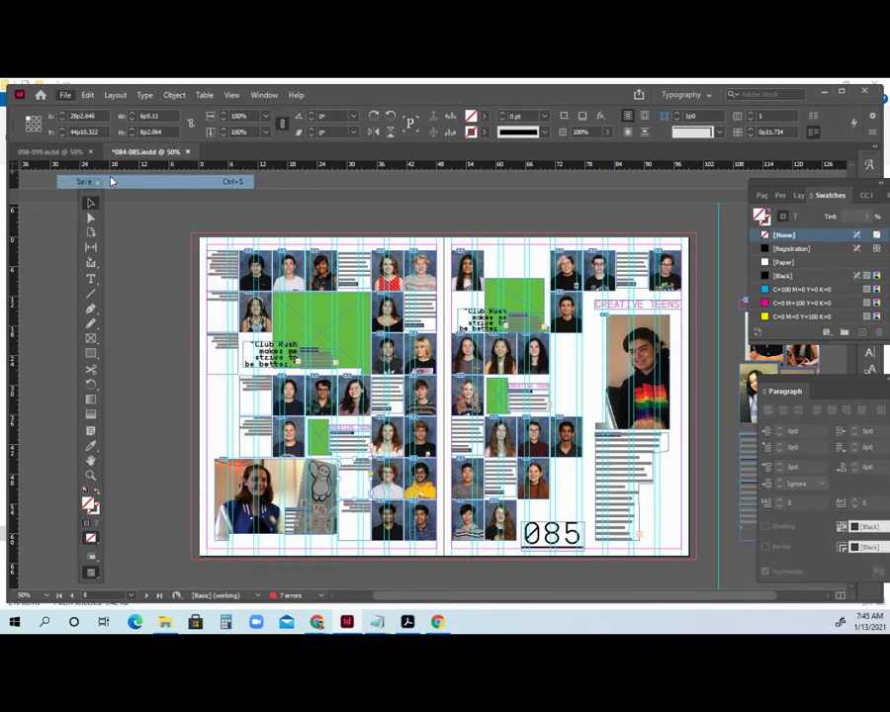
Step: Review the finished spread close up, checking the portrait rows, name frames, quote boxes and feature placeholders across both pages
{"action": "left_click", "coordinate": [453, 441]}
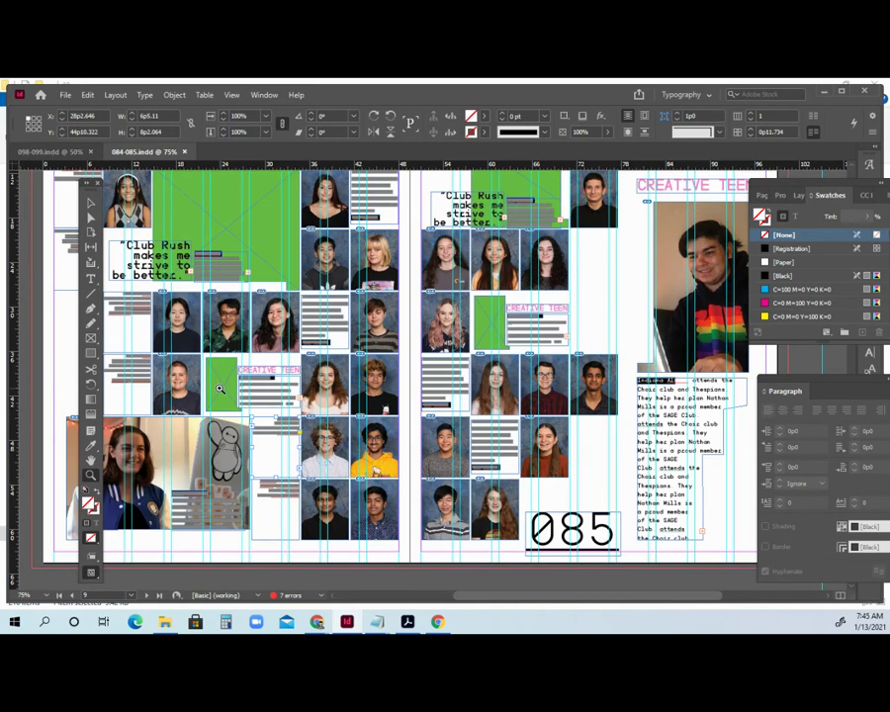
{"action": "left_click", "coordinate": [92, 461]}
{"action": "left_click_drag", "start_coordinate": [190, 462], "coordinate": [195, 530]}
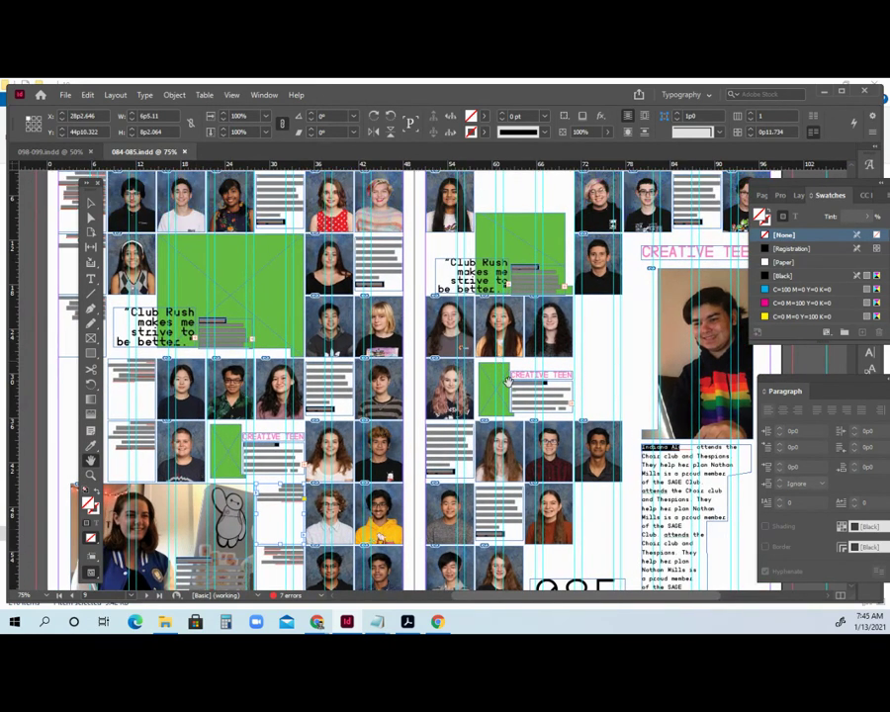
{"action": "left_click_drag", "start_coordinate": [558, 388], "coordinate": [436, 377]}
{"action": "left_click_drag", "start_coordinate": [378, 410], "coordinate": [484, 425]}
{"action": "left_click", "coordinate": [91, 476]}
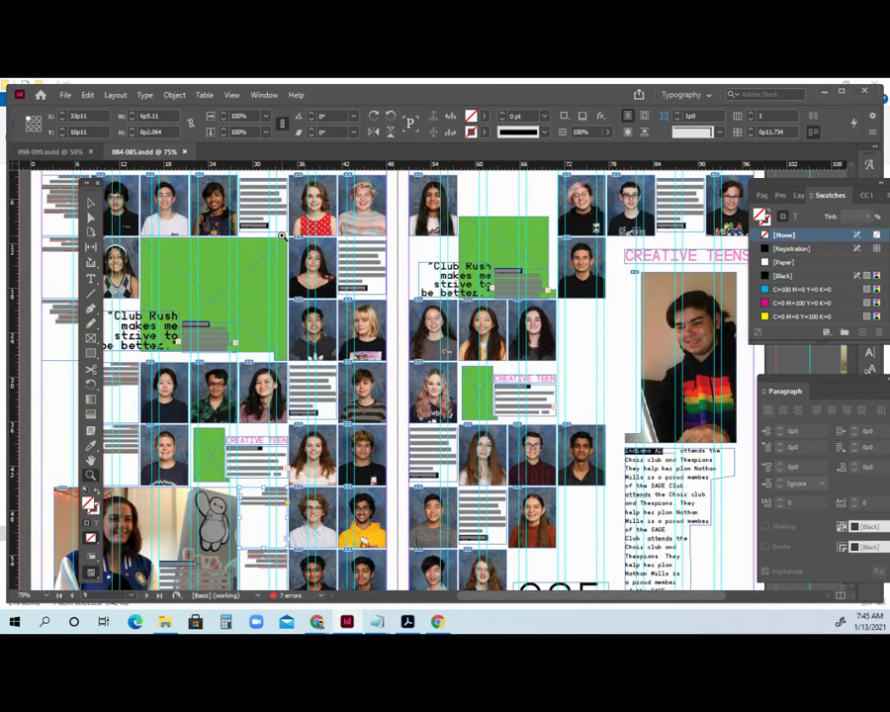
{"action": "left_click", "coordinate": [282, 236]}
{"action": "left_click", "coordinate": [267, 270]}
{"action": "left_click_drag", "start_coordinate": [250, 381], "coordinate": [248, 380]}
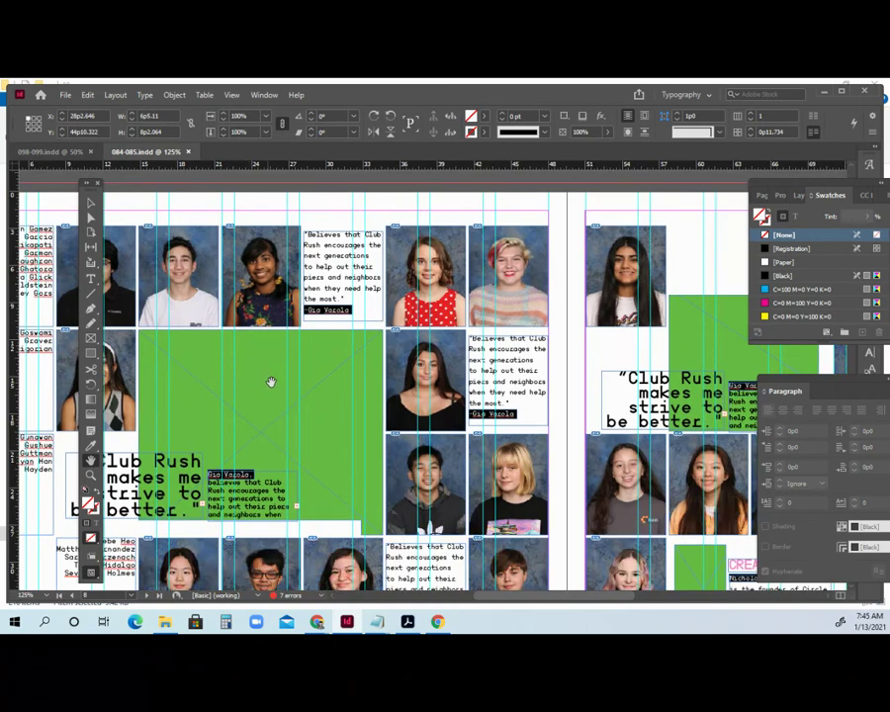
{"action": "left_click_drag", "start_coordinate": [380, 288], "coordinate": [291, 247]}
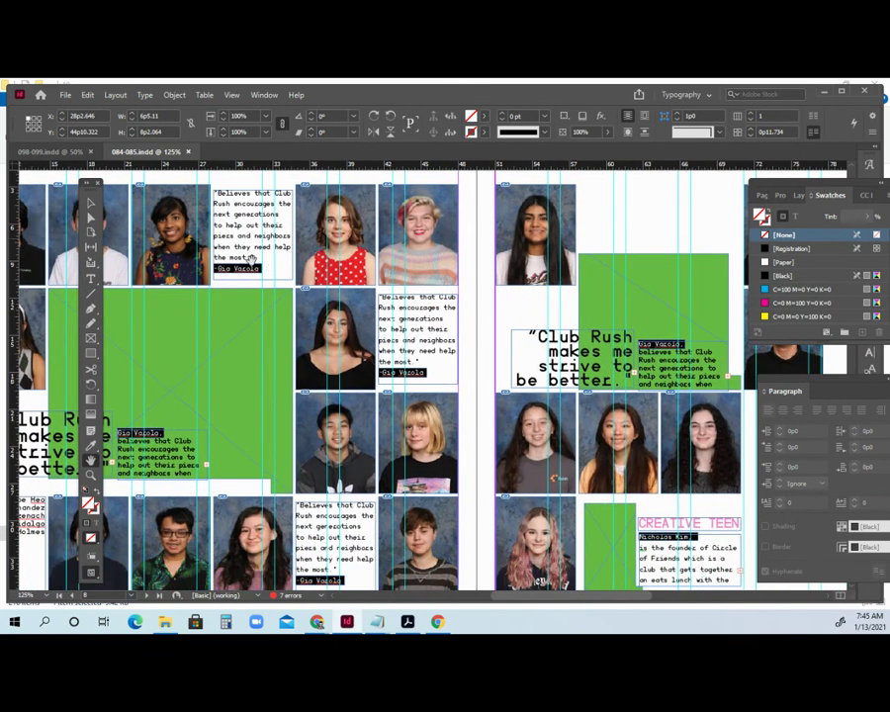
{"action": "left_click_drag", "start_coordinate": [330, 488], "coordinate": [355, 215]}
{"action": "left_click_drag", "start_coordinate": [504, 462], "coordinate": [274, 424]}
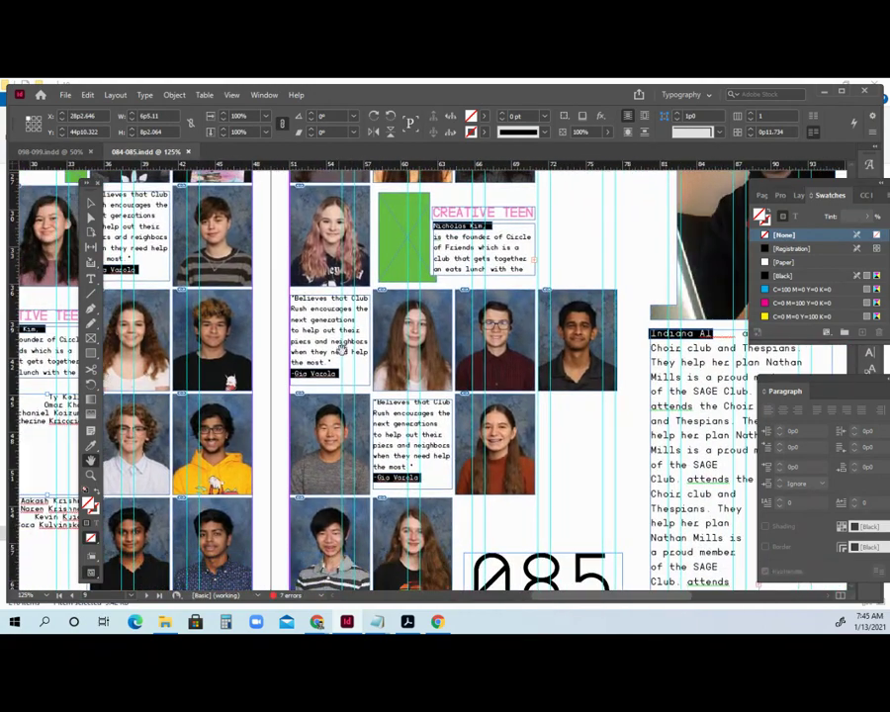
{"action": "left_click_drag", "start_coordinate": [385, 272], "coordinate": [340, 479]}
{"action": "left_click_drag", "start_coordinate": [453, 279], "coordinate": [346, 456]}
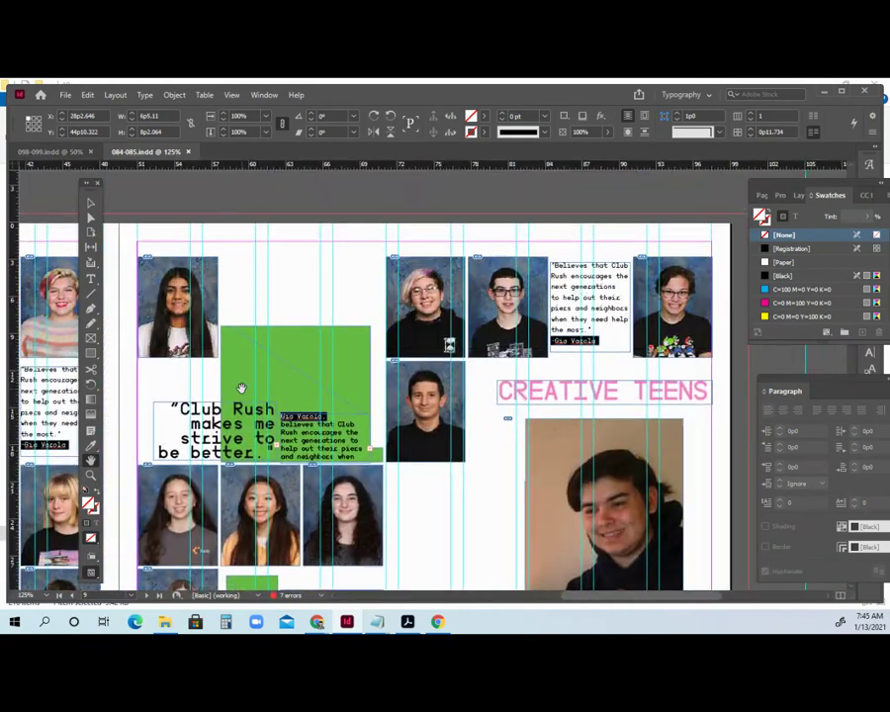
{"action": "left_click_drag", "start_coordinate": [128, 470], "coordinate": [302, 397]}
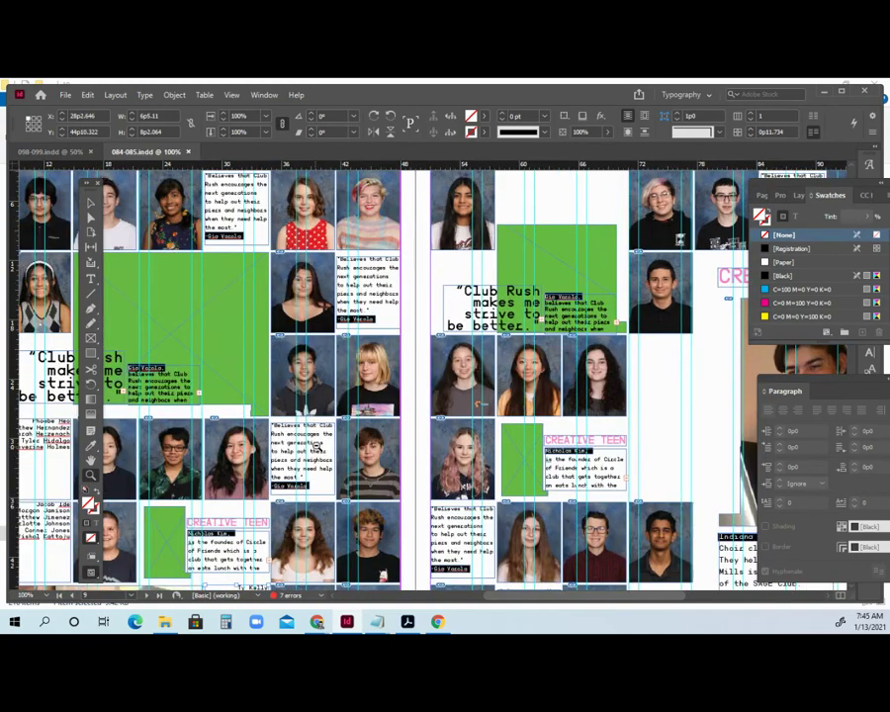